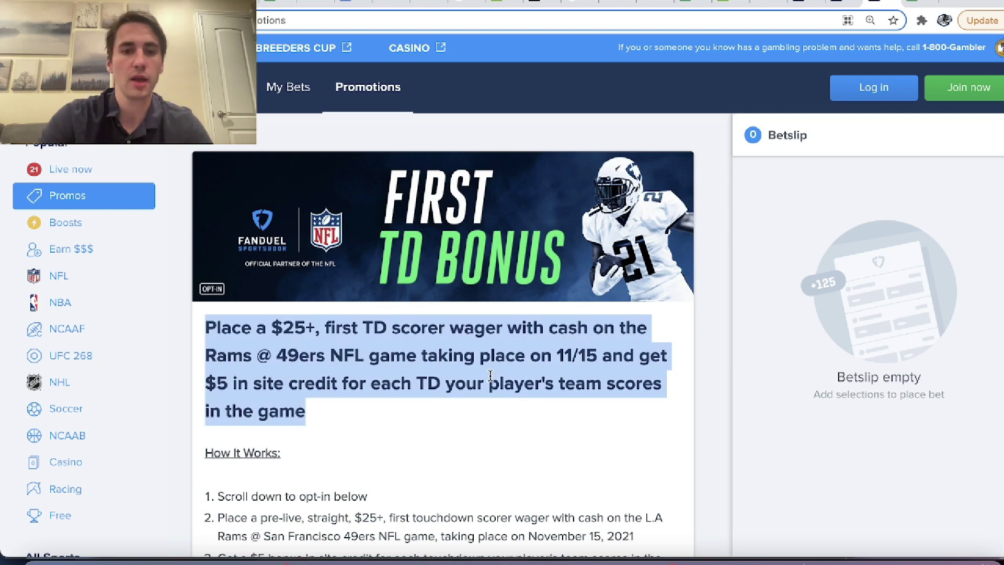
# Step: Review the promotion's $5 site credit per touchdown, and locate Expected TDs in the bonus spreadsheet
pyautogui.doubleClick(303, 378)
pyautogui.moveTo(206, 383); pyautogui.dragTo(576, 377)
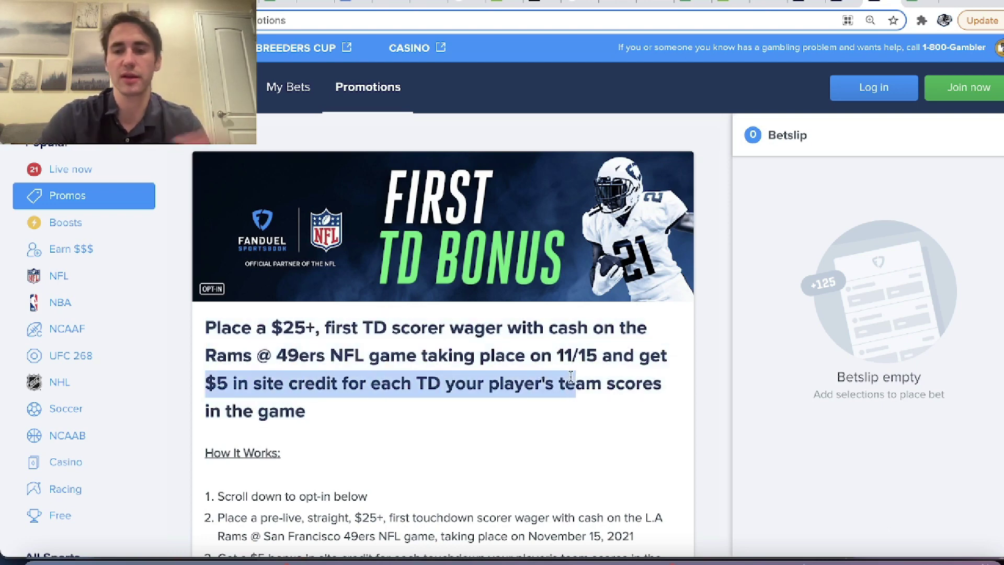
pyautogui.click(918, 4)
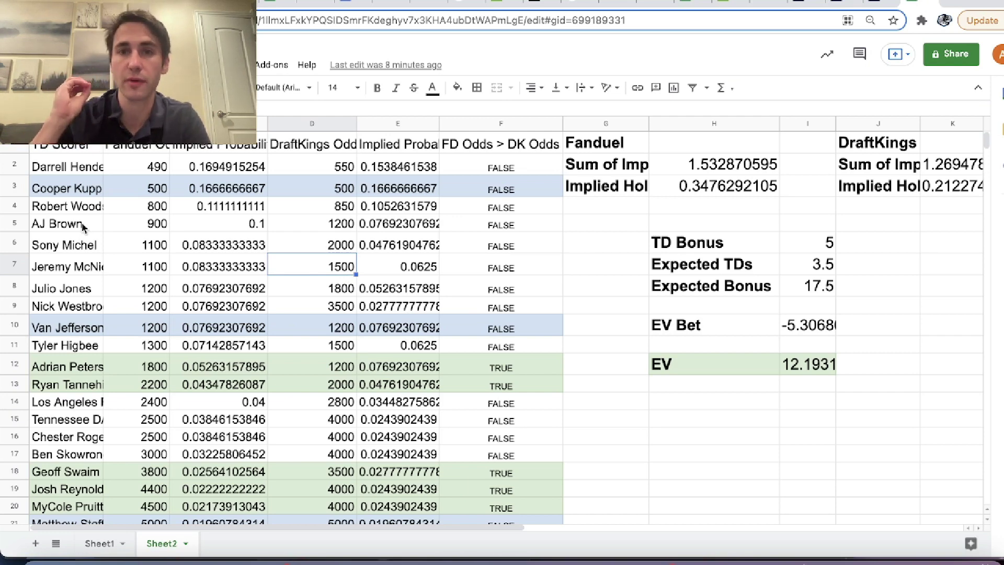
pyautogui.click(670, 265)
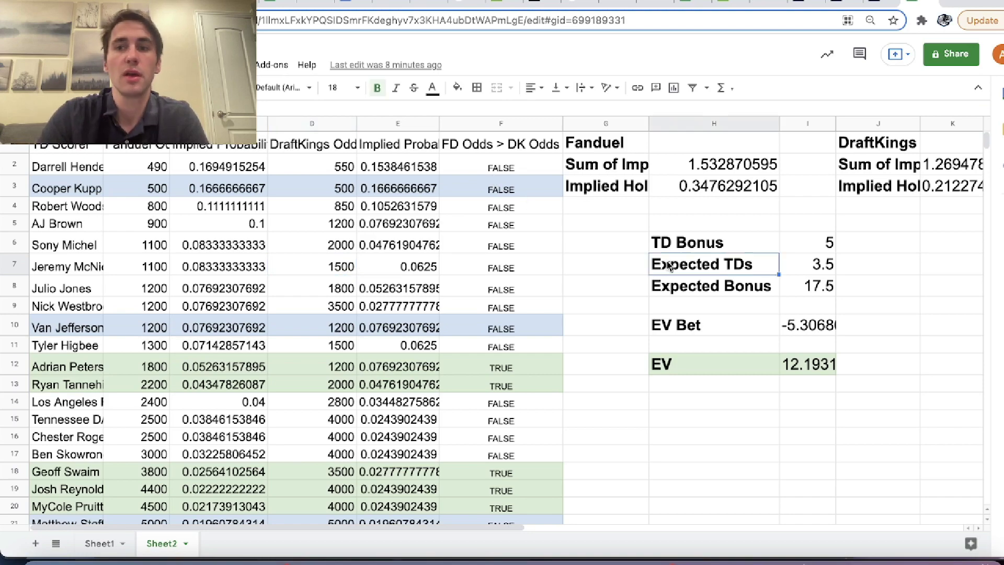
# Step: Examine the Los Angeles Rams vs Tennessee Titans moneyline odds across sportsbooks on the OddsJam game page
pyautogui.click(768, 3)
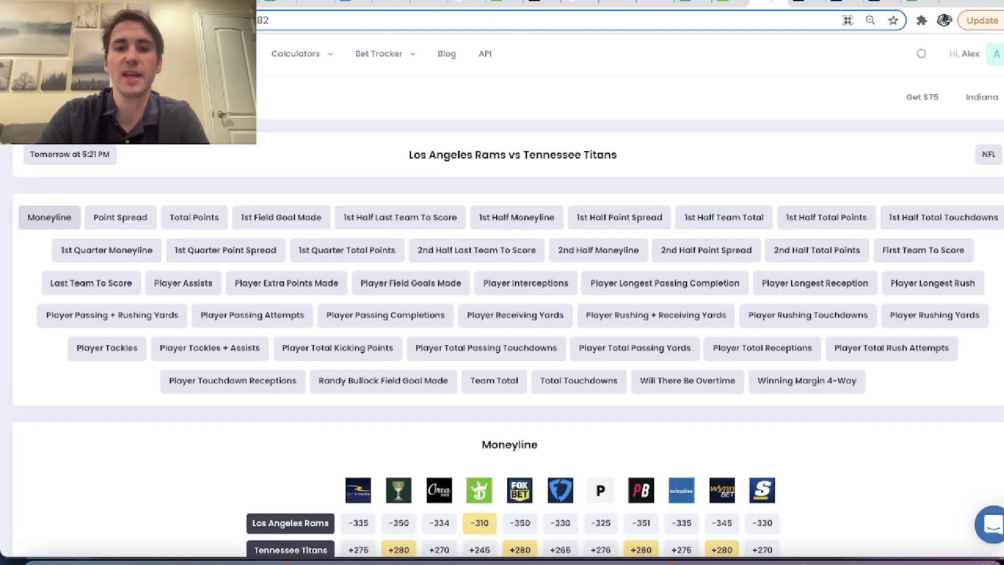
pyautogui.scroll(-5, 615, 362)
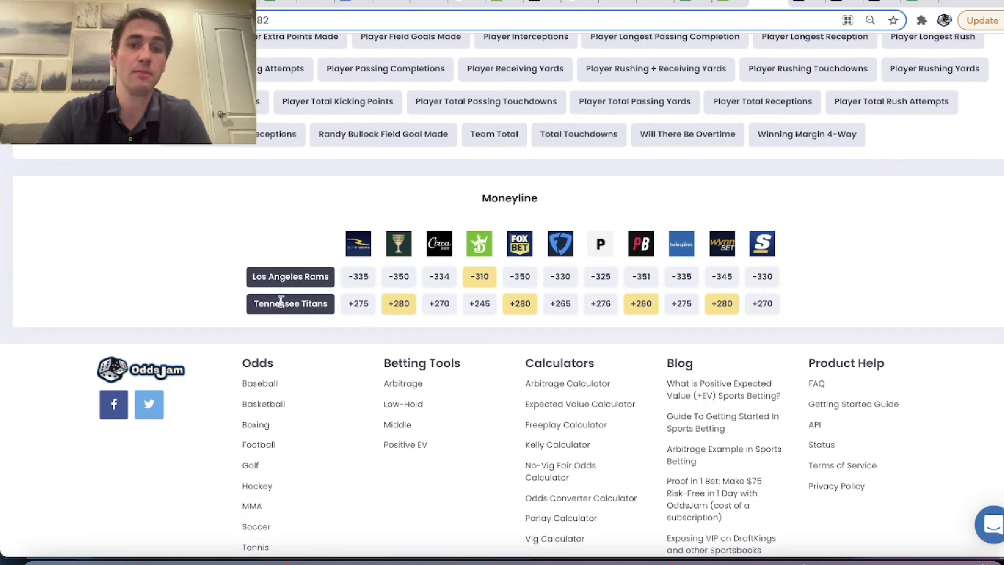
pyautogui.tripleClick(306, 277)
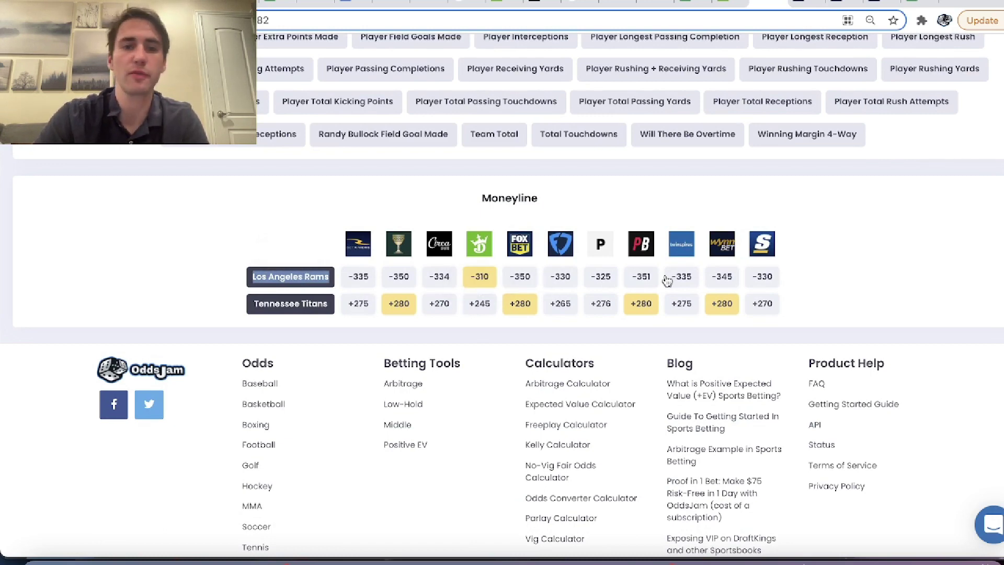
pyautogui.scroll(5, 529, 84)
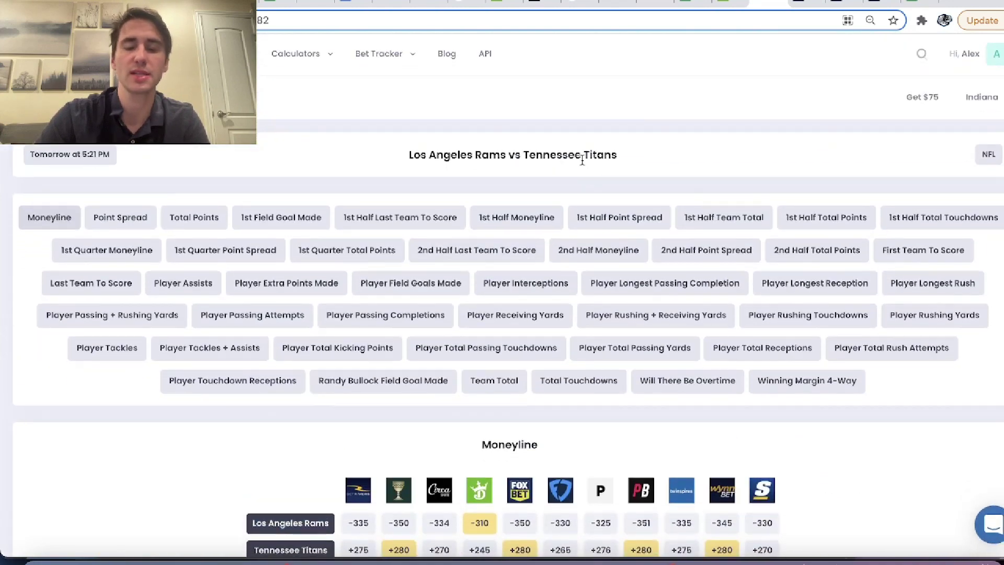
pyautogui.tripleClick(584, 157)
pyautogui.scroll(-3, 567, 284)
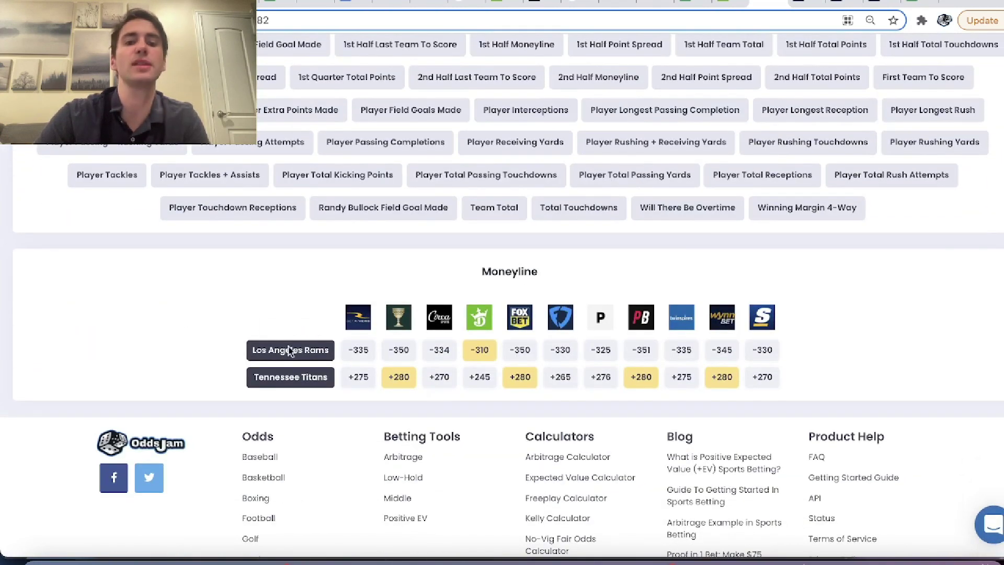
pyautogui.tripleClick(287, 350)
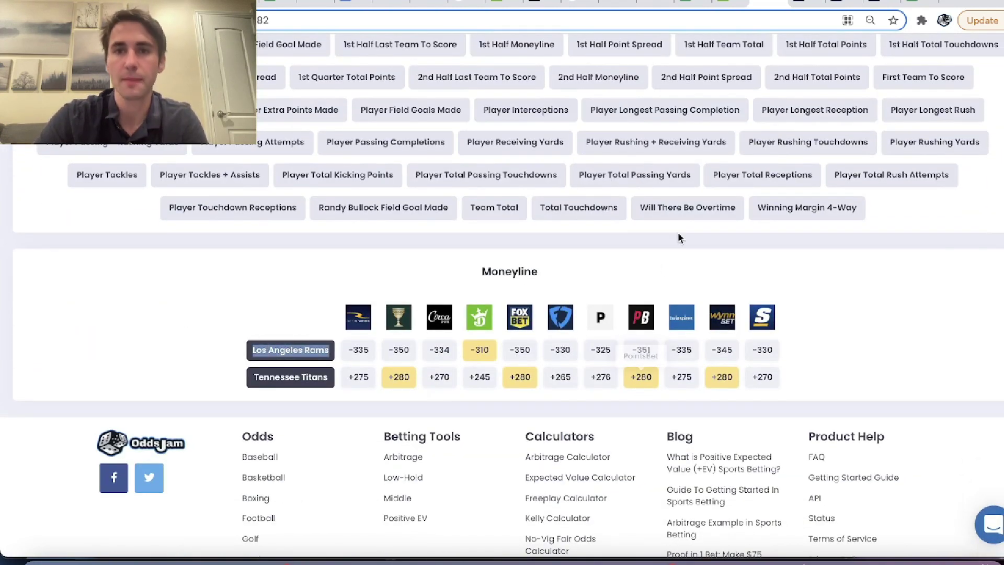
pyautogui.click(756, 258)
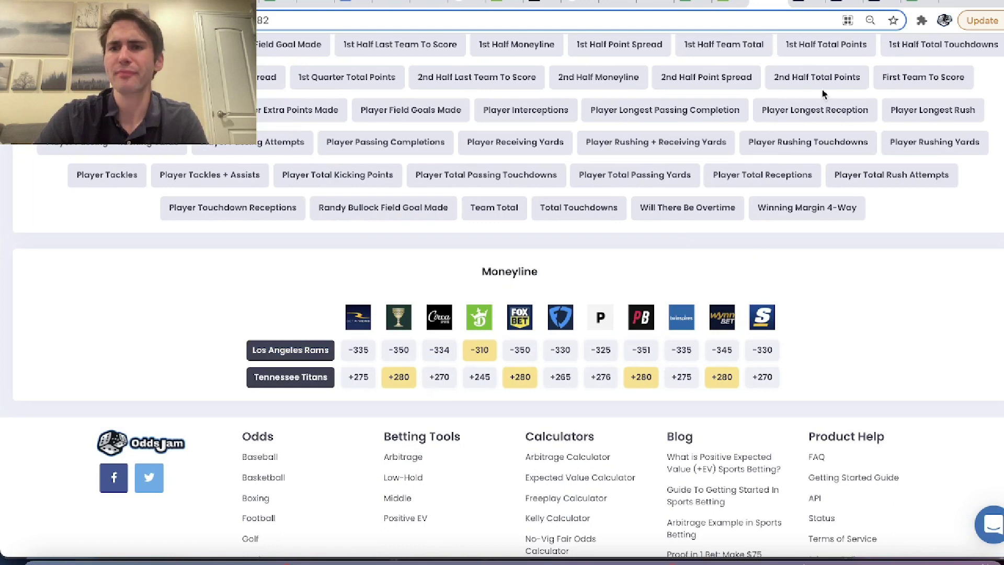
# Step: Examine FanDuel's First Touchdown Scorer odds for the Titans at Rams game alongside the spreadsheet's Fanduel odds column
pyautogui.click(811, 11)
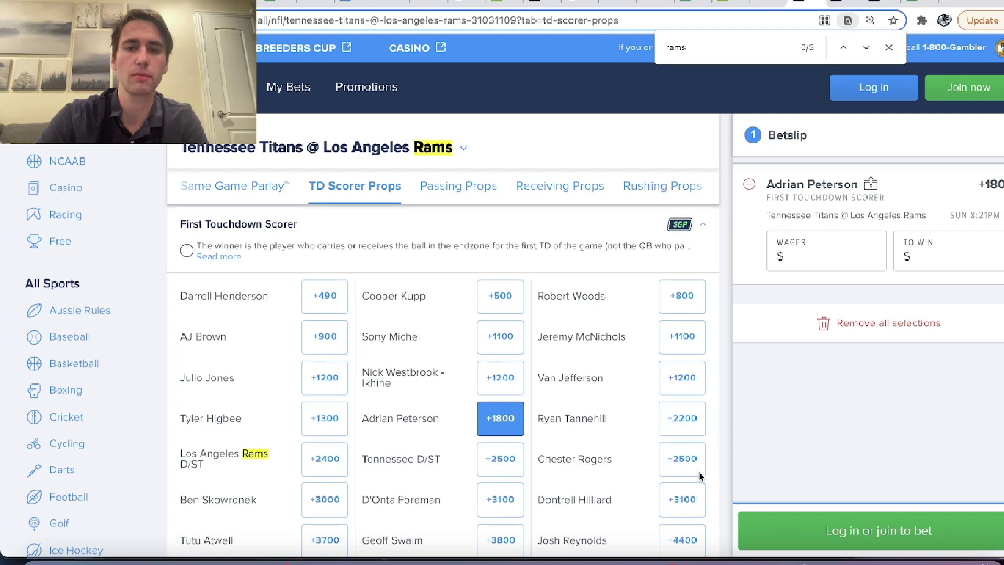
pyautogui.scroll(-3, 699, 475)
pyautogui.scroll(3, 699, 475)
pyautogui.click(923, 5)
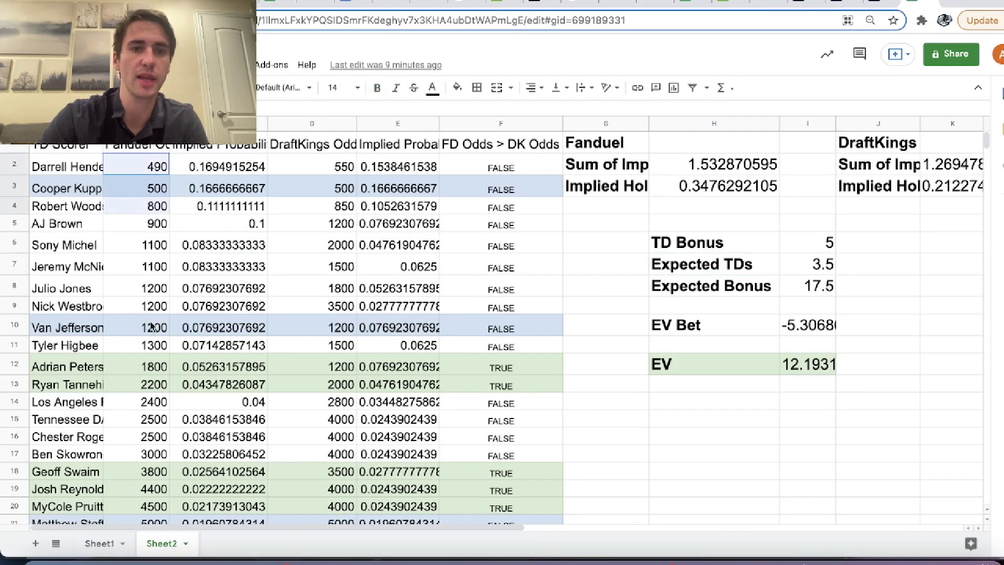
# Step: Check the First TD Bonus promotion, and examine the away team's total touchdowns over/under line among FanDuel's Scoring markets
pyautogui.click(878, 5)
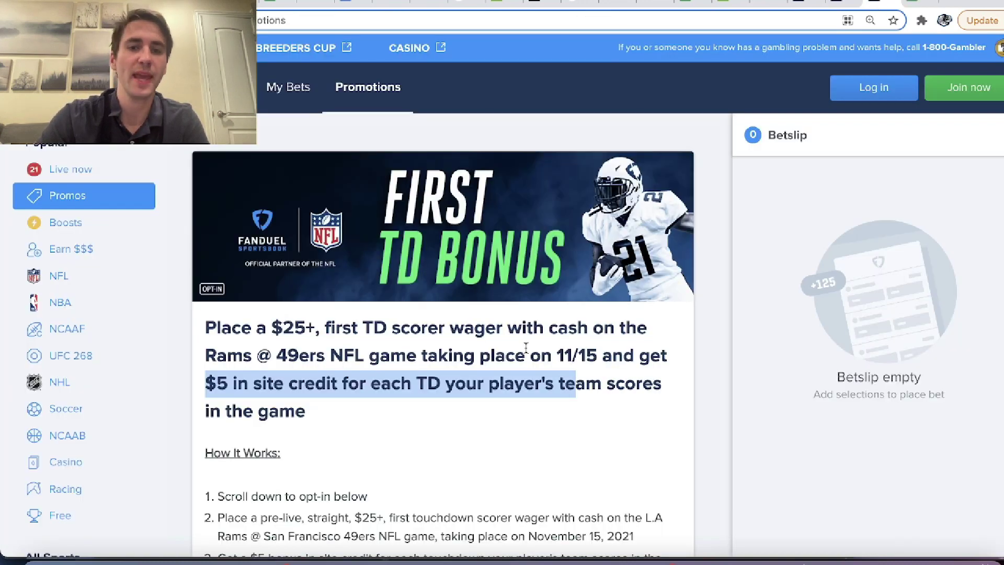
pyautogui.click(838, 4)
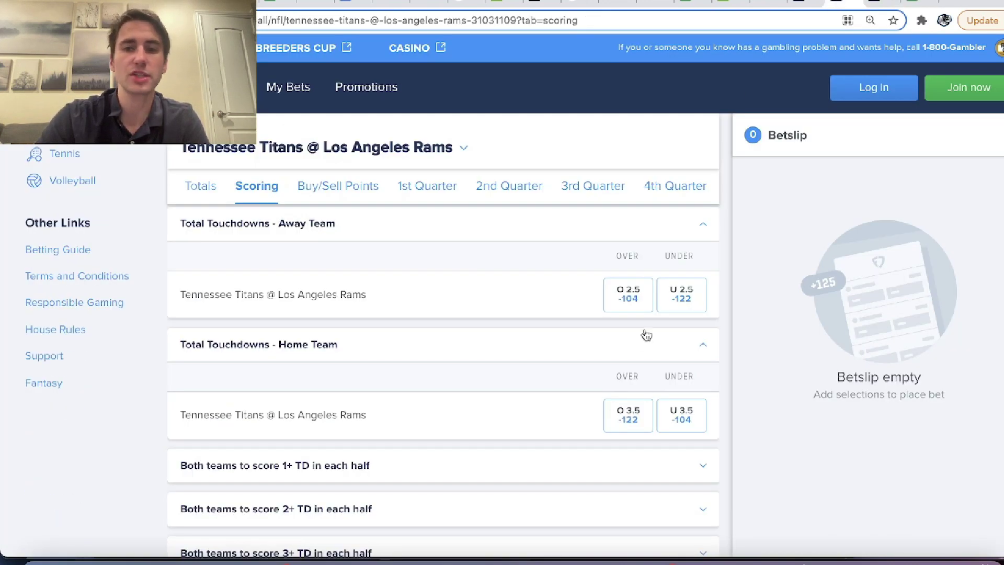
pyautogui.click(632, 305)
pyautogui.click(633, 303)
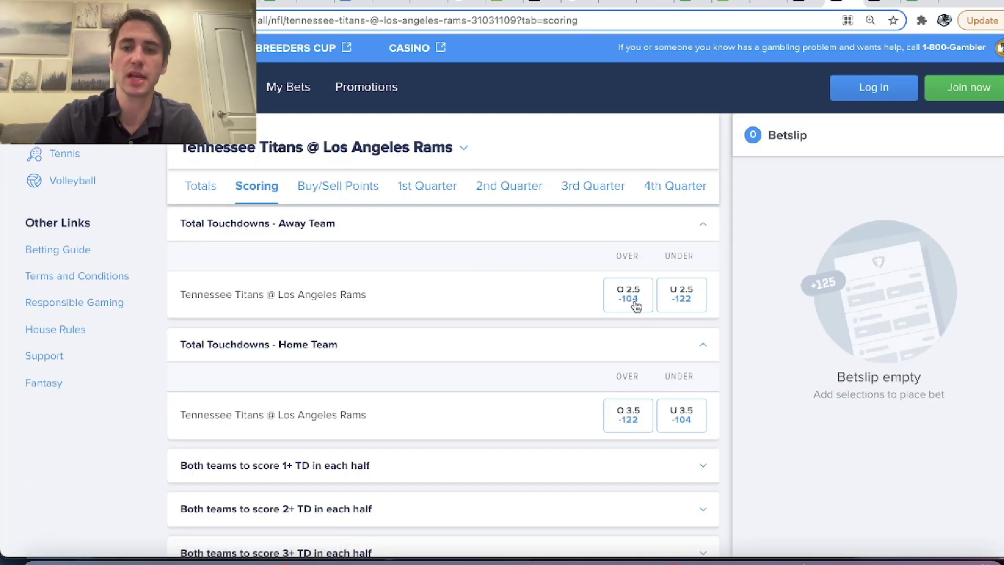
pyautogui.click(672, 302)
pyautogui.click(679, 301)
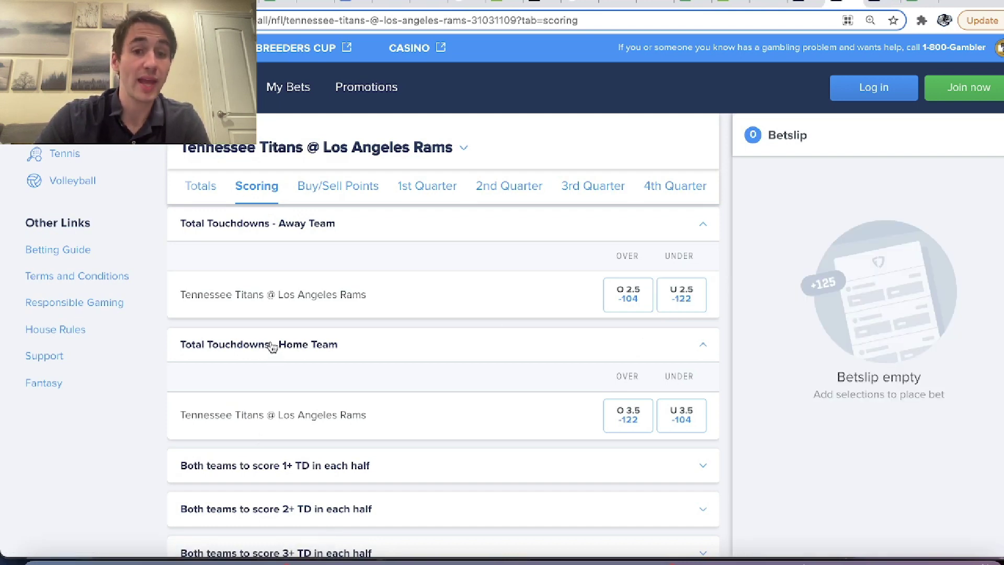
# Step: Try the over 3.5 and under 3.5 selections for home team total touchdowns, and remove them from the betslip
pyautogui.click(646, 417)
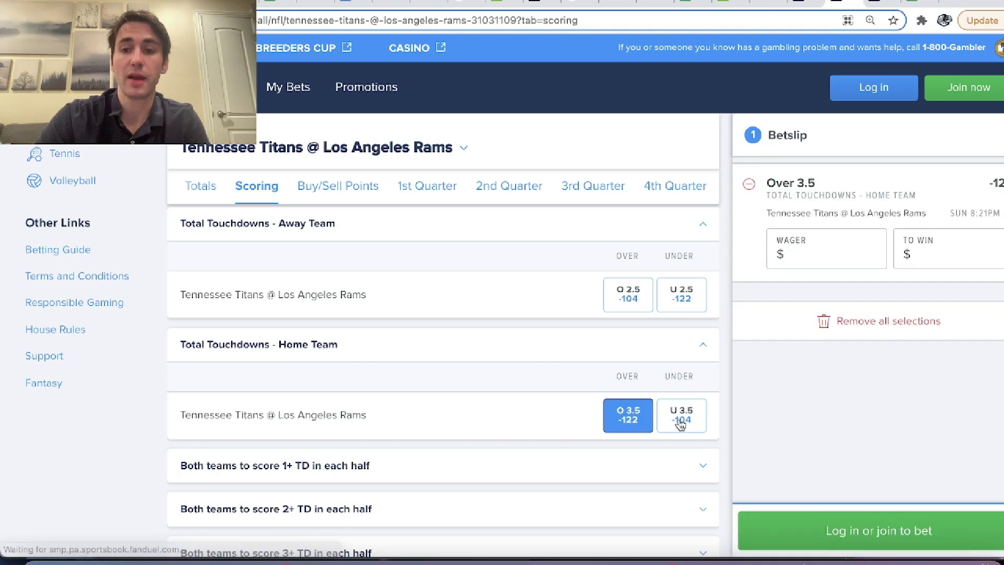
pyautogui.click(679, 423)
pyautogui.click(622, 420)
pyautogui.click(688, 418)
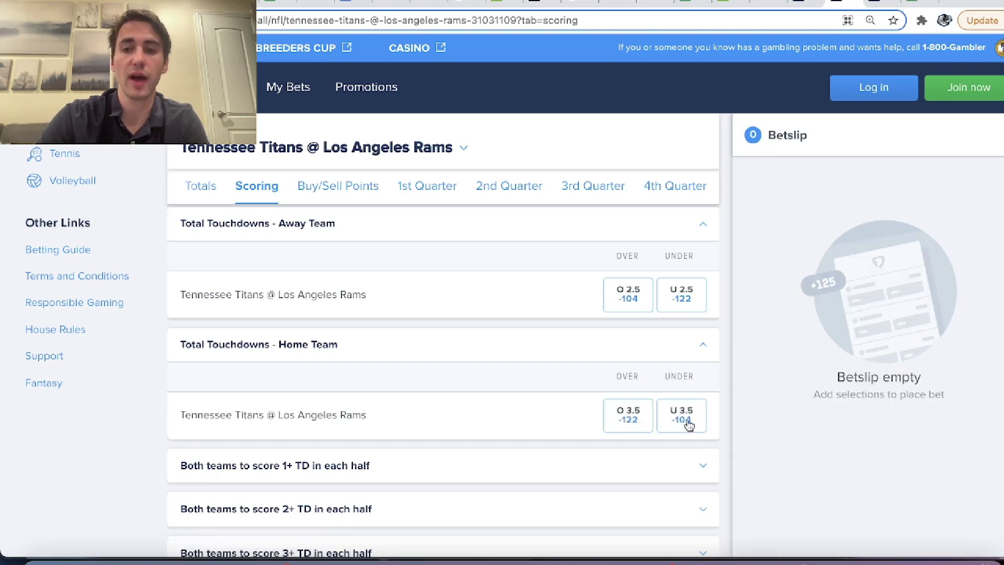
pyautogui.click(631, 418)
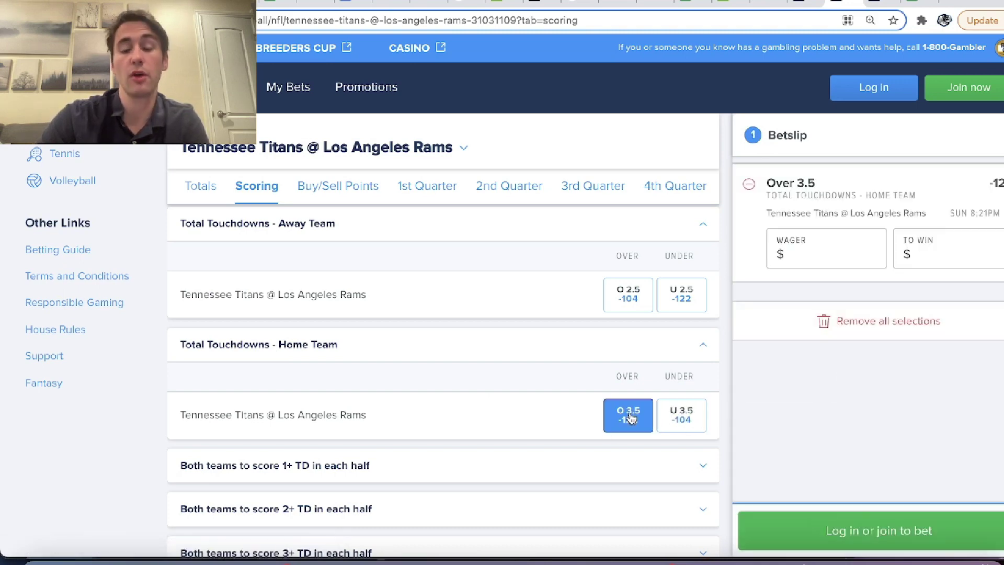
pyautogui.click(634, 424)
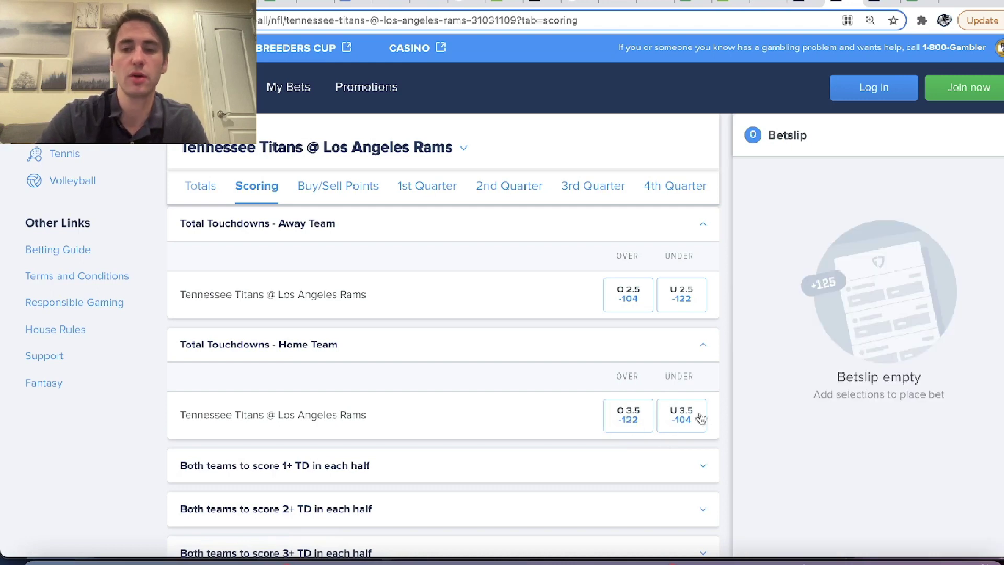
pyautogui.click(702, 420)
pyautogui.click(689, 421)
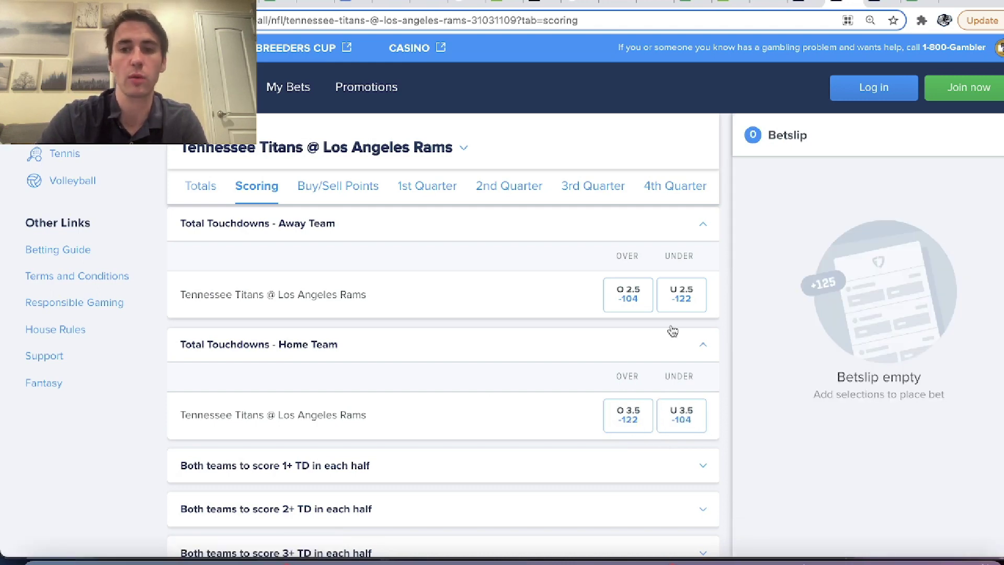
# Step: Try the under 2.5 and over 2.5 selections for away team total touchdowns, and clear them from the betslip
pyautogui.click(687, 298)
pyautogui.click(630, 298)
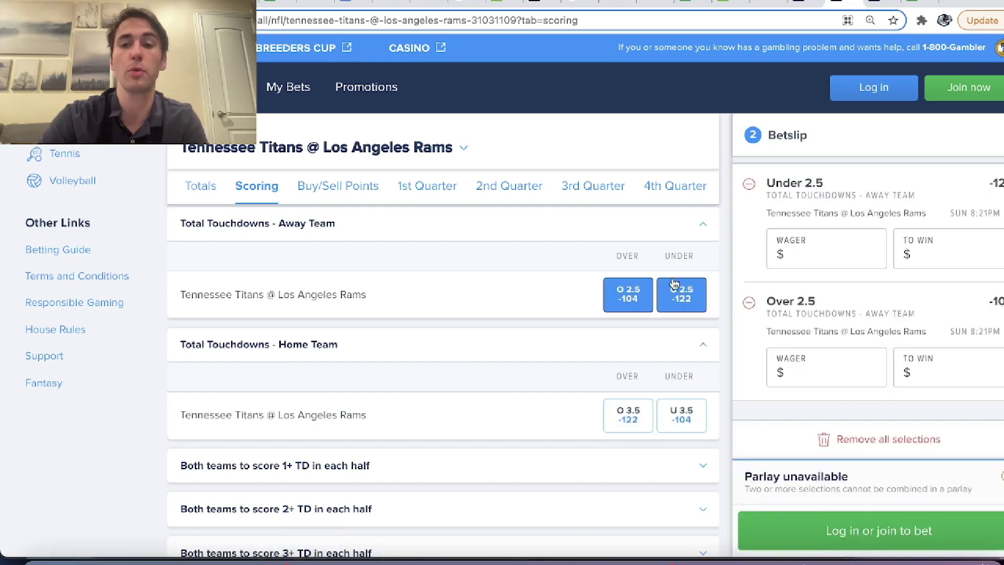
pyautogui.click(646, 296)
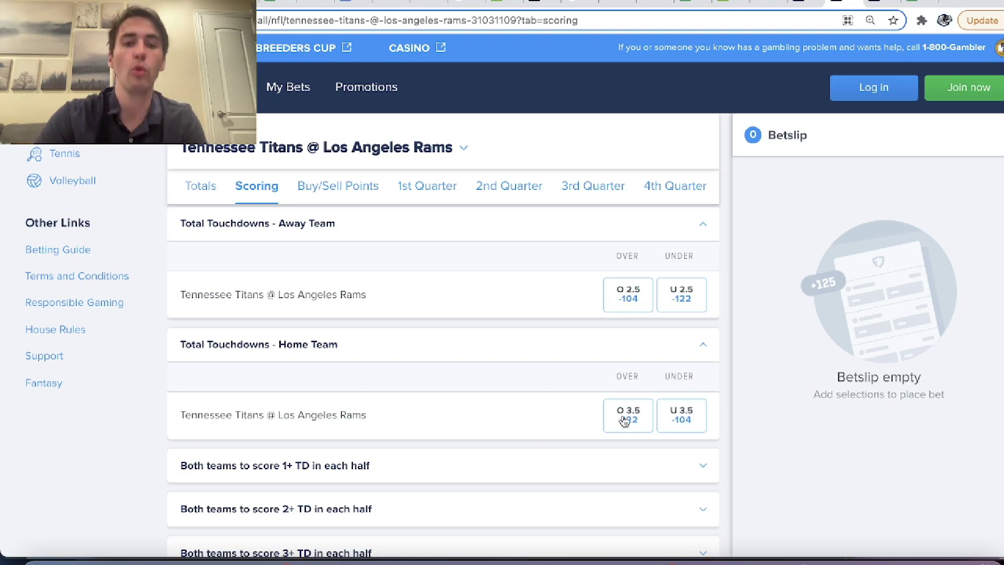
# Step: Compare both teams' total touchdown lines with the Expected TDs and TD Bonus values in the spreadsheet
pyautogui.tripleClick(278, 299)
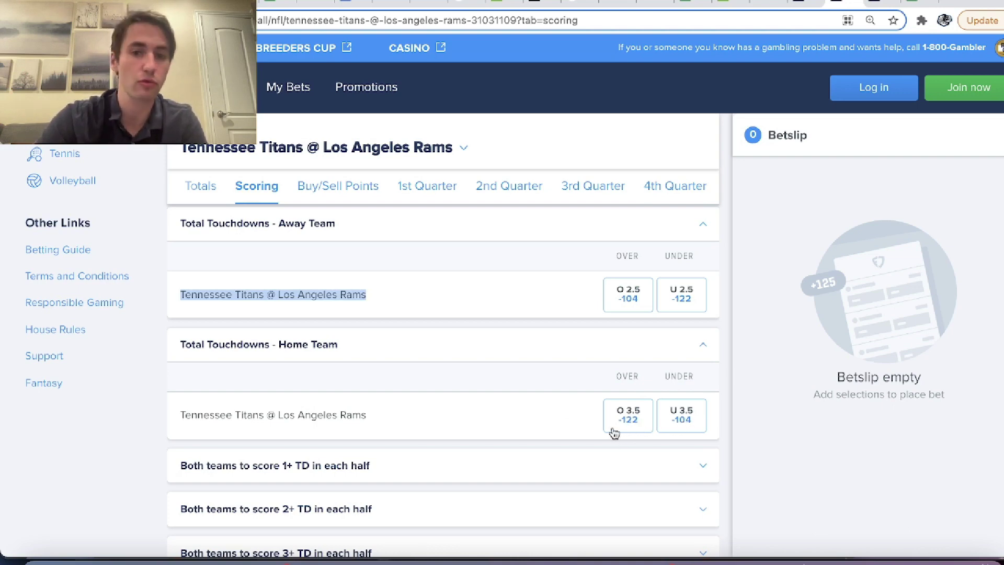
pyautogui.tripleClick(261, 413)
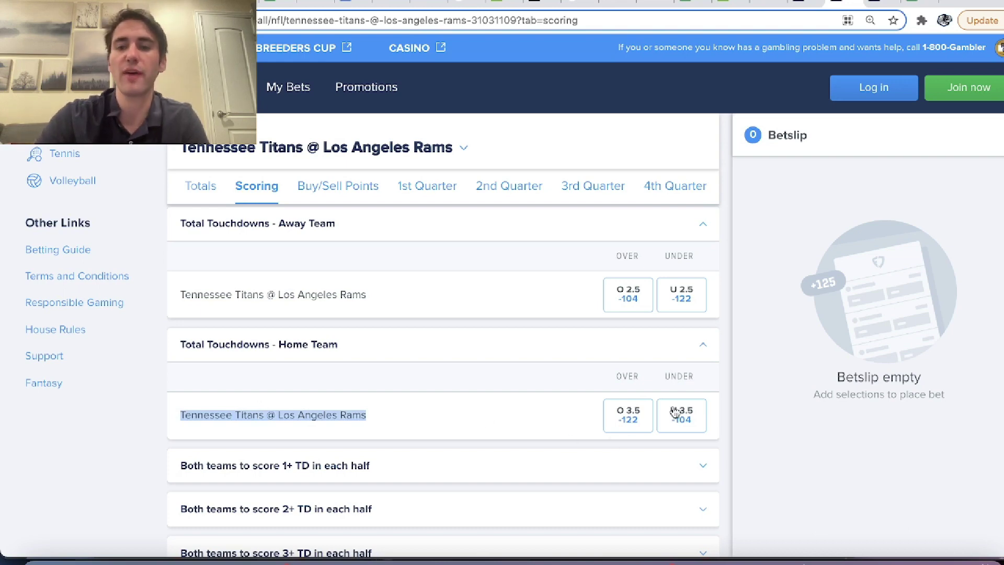
pyautogui.click(922, 5)
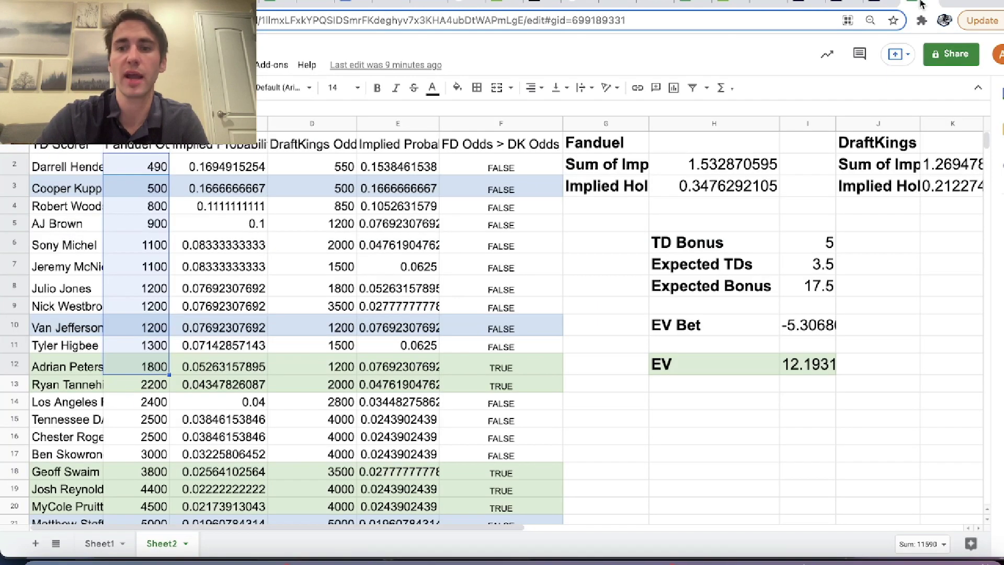
pyautogui.click(795, 267)
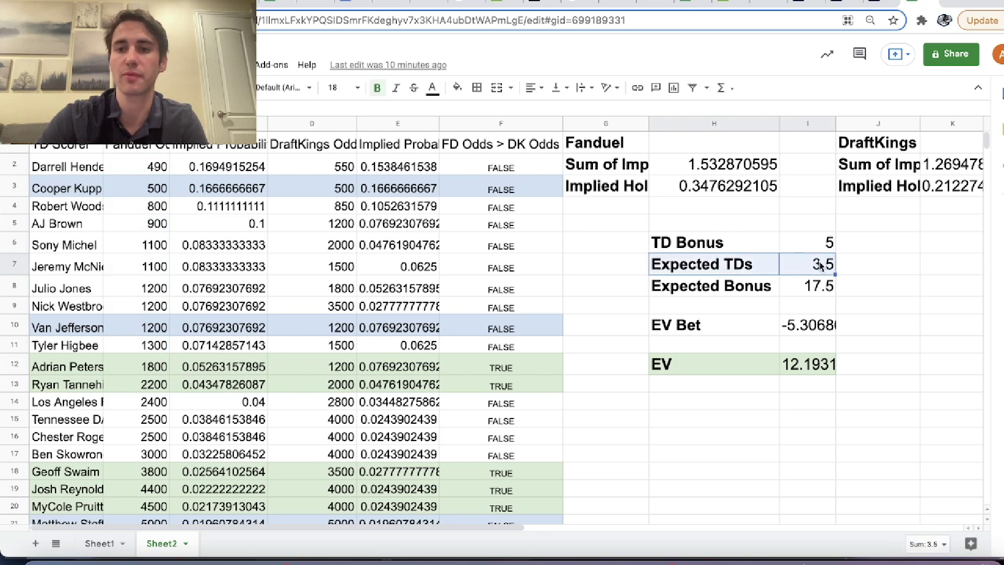
pyautogui.click(824, 247)
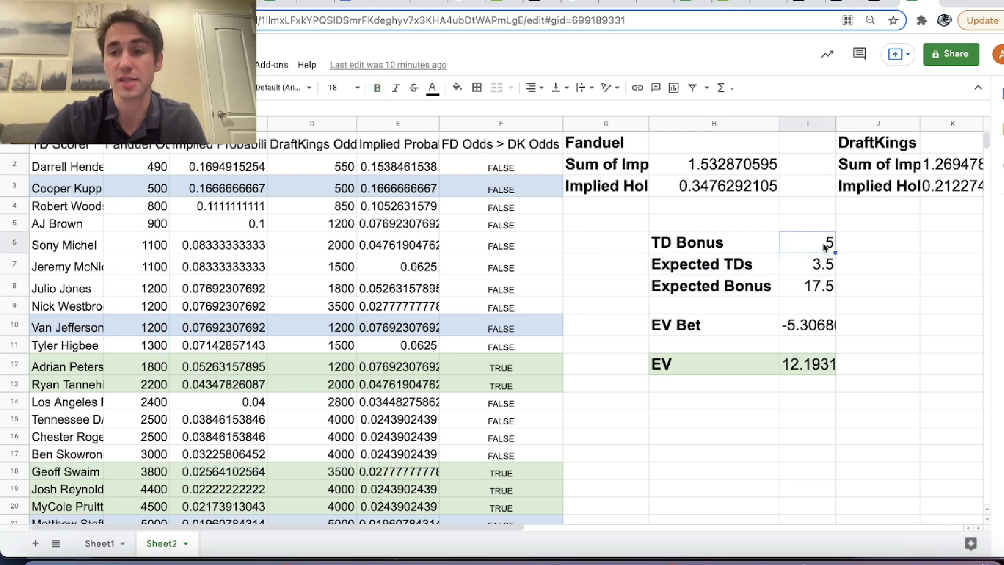
# Step: Recheck the promotion's credit for each touchdown by the player's team against the spreadsheet's Expected TDs value
pyautogui.click(883, 5)
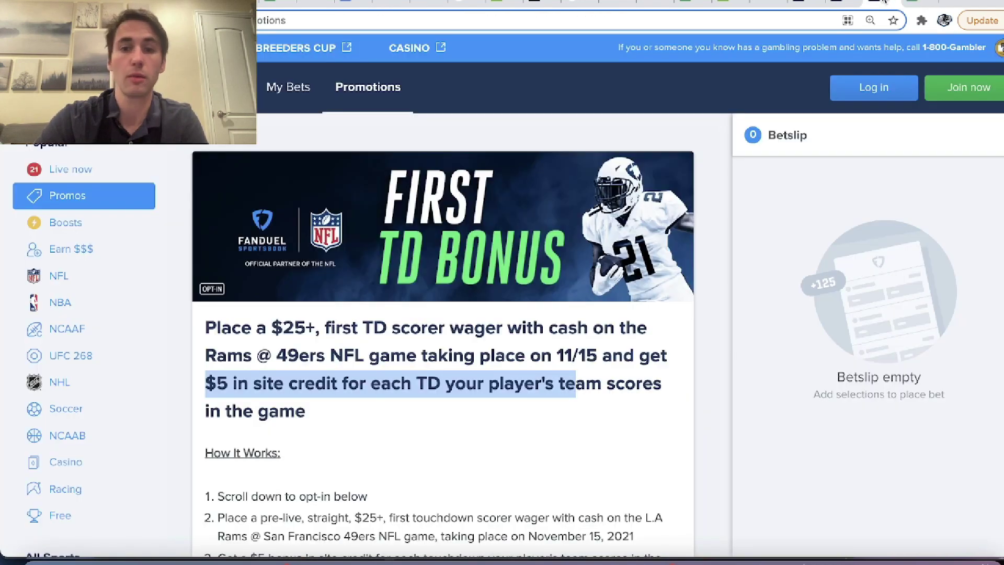
pyautogui.tripleClick(460, 387)
pyautogui.click(459, 387)
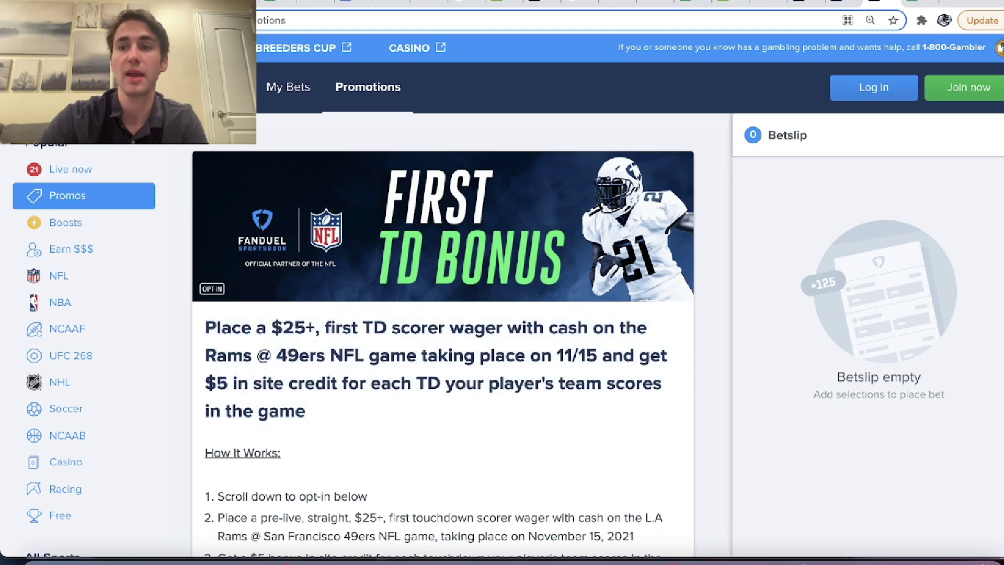
pyautogui.click(924, 3)
pyautogui.click(818, 271)
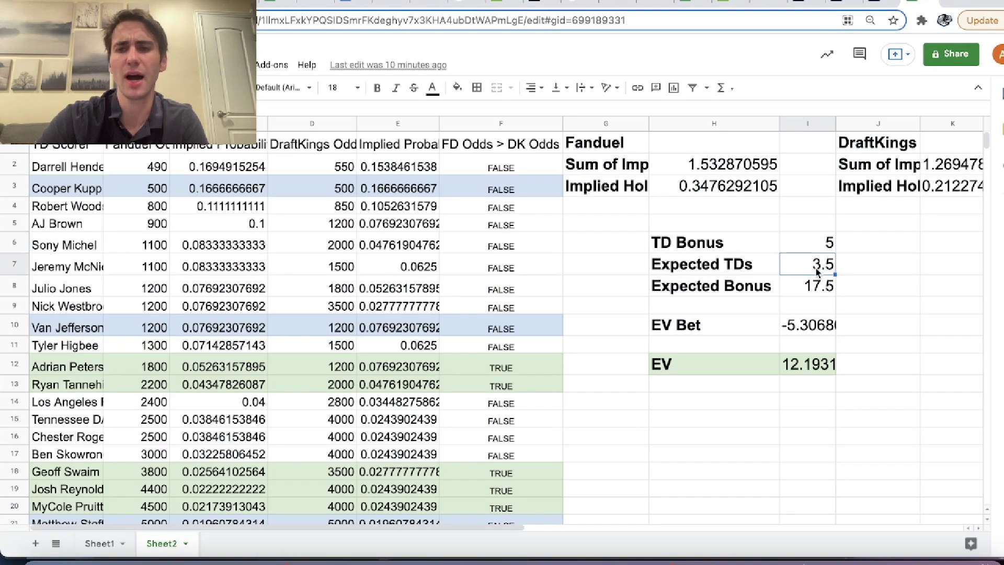
# Step: Examine how Expected Bonus follows from the TD Bonus and Expected TDs cells
pyautogui.moveTo(710, 270); pyautogui.dragTo(895, 266)
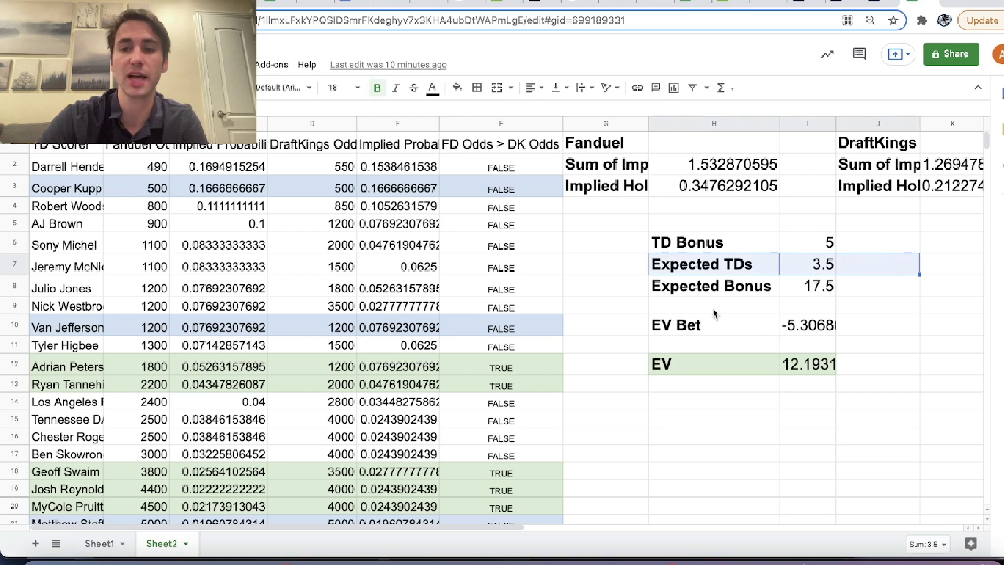
pyautogui.click(730, 287)
pyautogui.moveTo(730, 287); pyautogui.dragTo(855, 293)
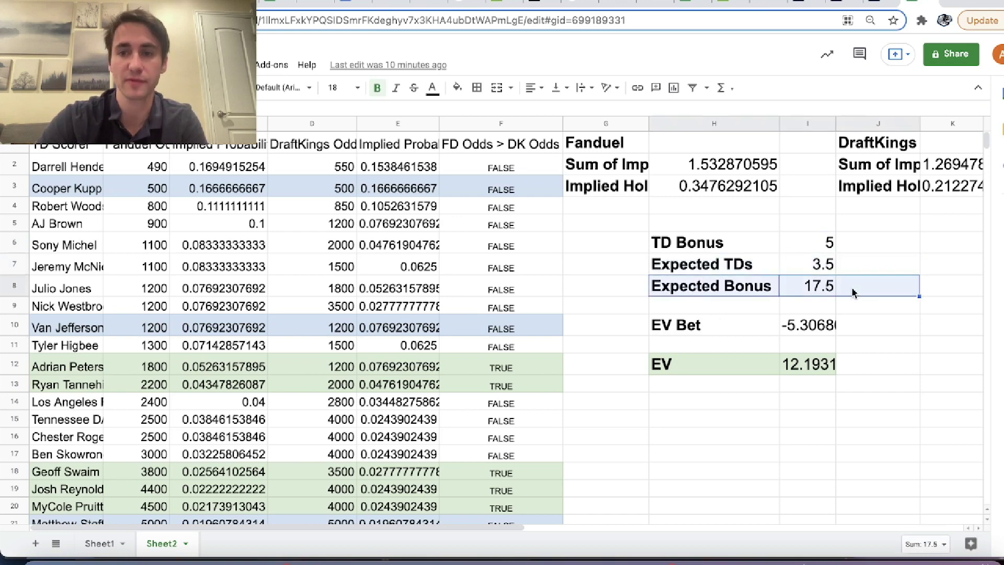
pyautogui.click(807, 269)
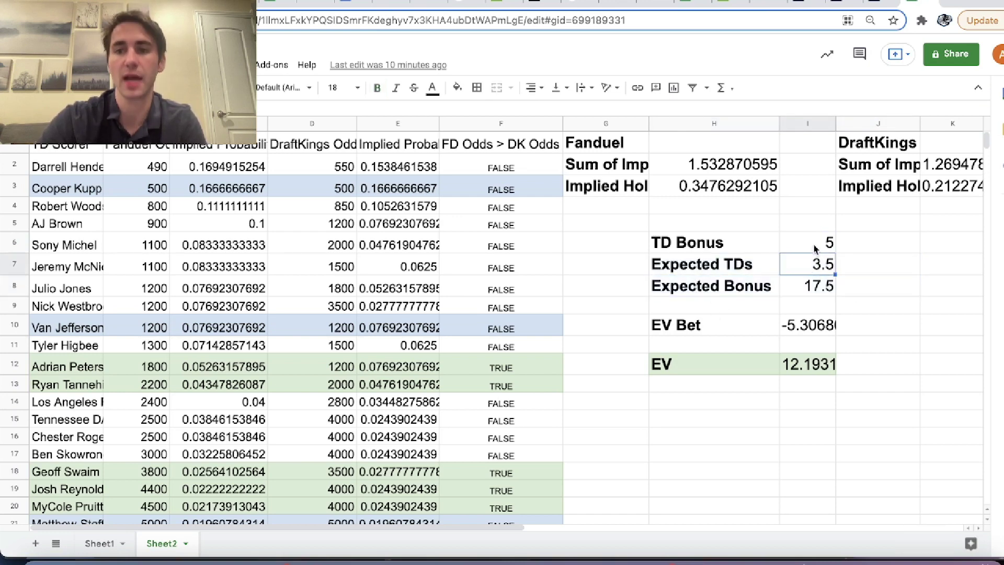
pyautogui.click(817, 241)
pyautogui.click(811, 271)
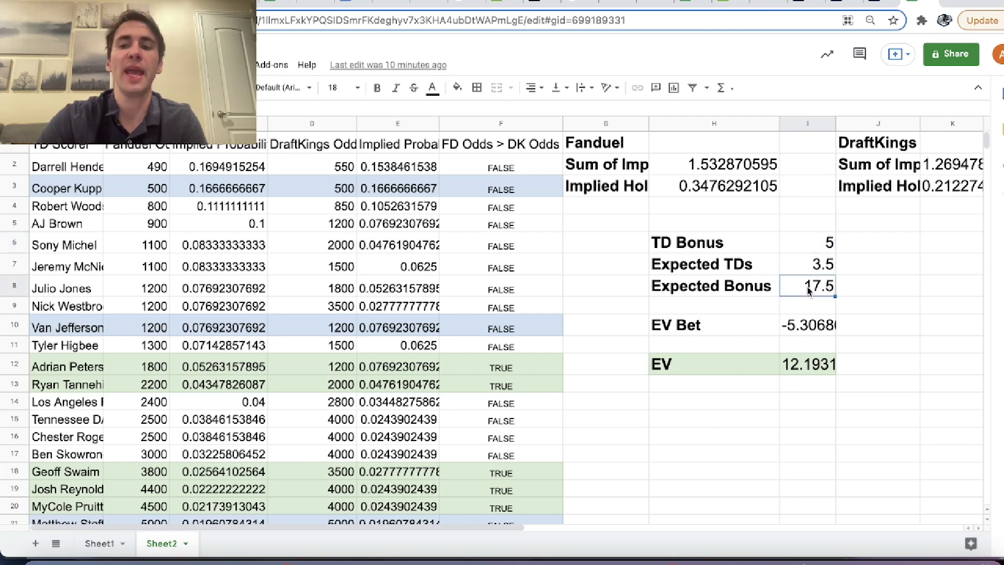
# Step: Set Expected TDs to 2.5 and compare the Expected TDs and Expected Bonus rows
pyautogui.write('2.5')
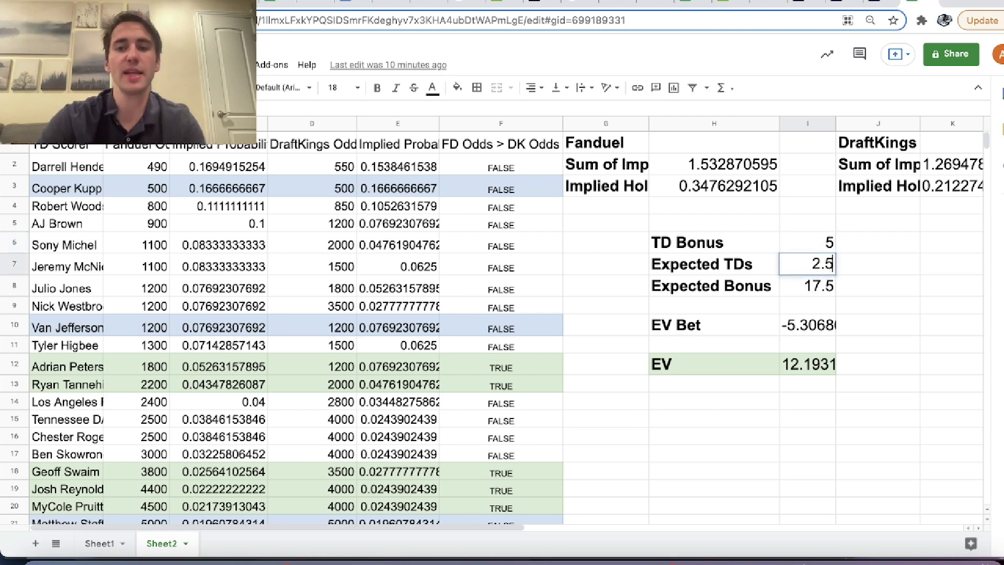
pyautogui.press('Return')
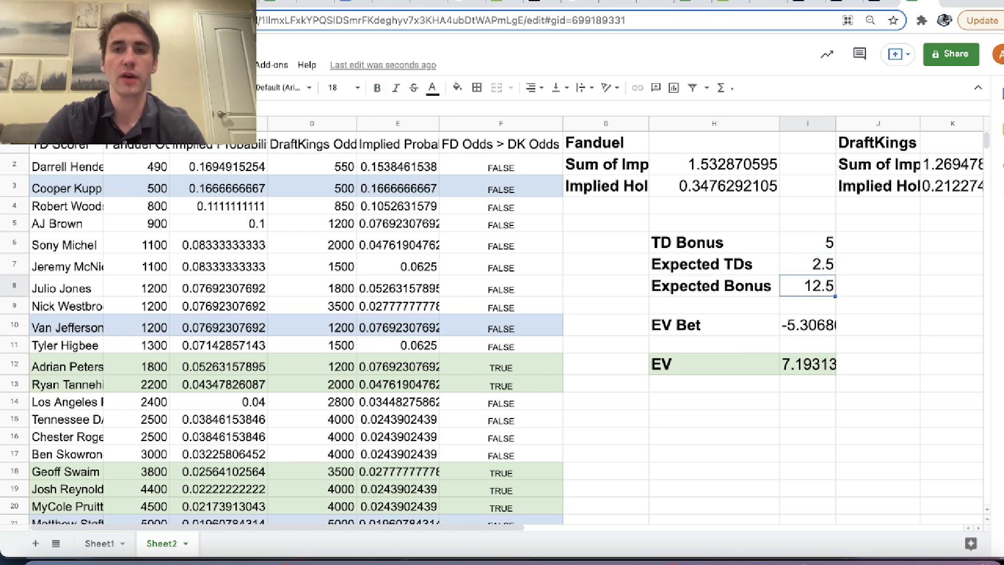
pyautogui.click(808, 264)
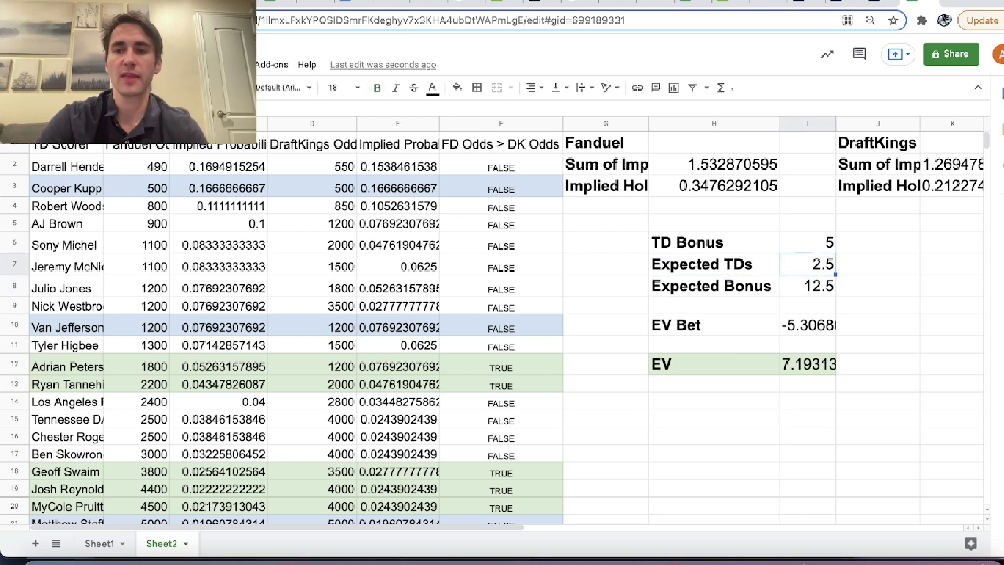
pyautogui.moveTo(714, 264); pyautogui.dragTo(807, 264)
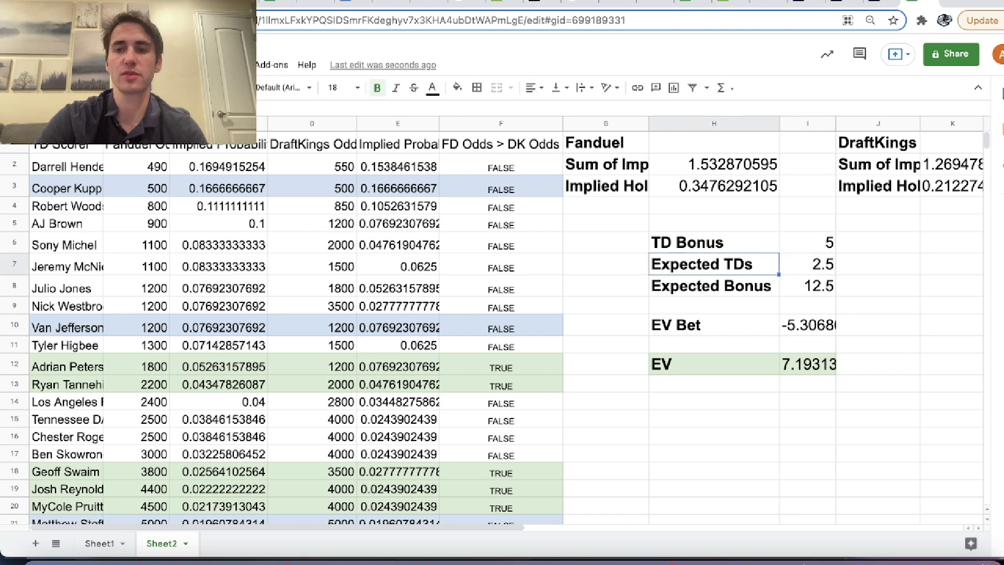
pyautogui.moveTo(714, 285); pyautogui.dragTo(808, 286)
pyautogui.click(807, 285)
pyautogui.click(807, 264)
pyautogui.moveTo(714, 264); pyautogui.dragTo(807, 264)
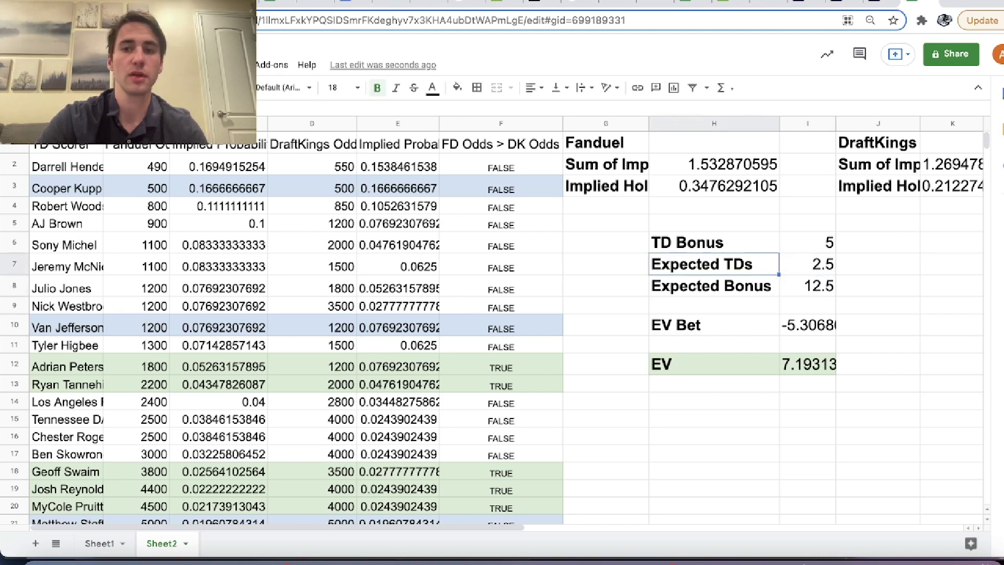
# Step: Set the Expected TDs value back to 3.5
pyautogui.click(808, 264)
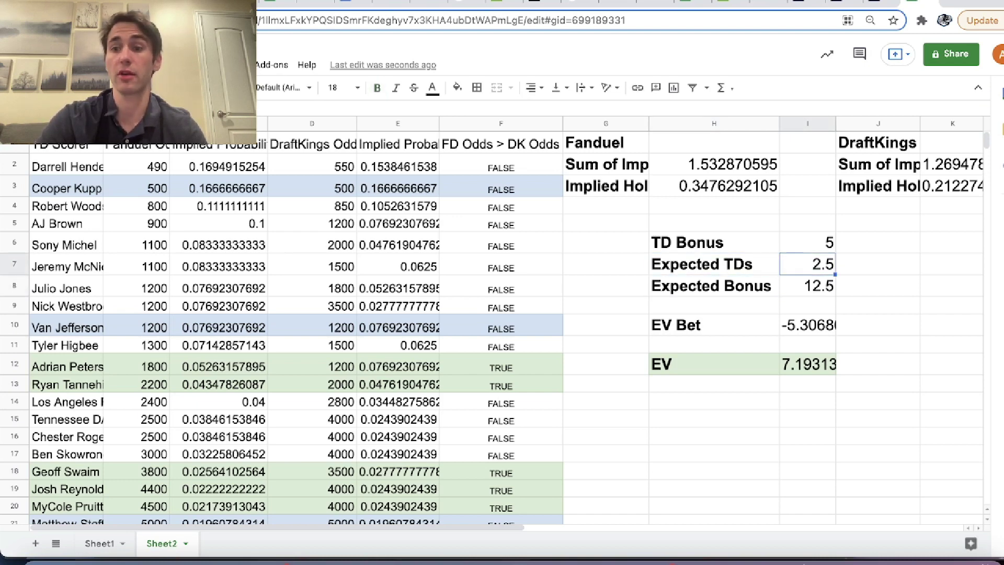
pyautogui.write('3.5')
pyautogui.press('Return')
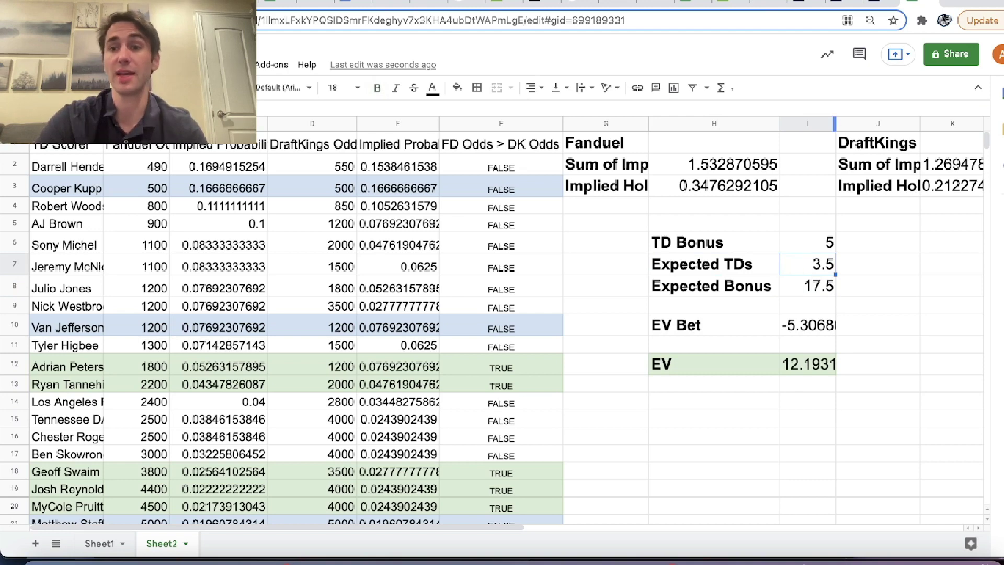
# Step: Remove Adrian Peterson's first touchdown scorer selection from the FanDuel betslip, and view DraftKings' first scorer odds for the same game
pyautogui.click(799, 4)
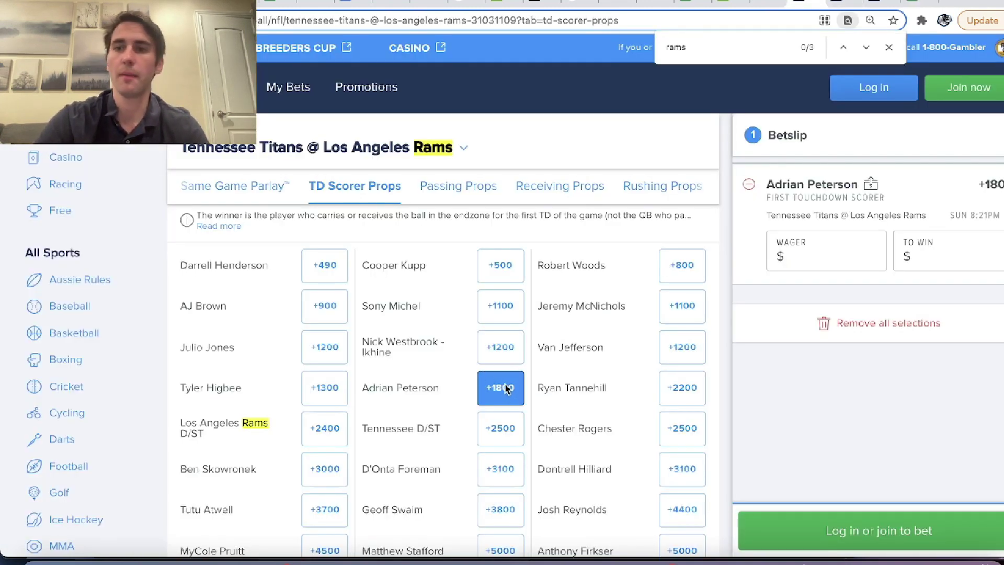
pyautogui.click(502, 389)
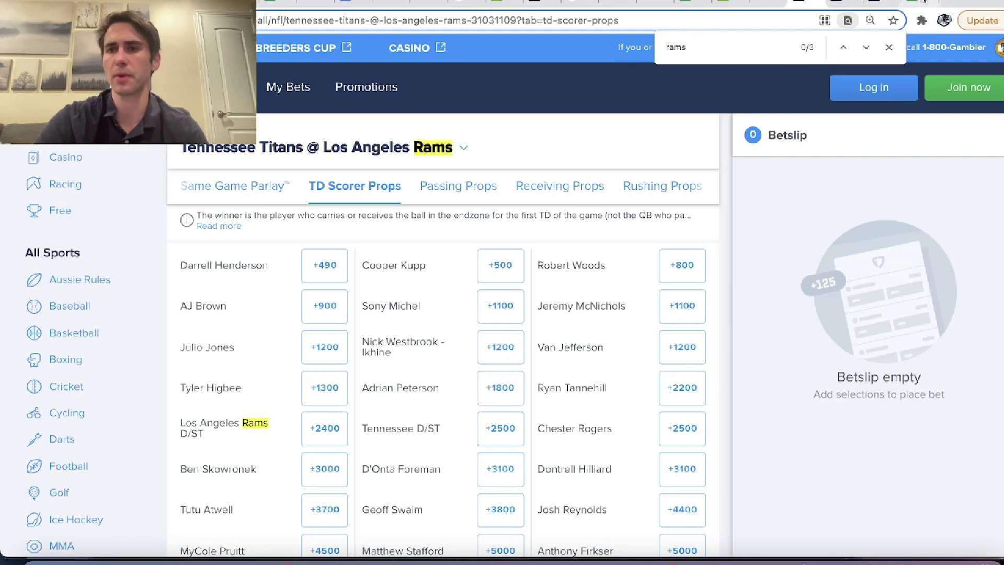
pyautogui.click(924, 3)
pyautogui.click(731, 4)
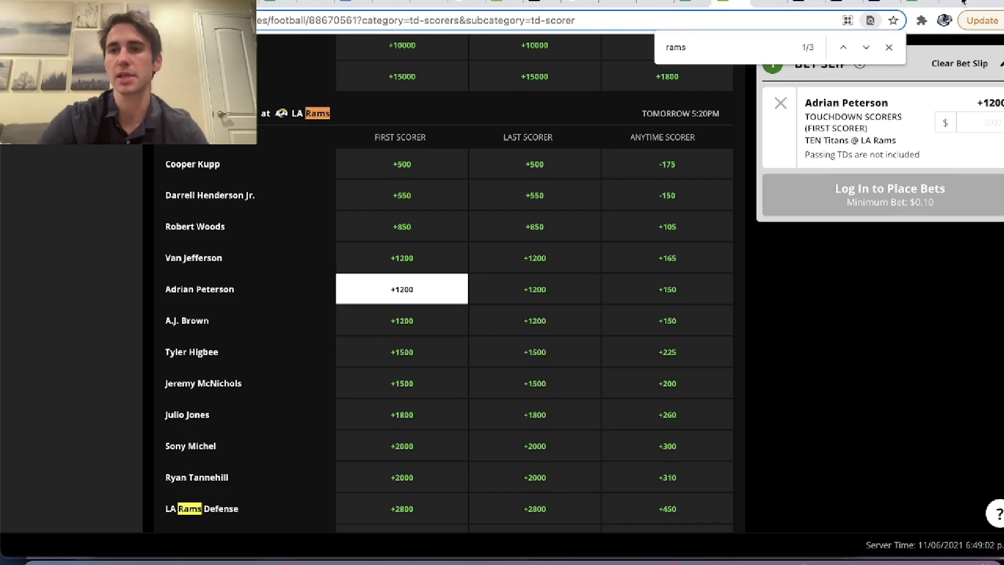
# Step: Return to the EV spreadsheet and examine Cooper Kupp's FanDuel and DraftKings odds with their implied probabilities
pyautogui.click(920, 4)
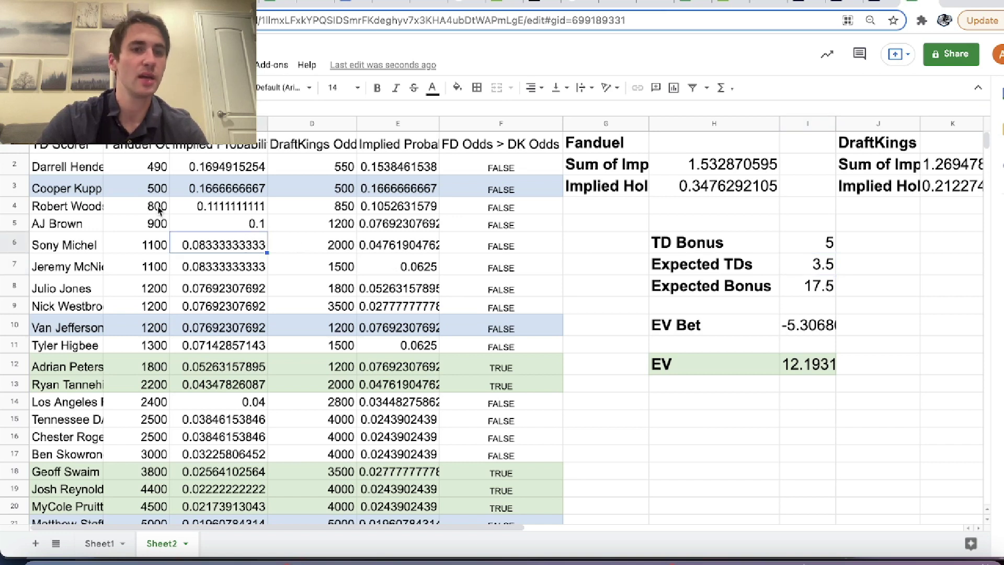
pyautogui.moveTo(83, 187); pyautogui.dragTo(418, 190)
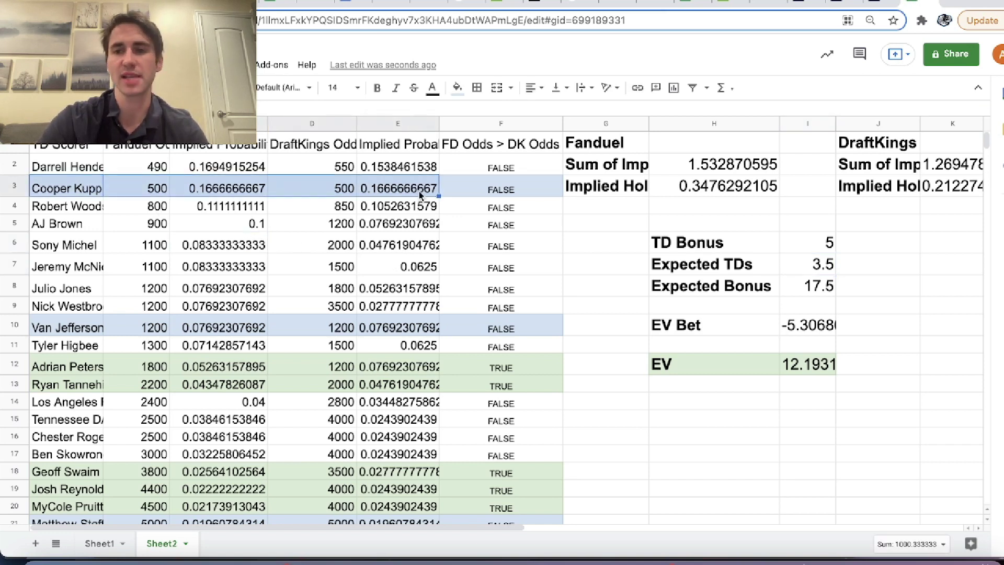
pyautogui.click(194, 222)
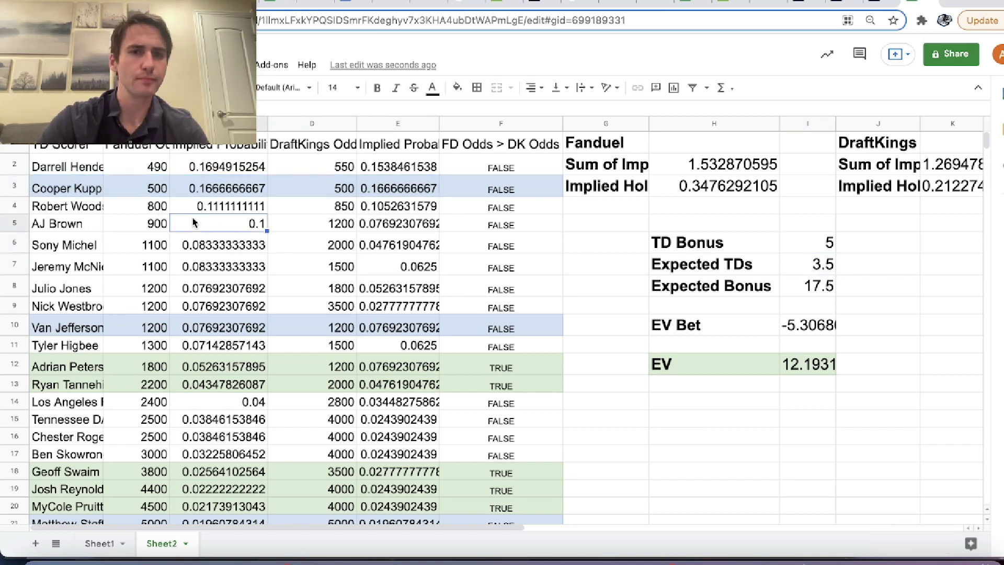
pyautogui.moveTo(66, 186); pyautogui.dragTo(156, 186)
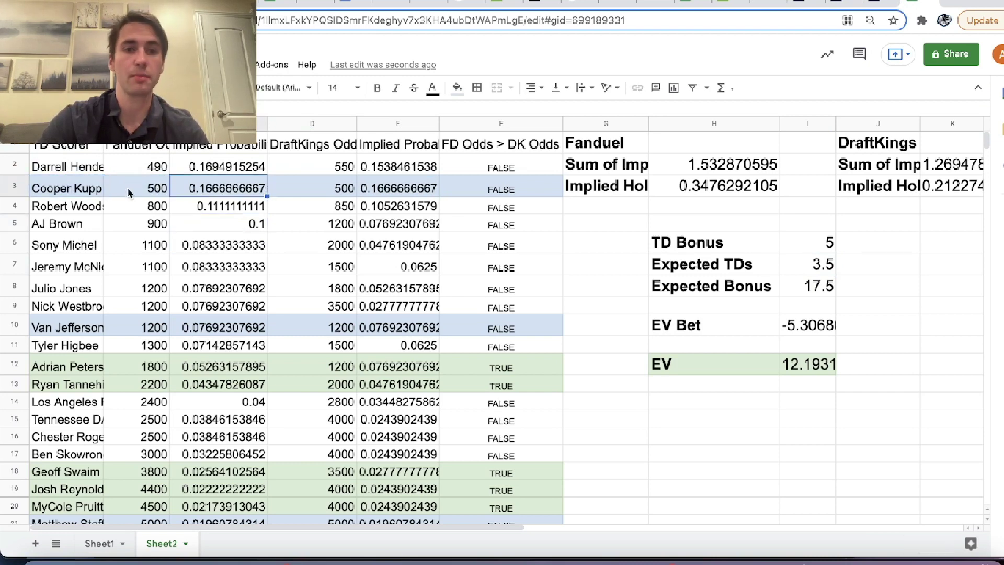
pyautogui.click(104, 191)
pyautogui.click(237, 194)
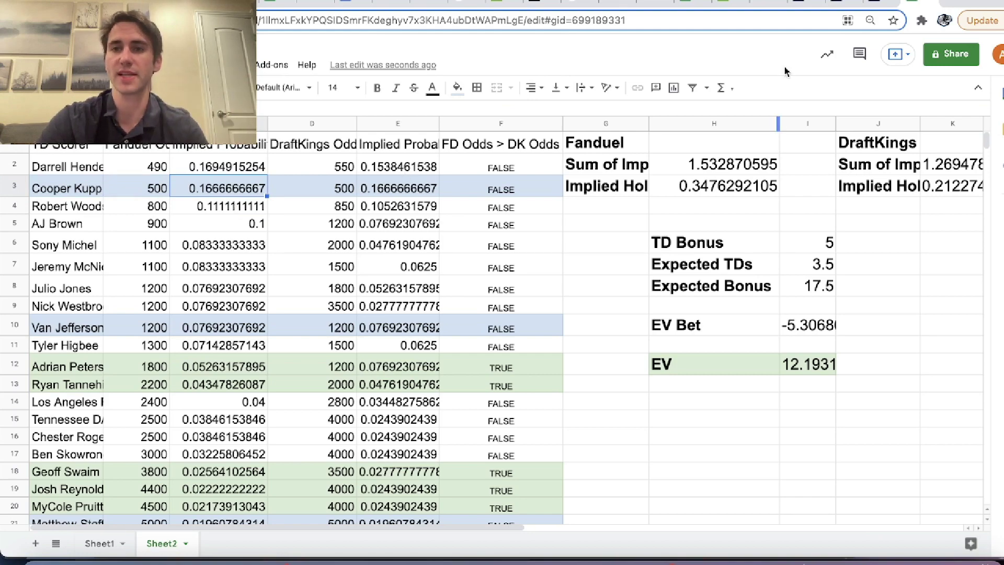
# Step: Convert American odds of +500 to an implied probability with OddsJam's Odds Converter Calculator
pyautogui.click(768, 3)
pyautogui.scroll(3, 502, 282)
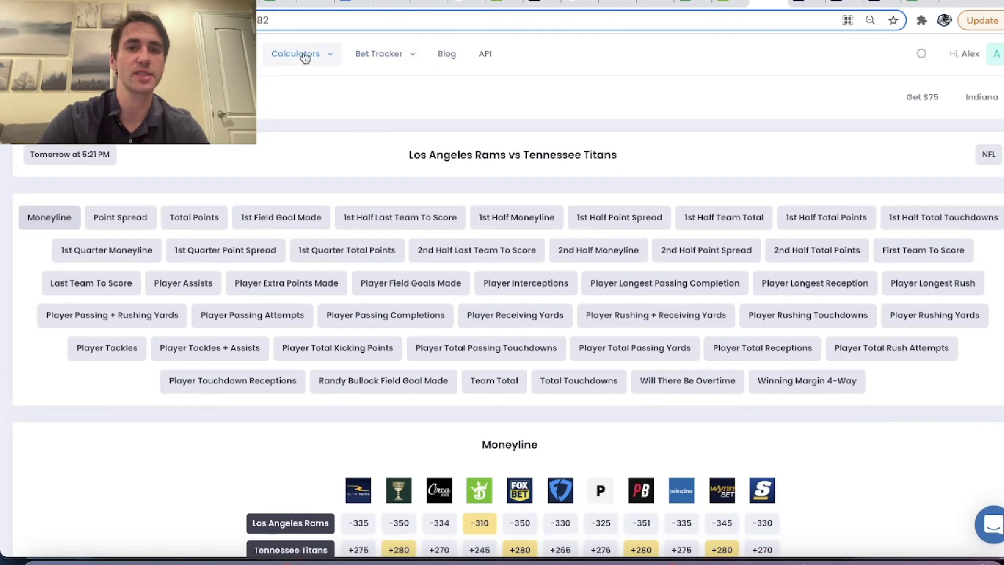
pyautogui.click(295, 53)
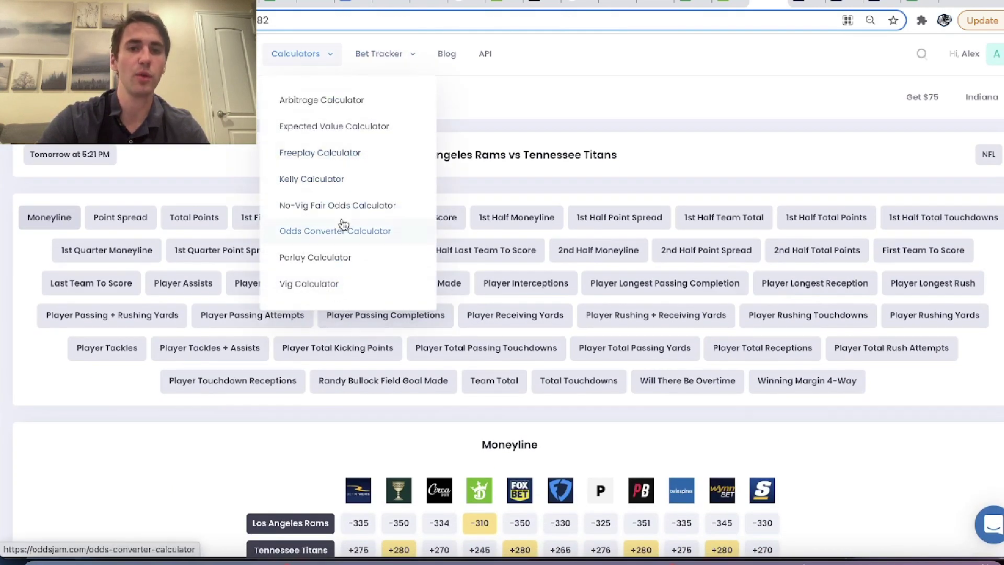
pyautogui.click(339, 232)
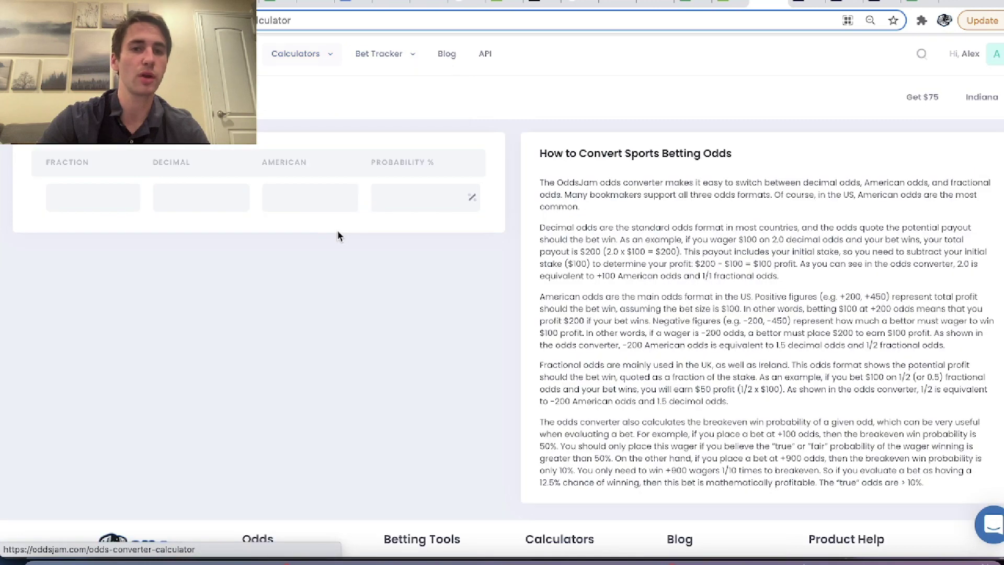
pyautogui.click(319, 200)
pyautogui.write('+500')
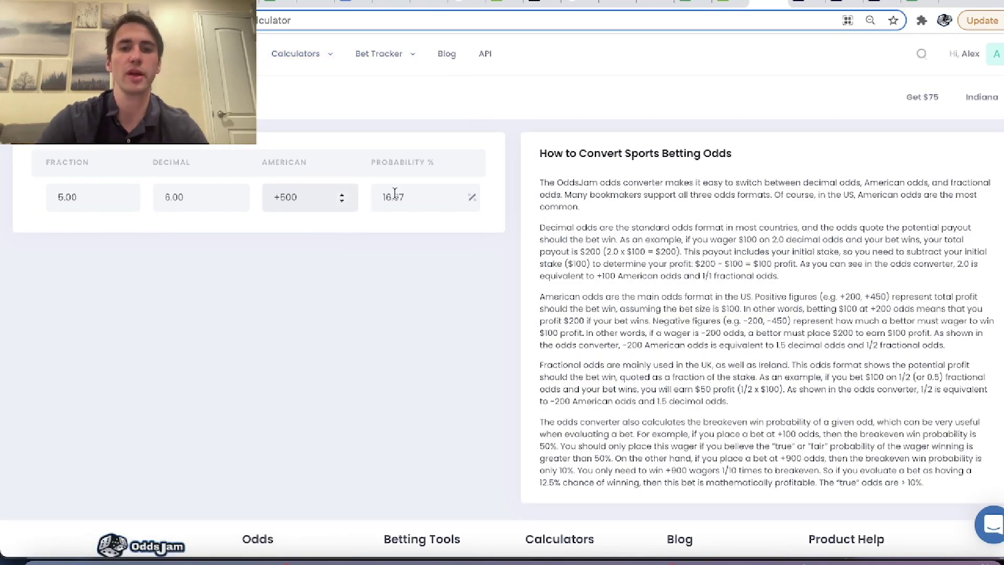
pyautogui.press('Tab')
# Step: Return to the EV spreadsheet and examine FanDuel's implied hold alongside the players' implied probabilities
pyautogui.hotkey('ctrl', 'Tab')
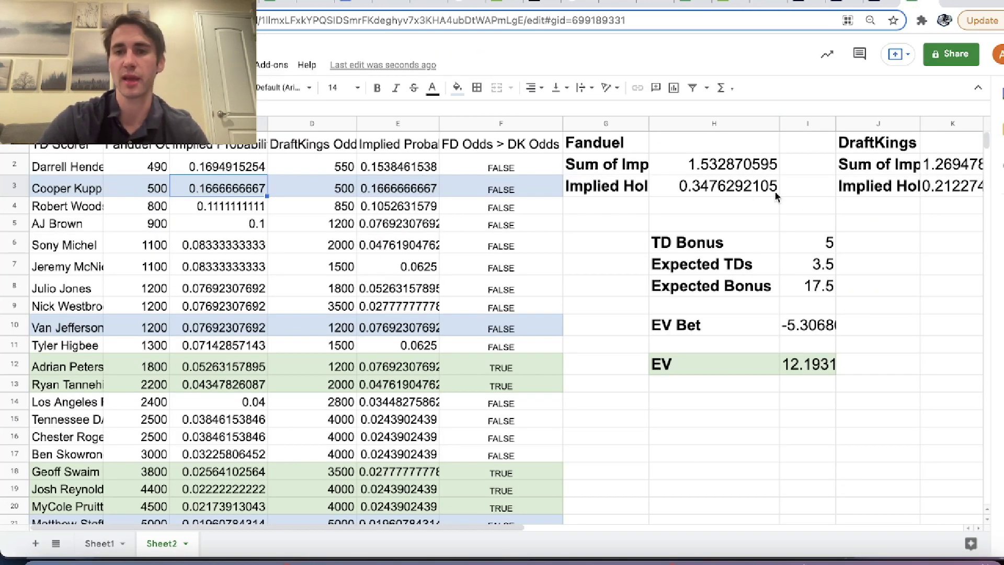
pyautogui.moveTo(592, 189); pyautogui.dragTo(802, 205)
pyautogui.click(605, 244)
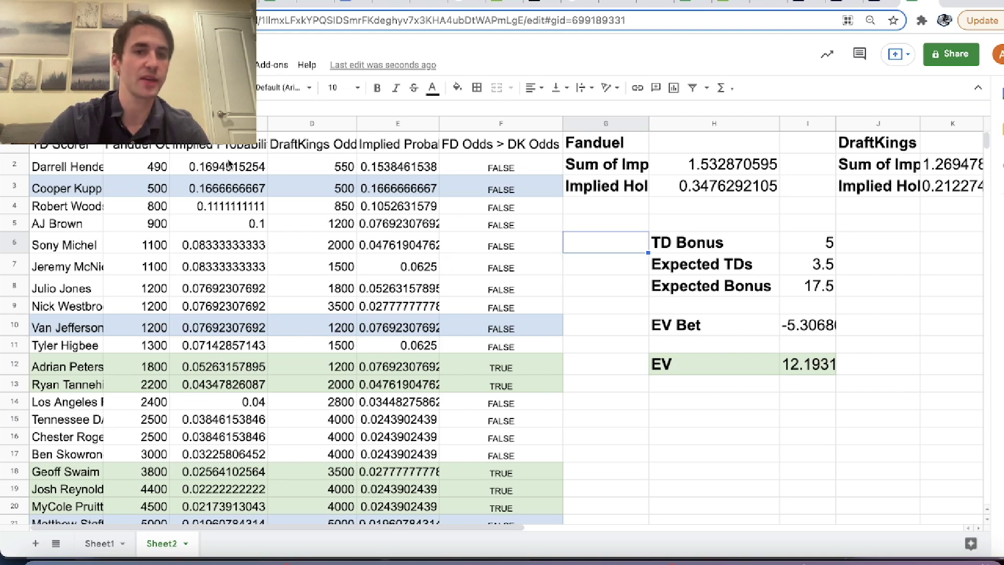
pyautogui.moveTo(227, 164); pyautogui.dragTo(225, 389)
pyautogui.click(606, 166)
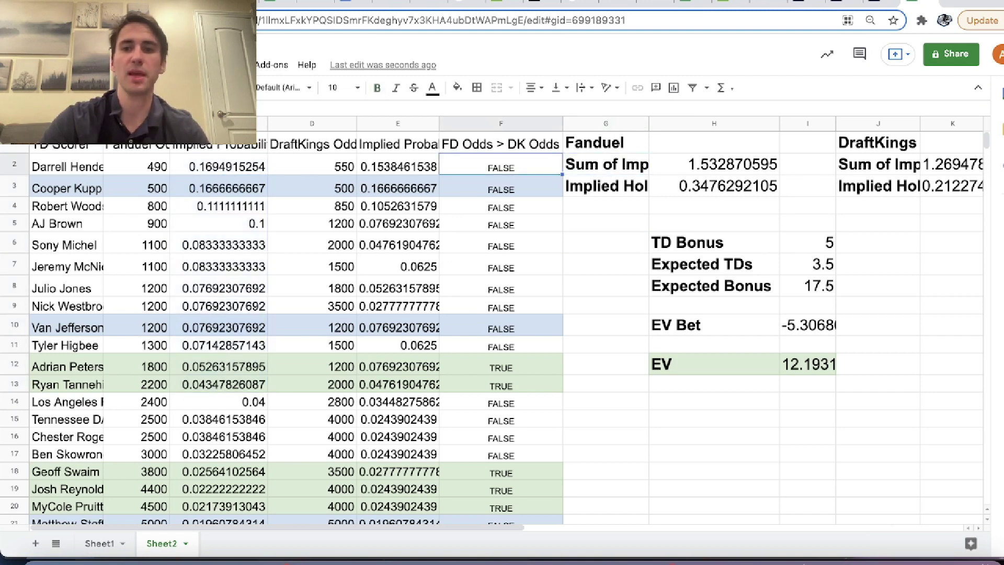
# Step: Compare FanDuel's and DraftKings' sums of implied probabilities with the per-player implied probability columns
pyautogui.press('Right')
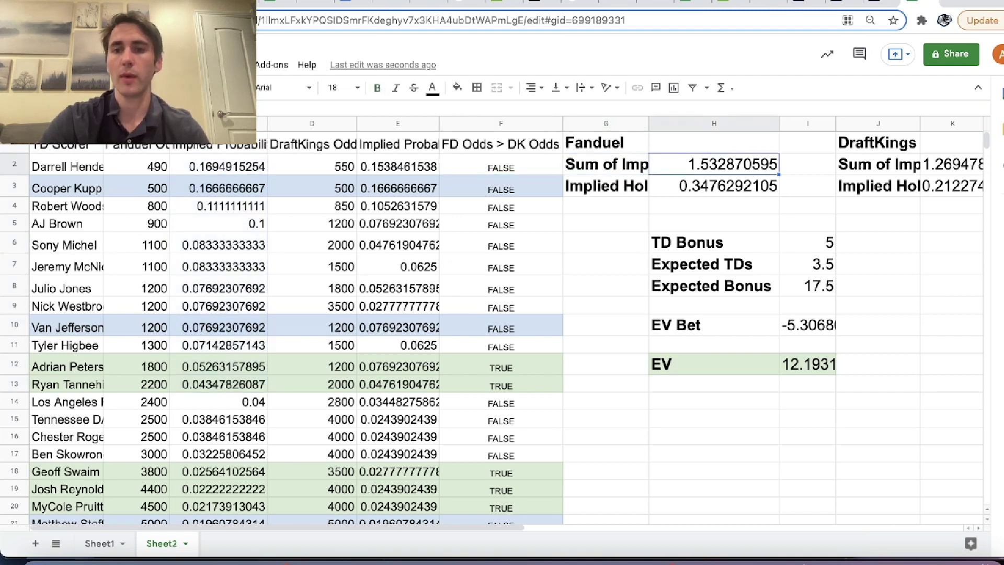
pyautogui.press('Right')
pyautogui.press('Right')
pyautogui.press('Right')
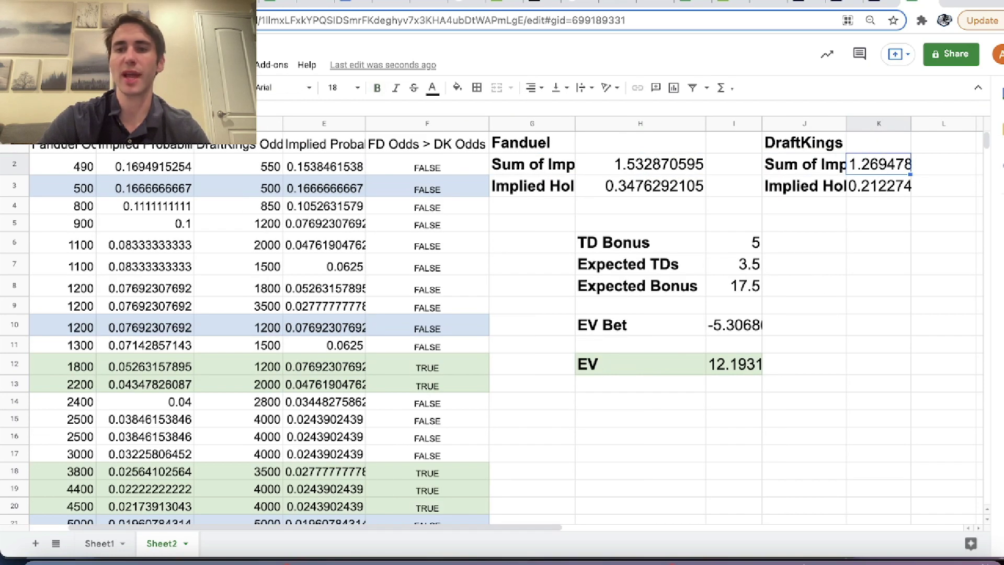
pyautogui.press('Left')
pyautogui.press('Left')
pyautogui.press('Left')
pyautogui.press('Left')
pyautogui.press('Left')
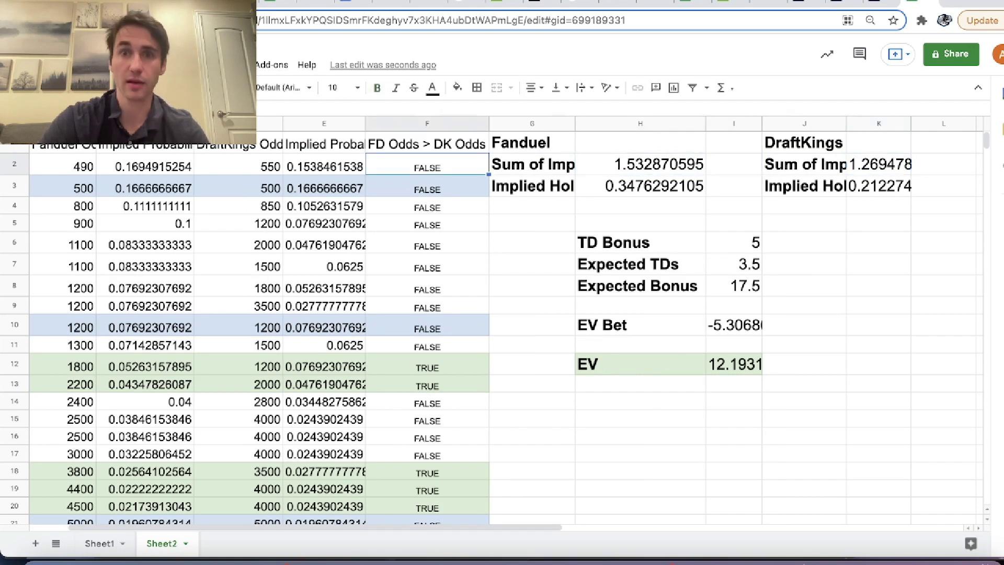
pyautogui.press('Left')
pyautogui.press('Left')
pyautogui.press('Left')
pyautogui.press('Left')
pyautogui.press('Left')
pyautogui.press('Right')
pyautogui.press('Right')
pyautogui.press('Right')
pyautogui.press('Right')
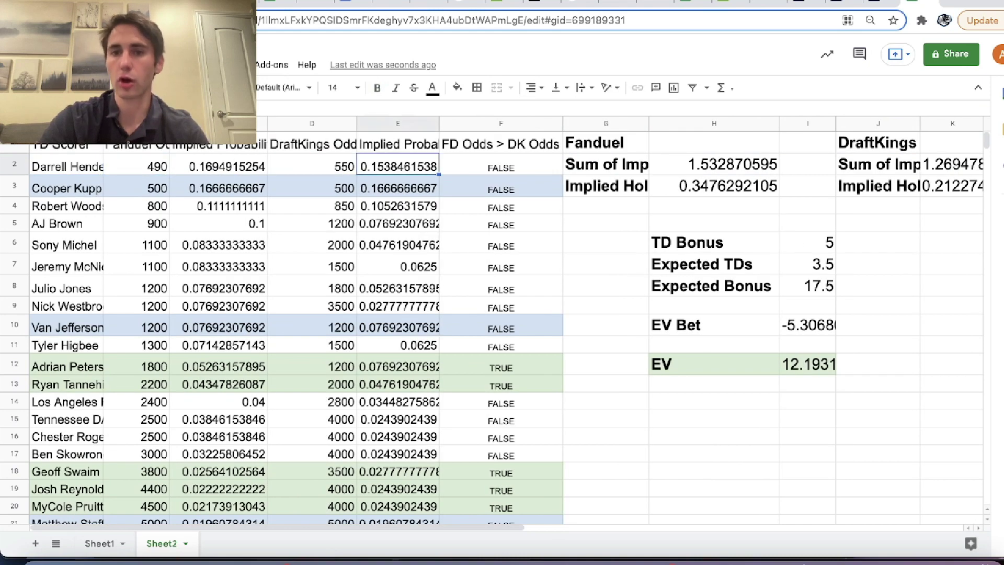
pyautogui.click(714, 164)
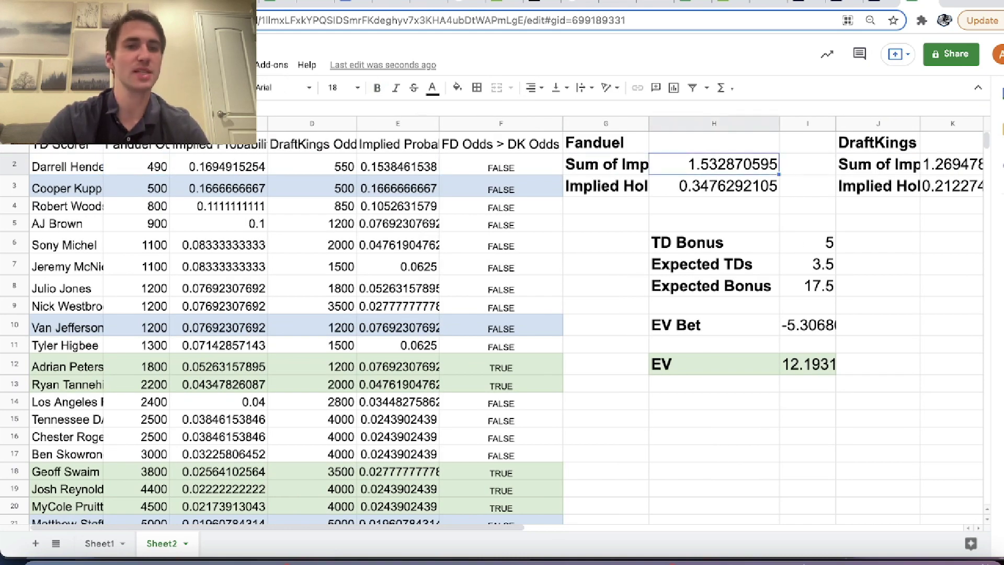
# Step: Trace FanDuel's sum of implied probabilities back to the individual players' implied probability cells
pyautogui.click(606, 164)
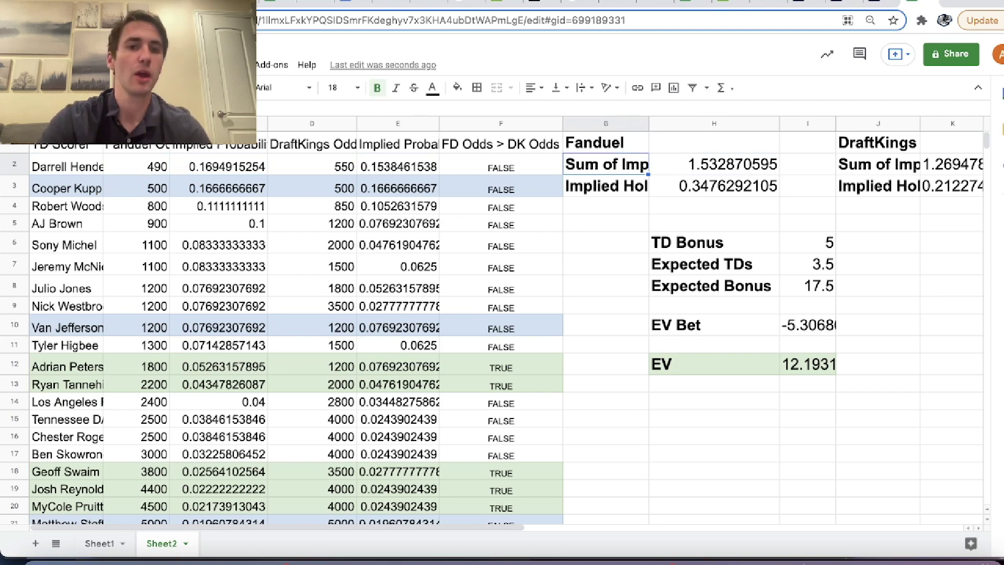
pyautogui.press('Down')
pyautogui.press('Left')
pyautogui.press('Left')
pyautogui.press('Left')
pyautogui.press('Left')
pyautogui.press('Left')
pyautogui.press('Left')
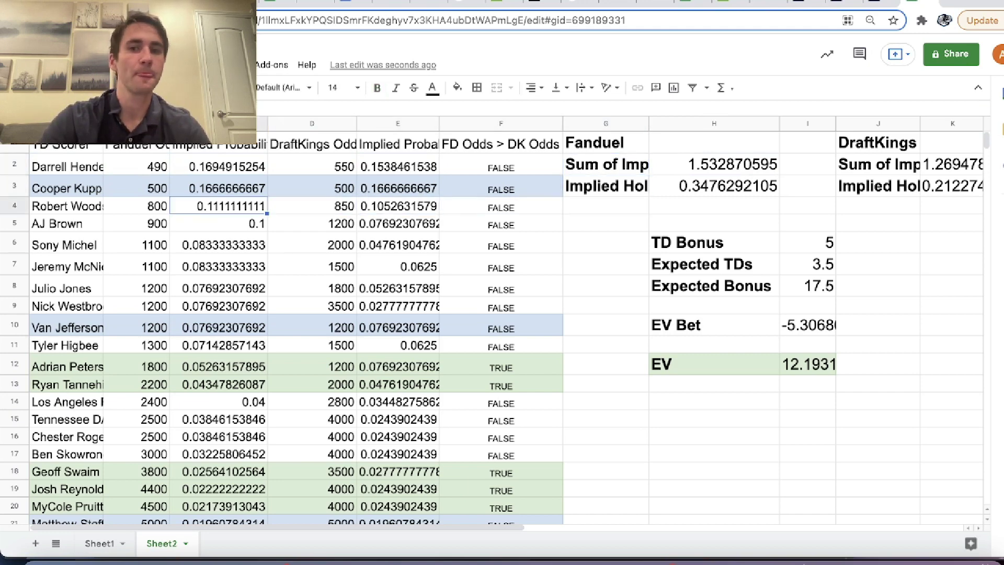
pyautogui.press('Up')
pyautogui.press('Right')
pyautogui.press('Right')
pyautogui.press('Right')
pyautogui.press('Right')
pyautogui.press('Right')
pyautogui.press('Right')
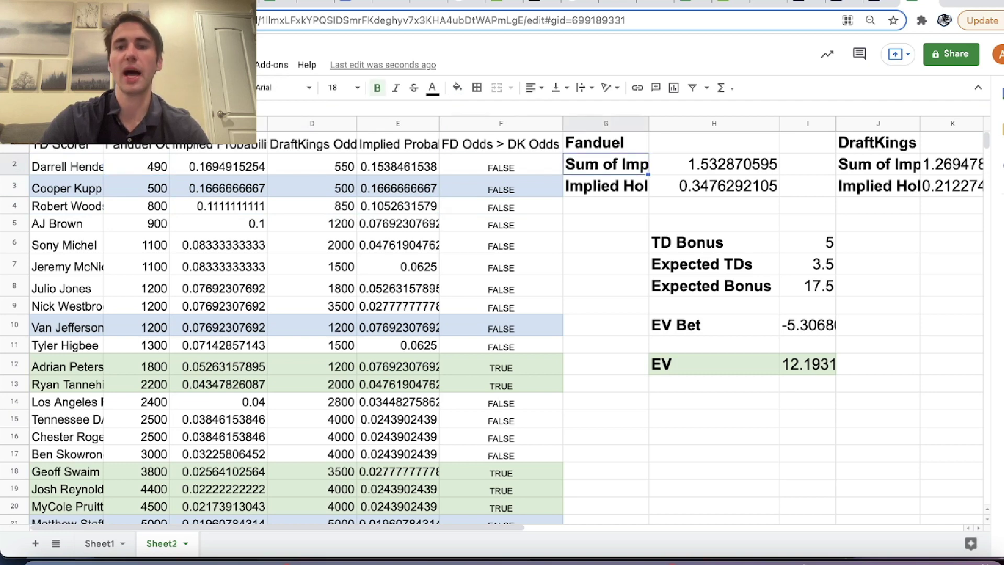
pyautogui.press('Right')
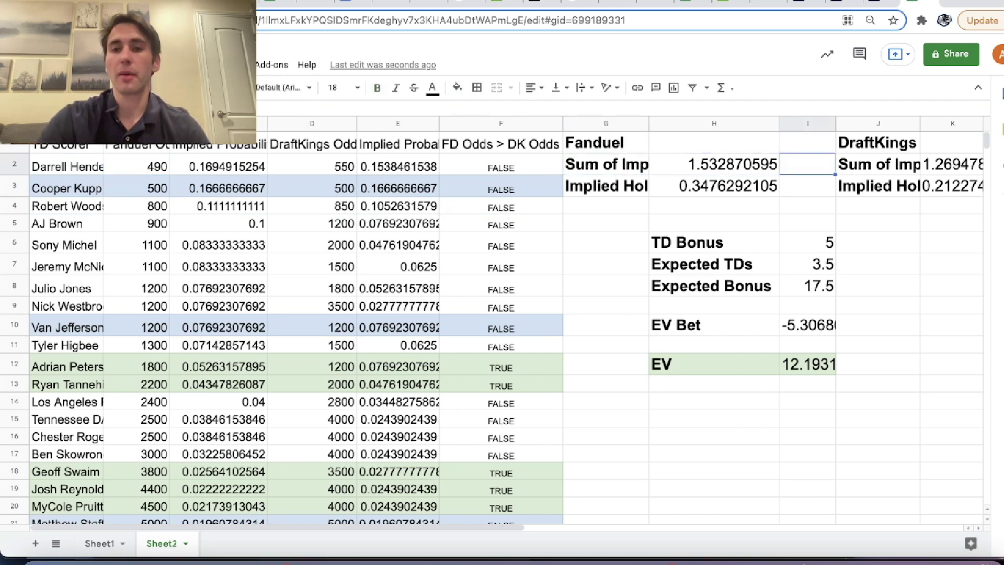
# Step: Inspect the formula behind FanDuel's Implied Hold and leave the cell without editing it
pyautogui.press('Down')
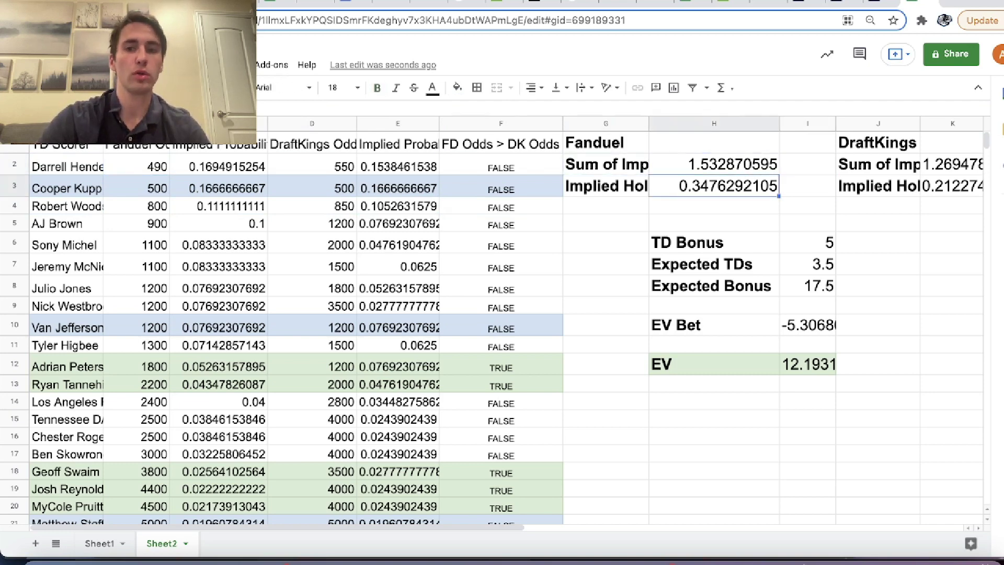
pyautogui.press('Return')
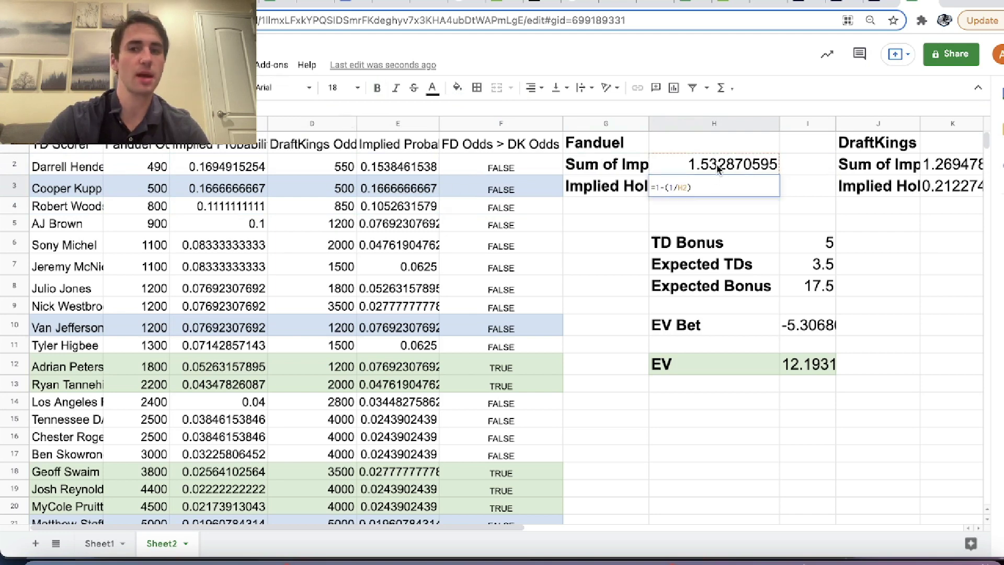
pyautogui.press('Return')
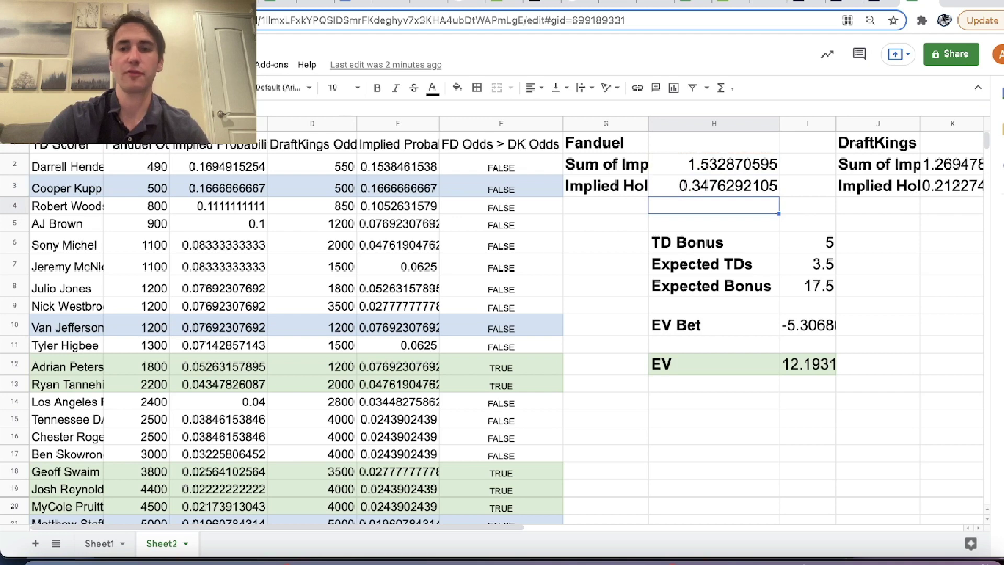
pyautogui.click(714, 186)
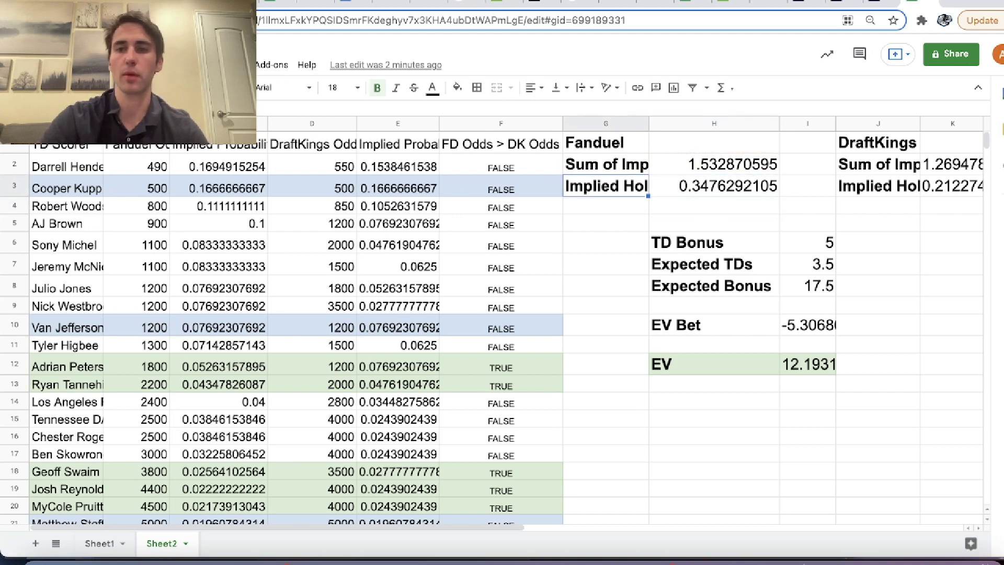
# Step: Compare FanDuel's Implied Hold with DraftKings' Implied Hold in row 3 of the summary
pyautogui.hscroll(2, 575, 313)
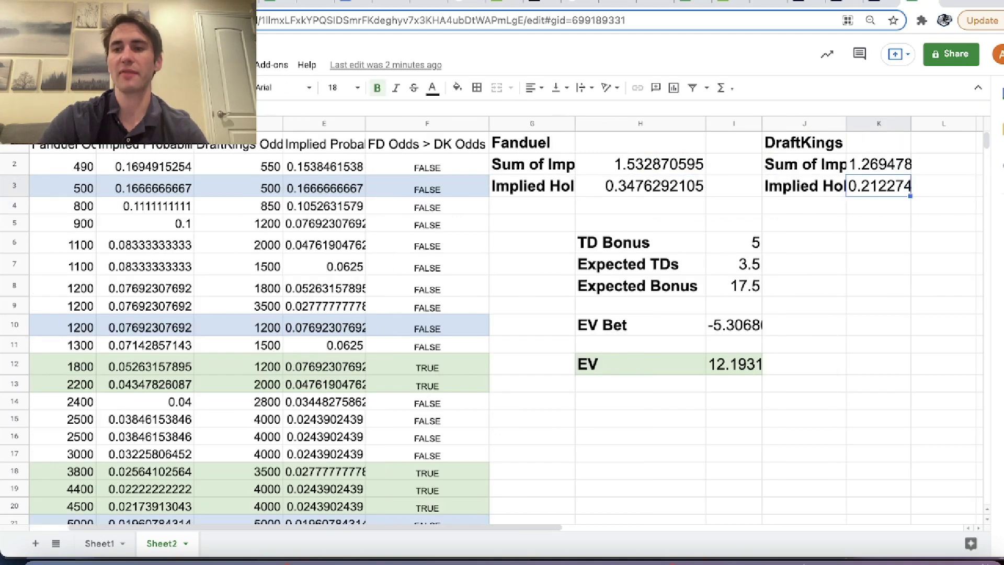
pyautogui.press('Home')
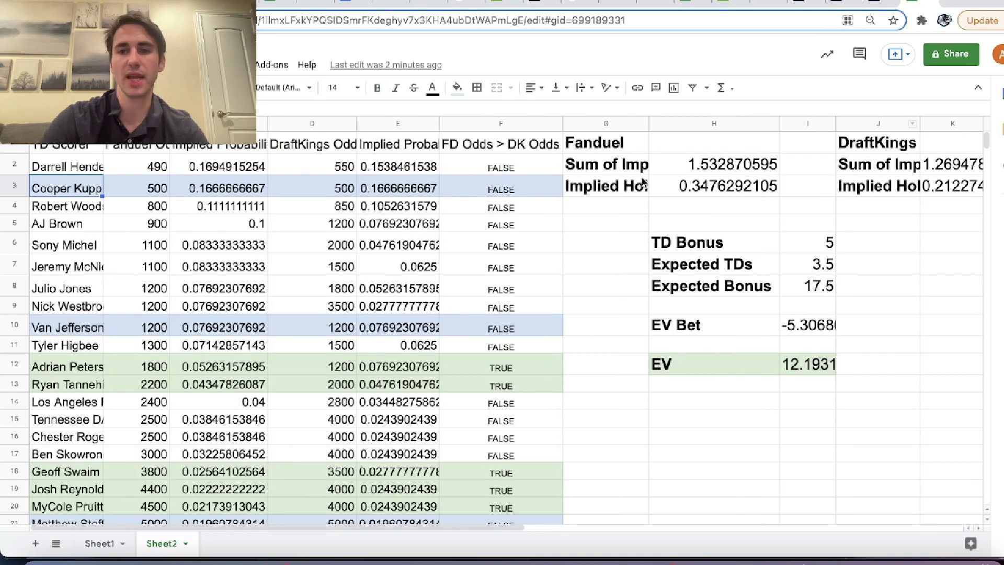
pyautogui.moveTo(629, 188); pyautogui.dragTo(949, 192)
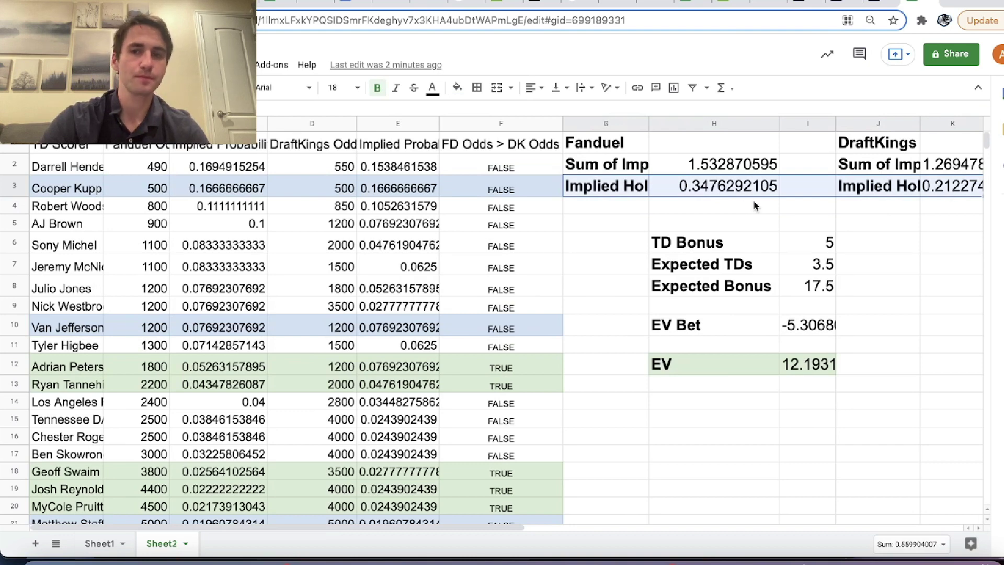
pyautogui.click(718, 193)
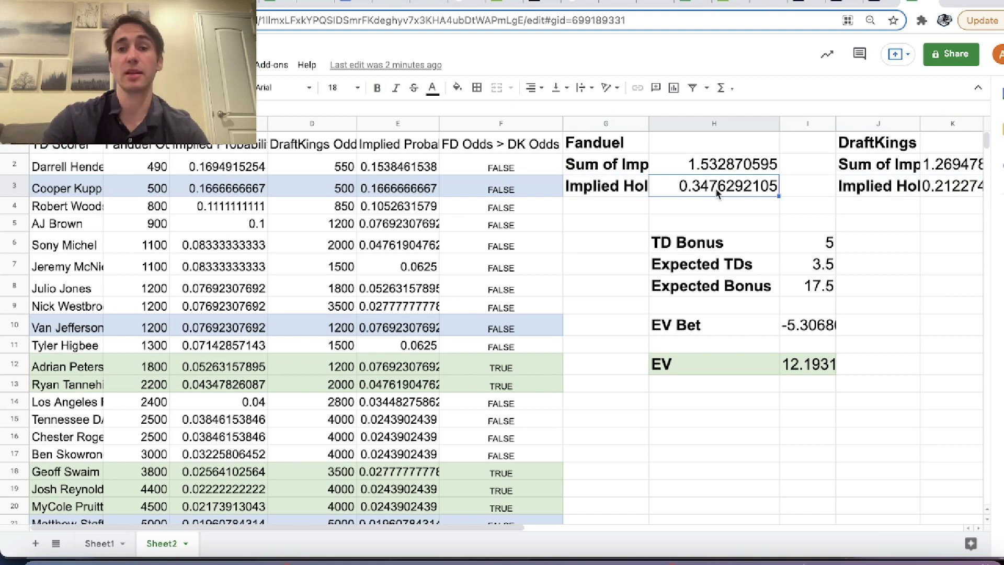
# Step: Review the listed TD scorers' FanDuel odds and implied probabilities, relating them to FanDuel's Implied Hold
pyautogui.moveTo(76, 166); pyautogui.dragTo(247, 411)
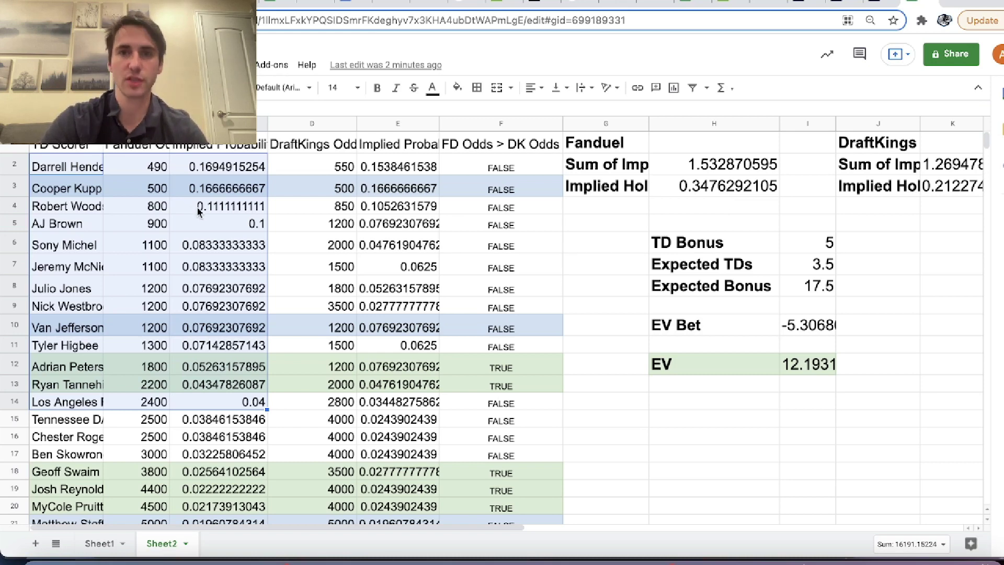
pyautogui.click(76, 168)
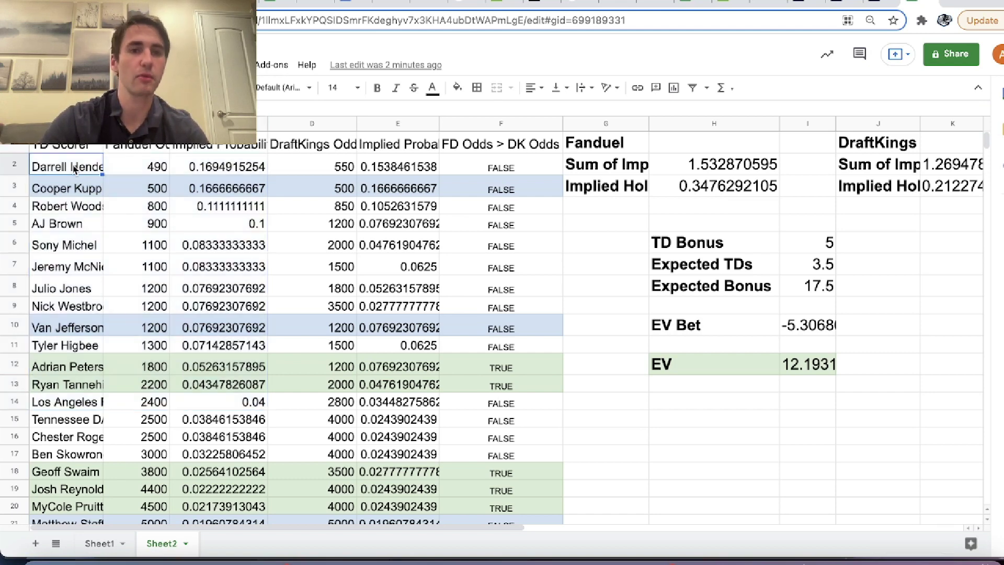
pyautogui.moveTo(75, 169); pyautogui.dragTo(250, 454)
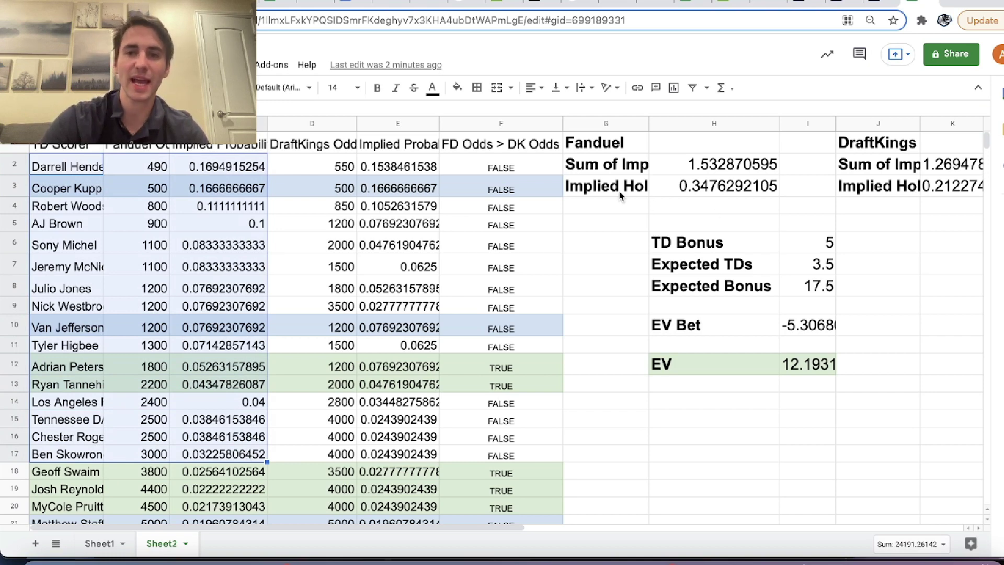
pyautogui.moveTo(620, 195); pyautogui.dragTo(700, 194)
pyautogui.click(786, 224)
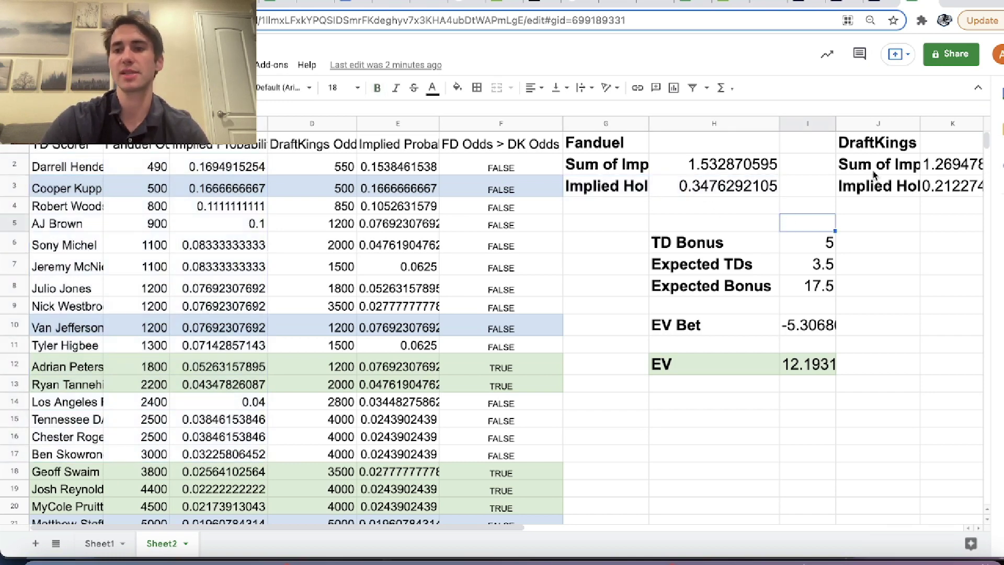
# Step: Look at DraftKings' Implied Hold and its value, and set it against FanDuel's Implied Hold
pyautogui.click(879, 186)
pyautogui.hotkey('shift', 'Right')
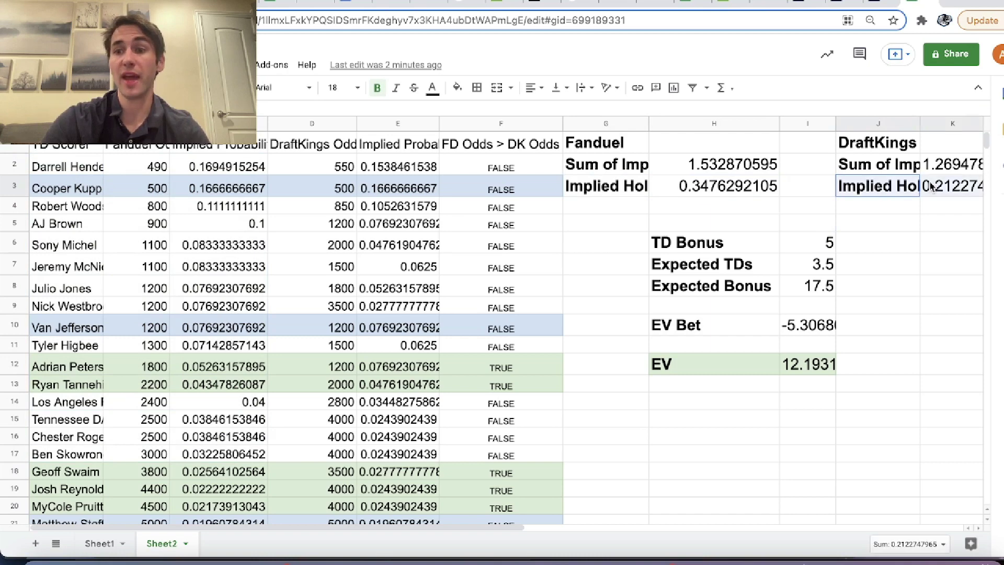
pyautogui.moveTo(596, 192); pyautogui.dragTo(690, 187)
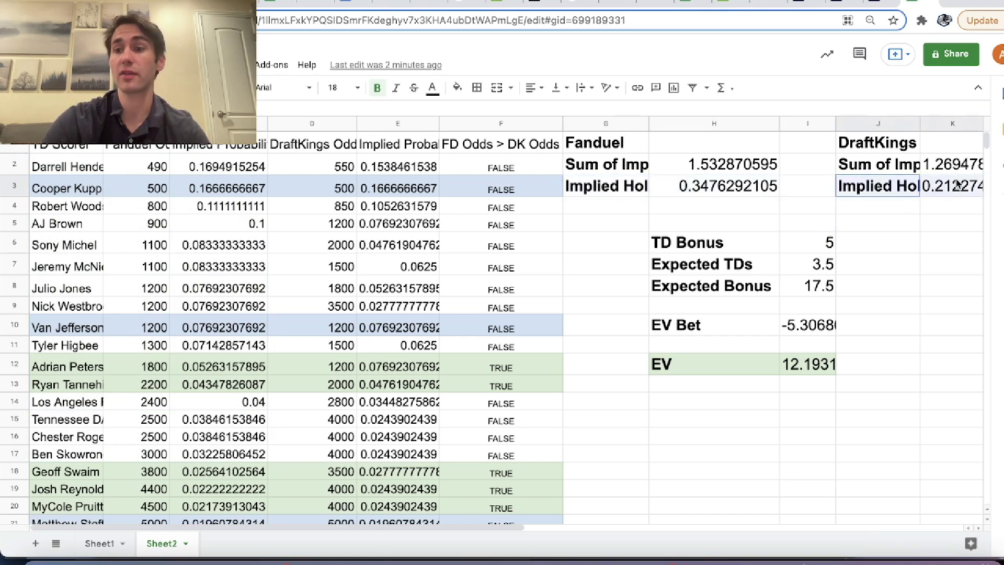
pyautogui.click(706, 207)
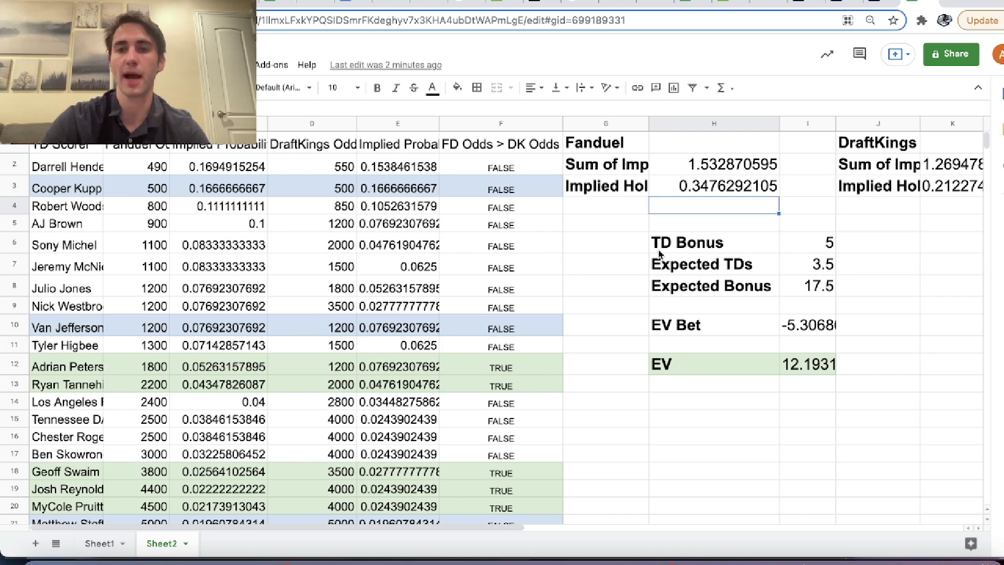
pyautogui.moveTo(601, 186); pyautogui.dragTo(745, 188)
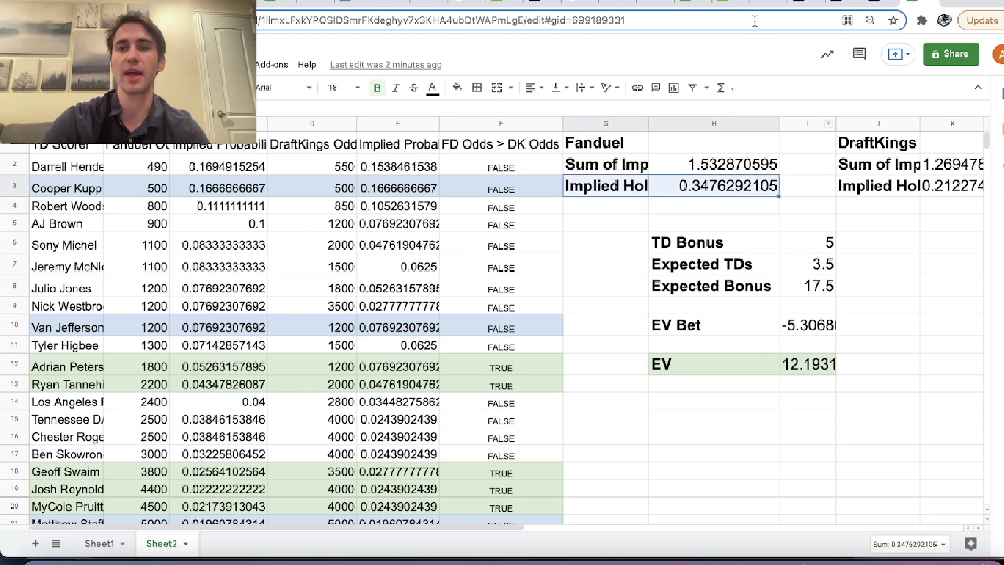
# Step: Check DraftKings' first touchdown scorer odds for the Rams game, and return to the spreadsheet to review FanDuel's implied probability sum and hold
pyautogui.click(729, 5)
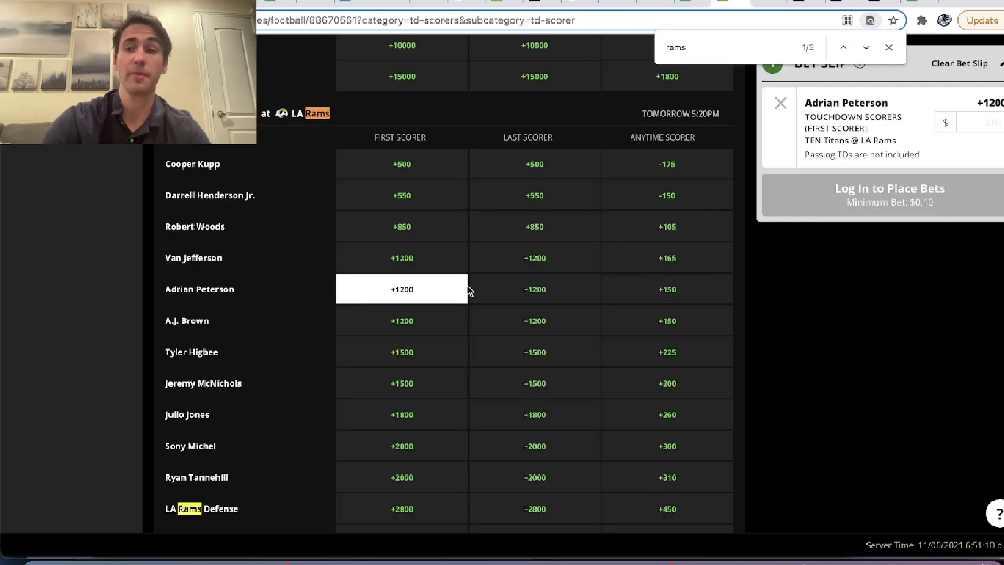
pyautogui.click(924, 3)
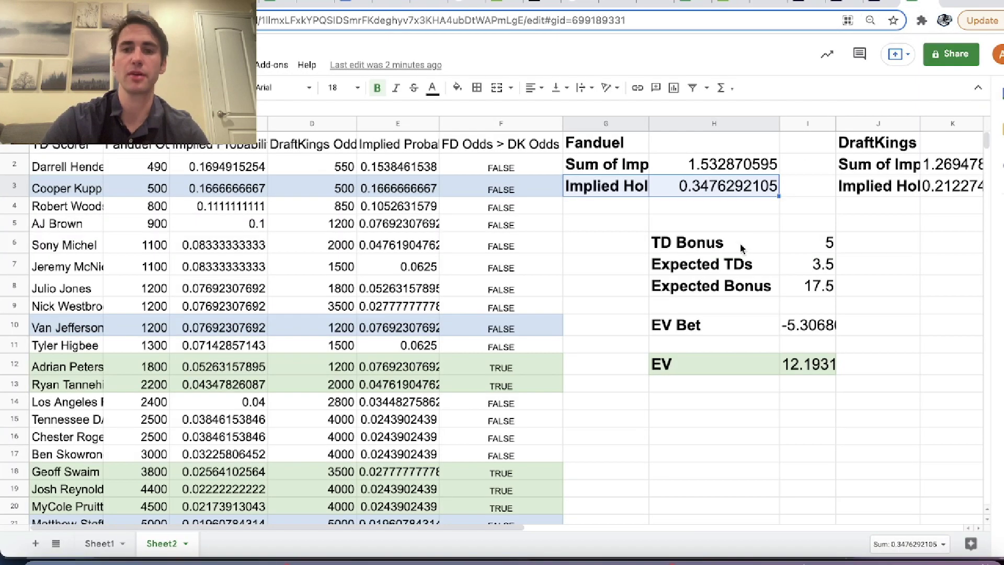
pyautogui.click(801, 191)
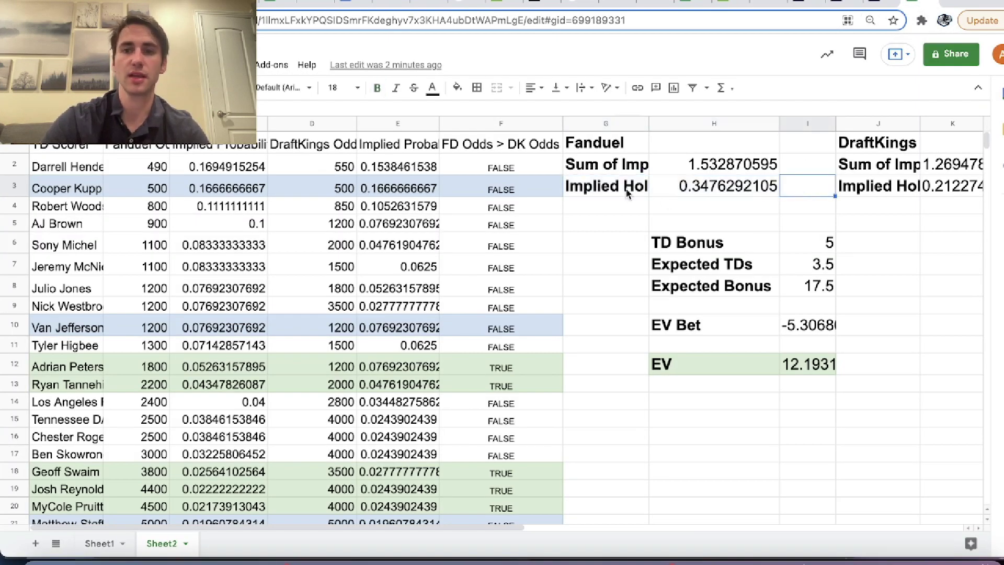
pyautogui.moveTo(606, 186); pyautogui.dragTo(773, 172)
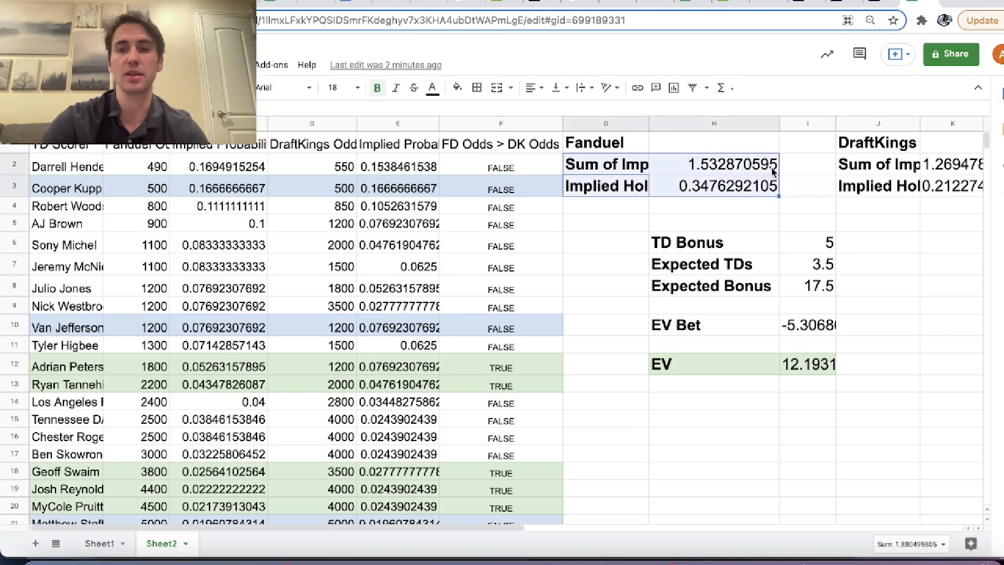
pyautogui.click(541, 207)
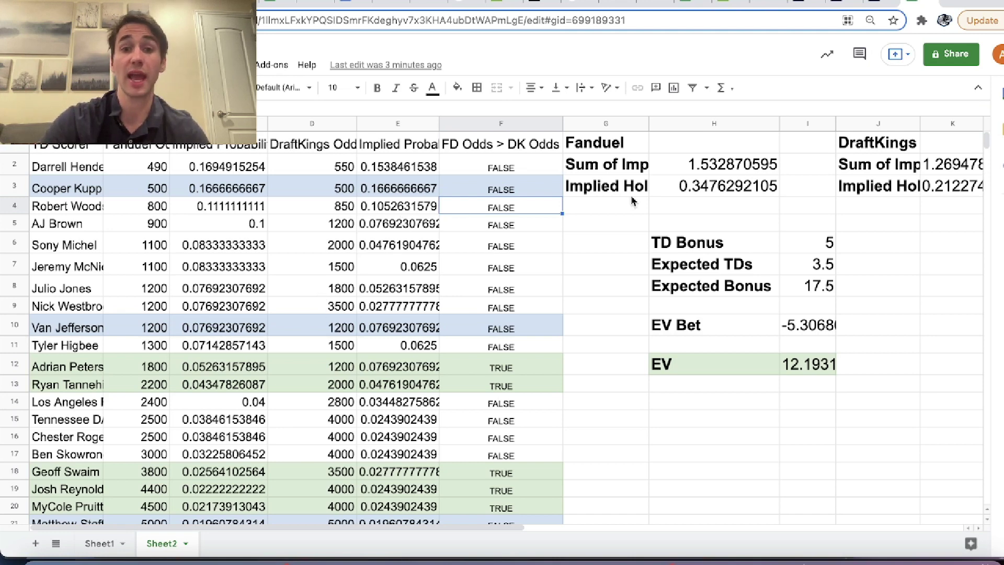
pyautogui.click(679, 187)
pyautogui.click(709, 217)
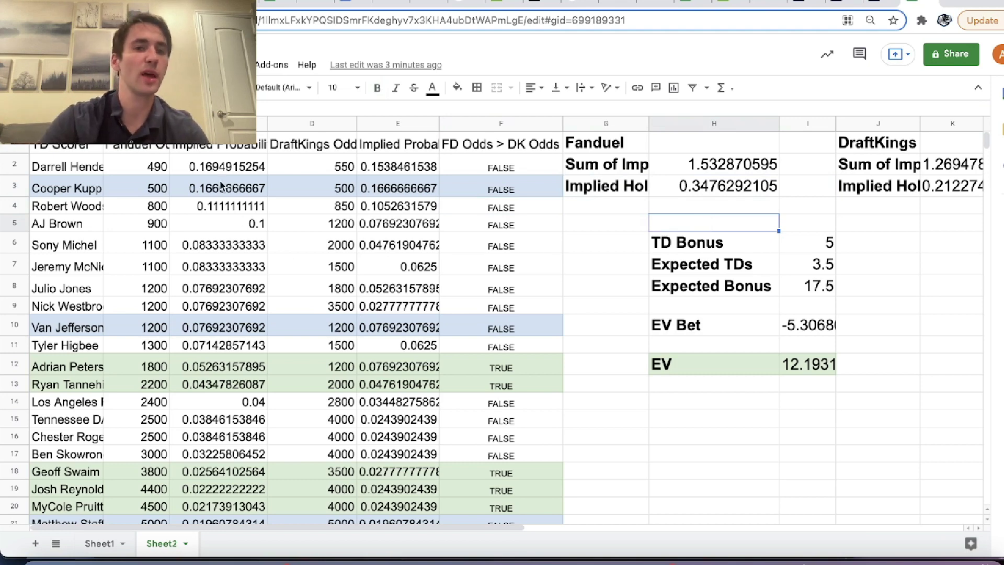
# Step: Examine the FanDuel implied probability column alongside FanDuel's summary block and the TD Bonus entry
pyautogui.moveTo(221, 166); pyautogui.dragTo(212, 438)
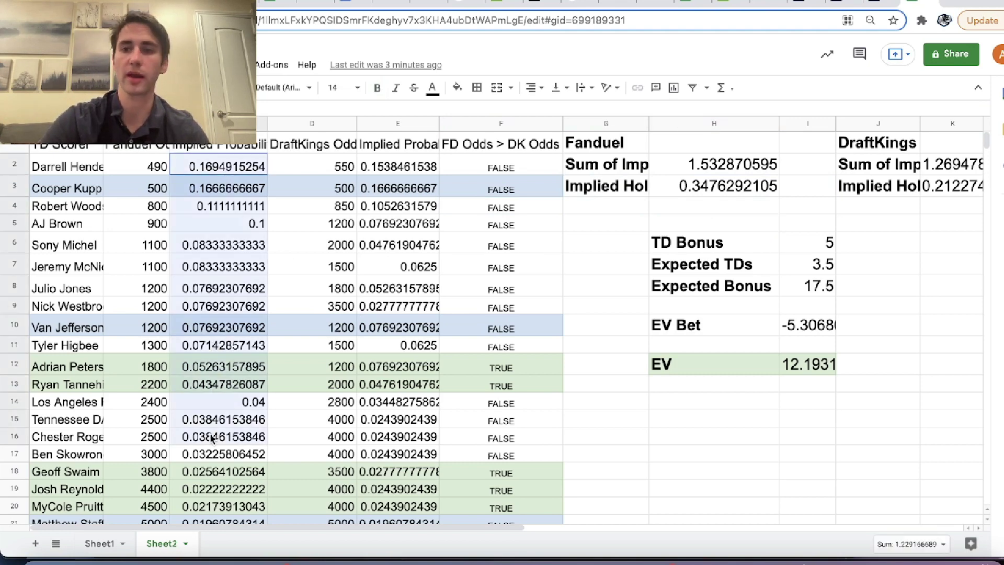
pyautogui.click(723, 229)
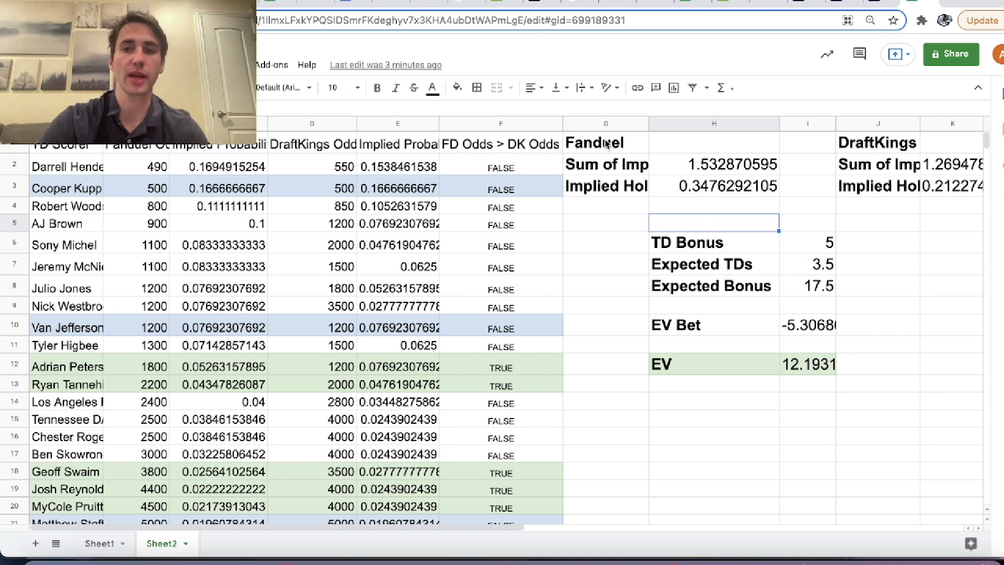
pyautogui.moveTo(606, 143); pyautogui.dragTo(727, 204)
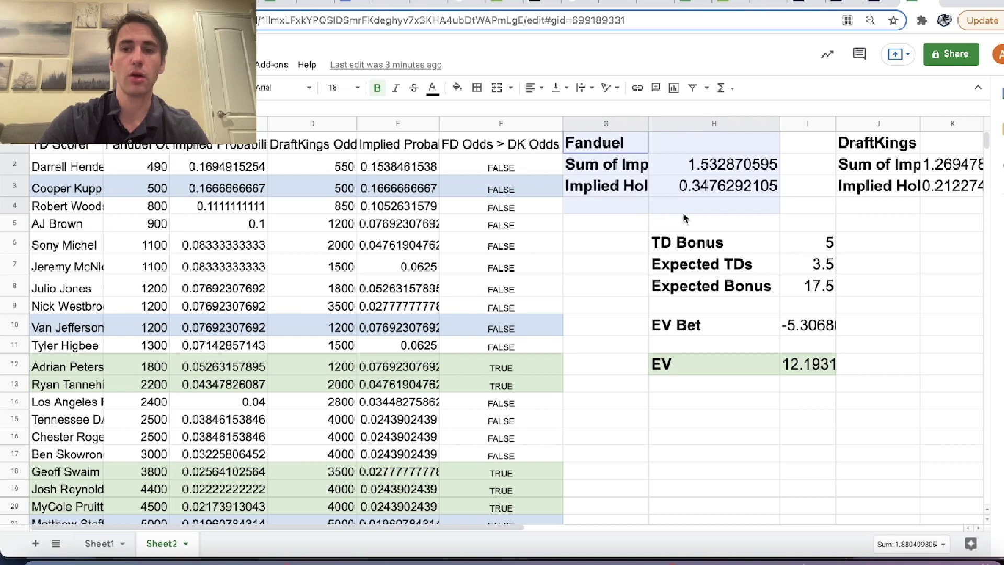
pyautogui.click(730, 204)
pyautogui.click(815, 249)
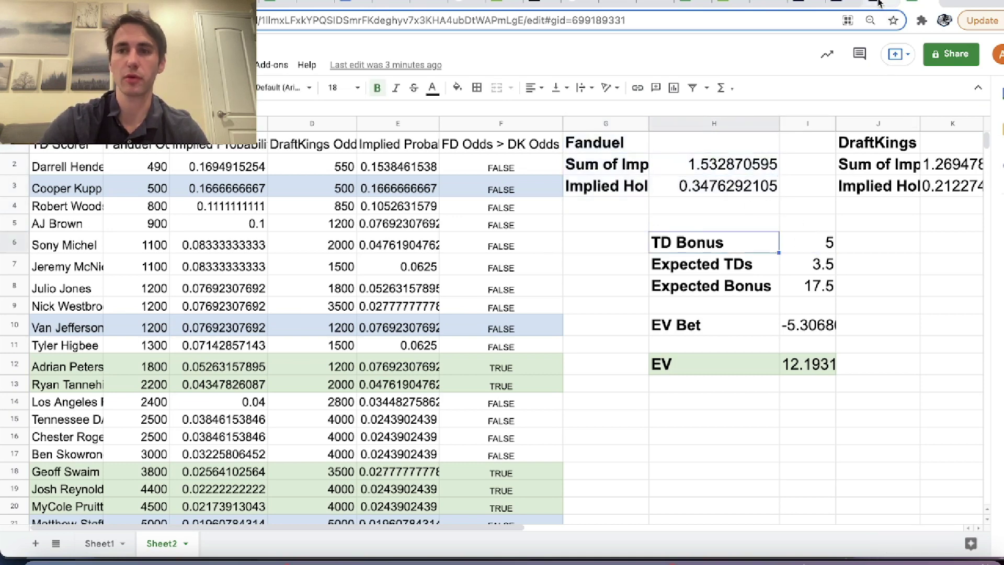
# Step: Switch to FanDuel's Titans @ Rams scoring markets and check the home team's over and under 3.5 total touchdowns odds
pyautogui.click(842, 3)
pyautogui.click(628, 416)
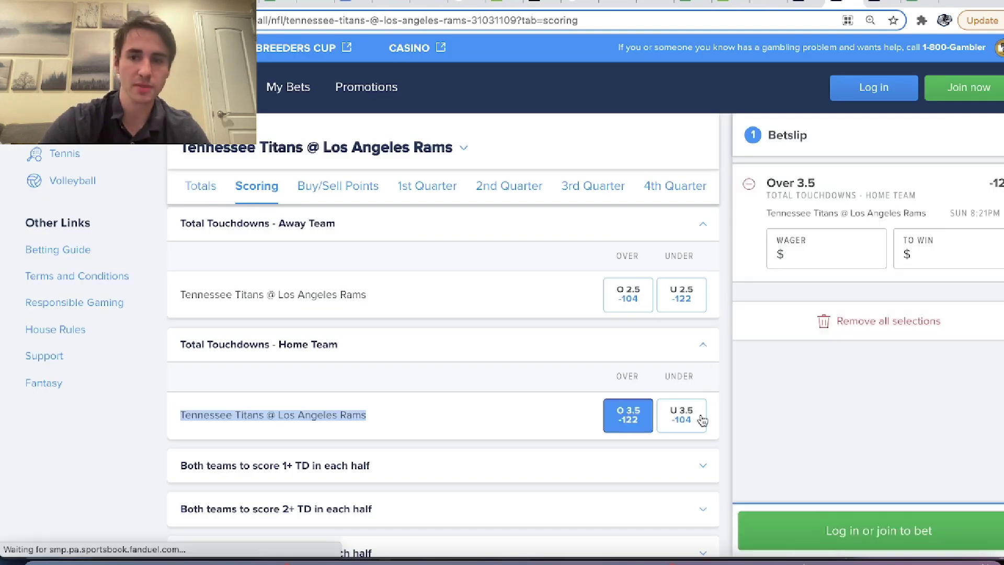
pyautogui.click(689, 424)
pyautogui.click(648, 420)
pyautogui.click(678, 419)
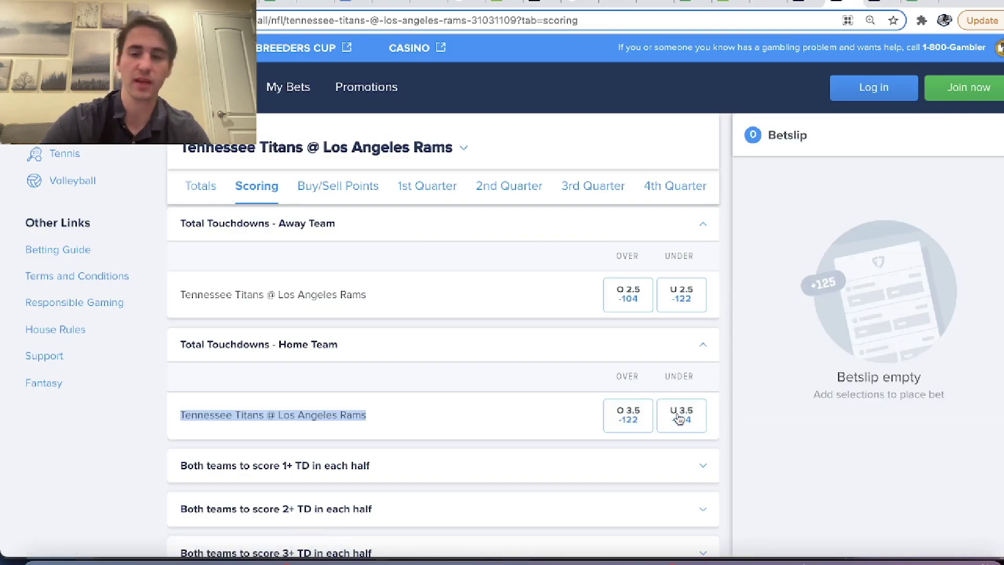
pyautogui.click(648, 419)
pyautogui.click(674, 418)
pyautogui.click(646, 418)
pyautogui.click(673, 418)
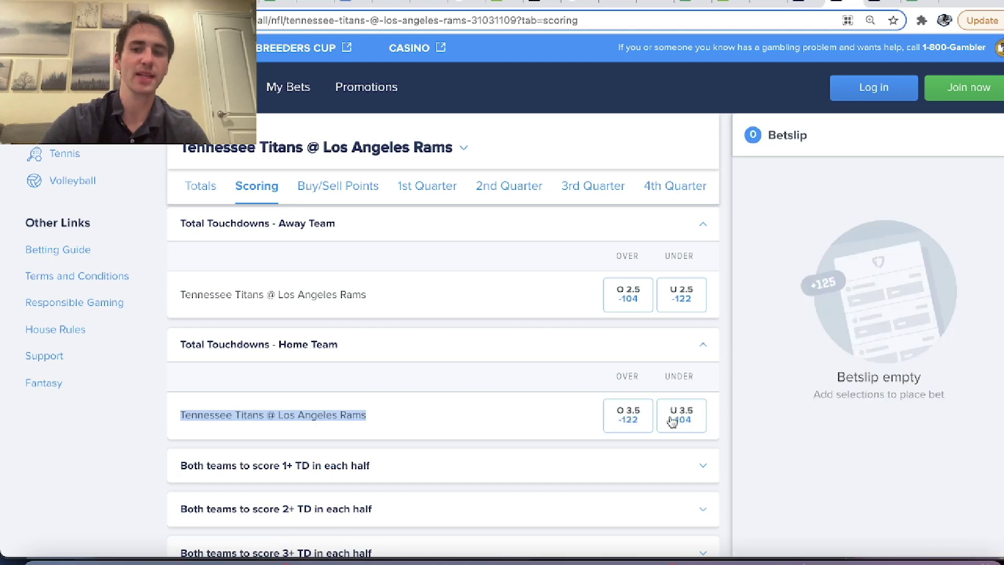
# Step: Return to the EV spreadsheet and change the EV Bet formula to 25 times the negative of FanDuel's Implied Hold (=25*-H3)
pyautogui.click(926, 5)
pyautogui.click(815, 285)
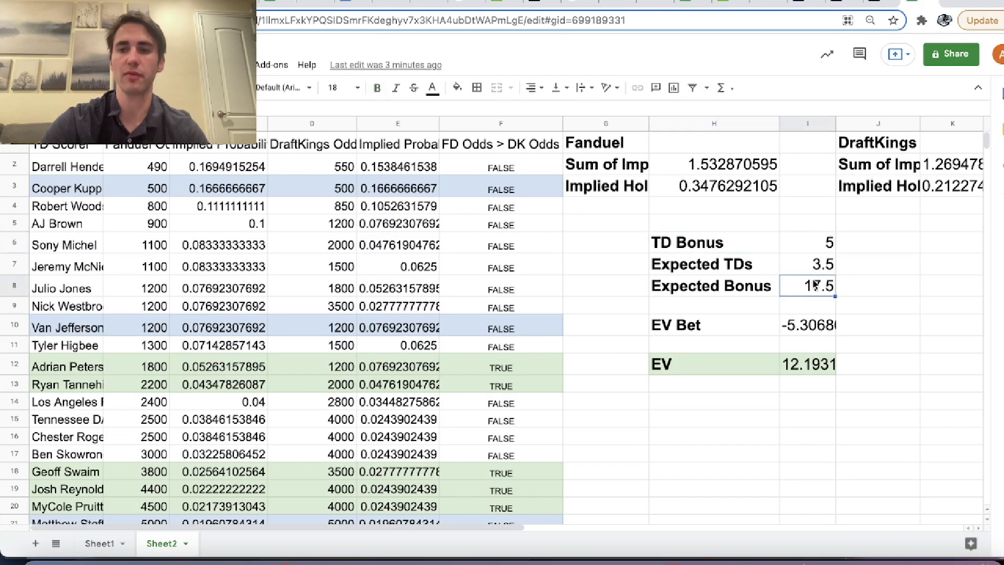
pyautogui.press('Down')
pyautogui.press('Down')
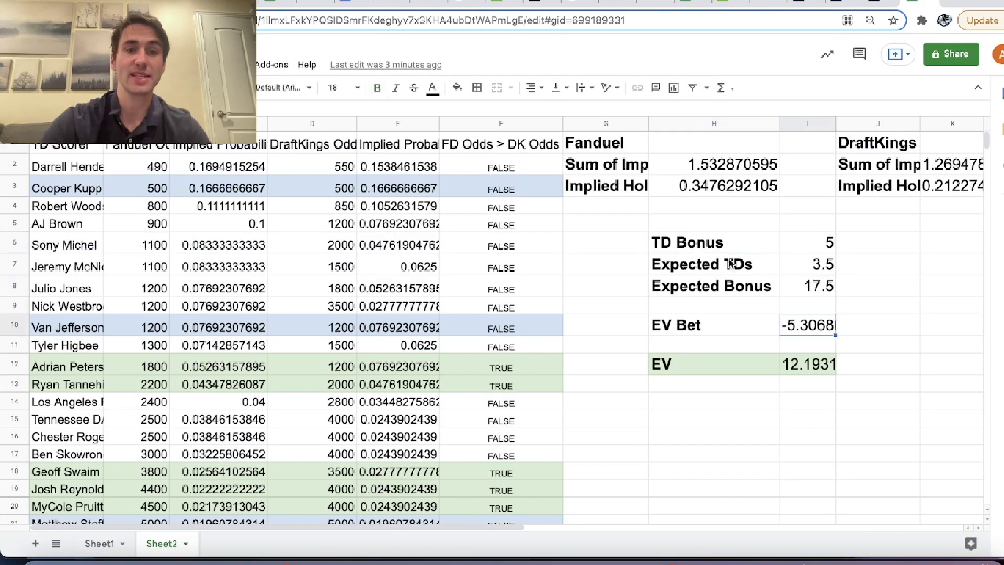
pyautogui.press('Return')
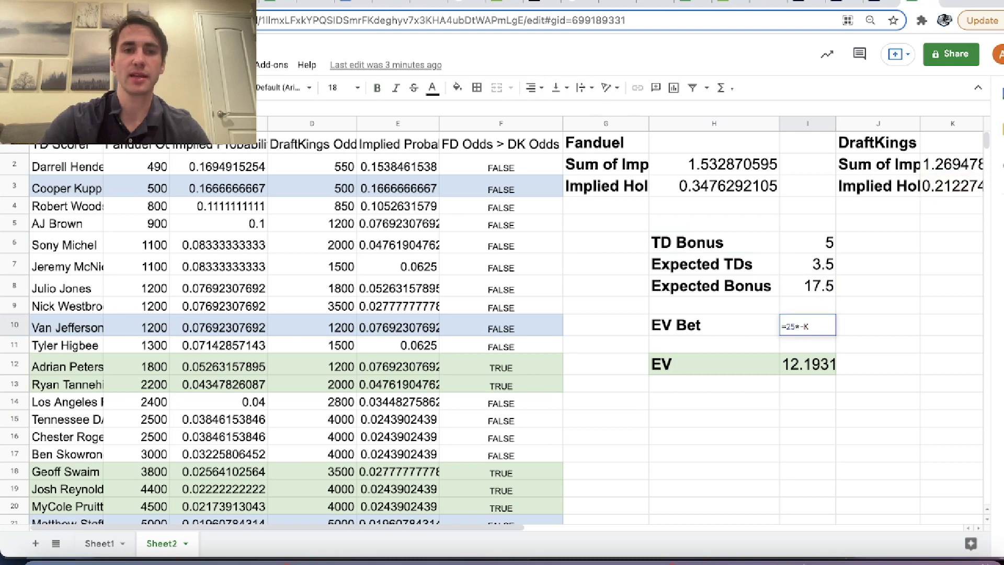
pyautogui.press('BackSpace')
pyautogui.click(686, 194)
pyautogui.press('Return')
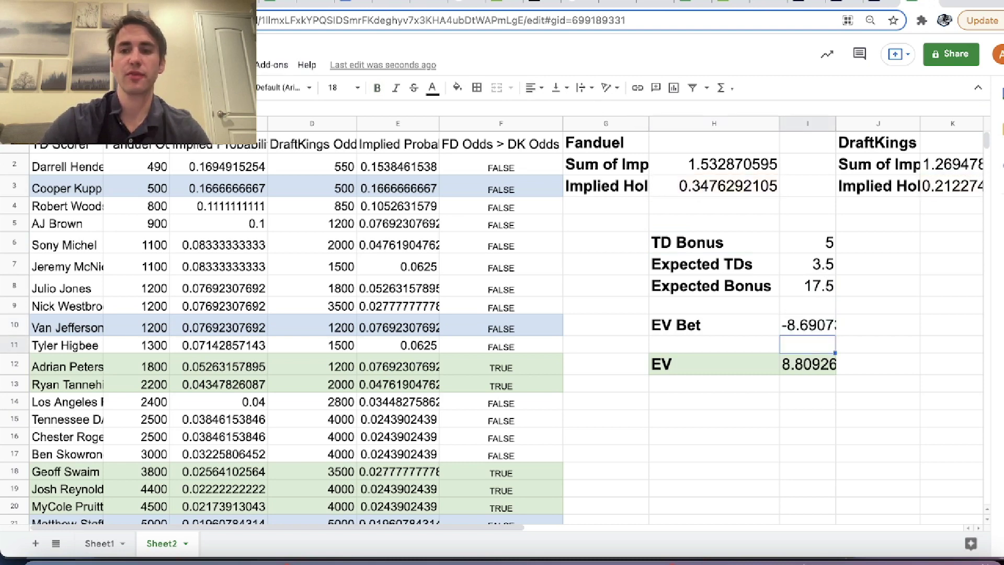
# Step: Review the EV Bet cell and its formula against FanDuel's Implied Hold and the Expected Bonus, leaving the formula unedited
pyautogui.click(807, 325)
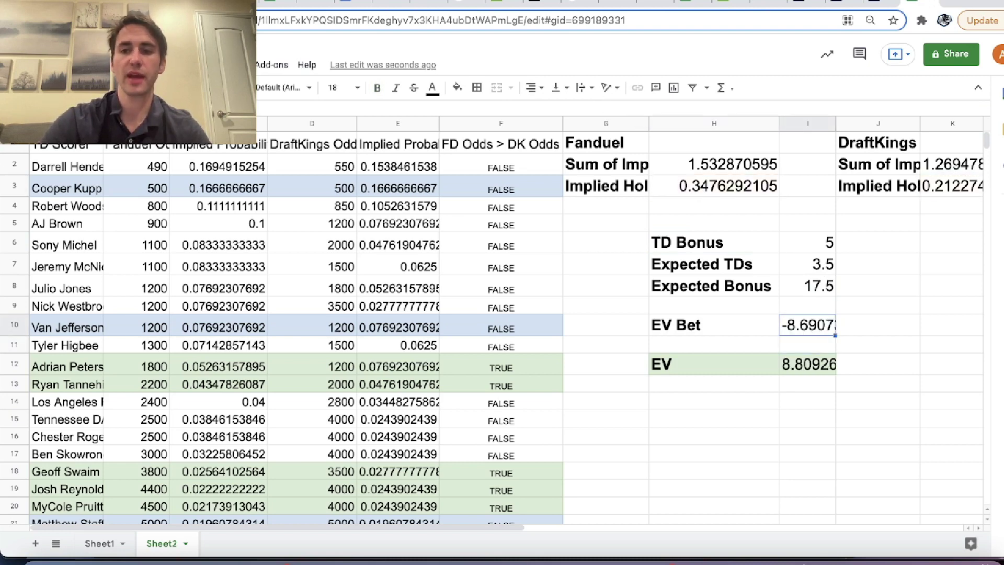
pyautogui.click(702, 187)
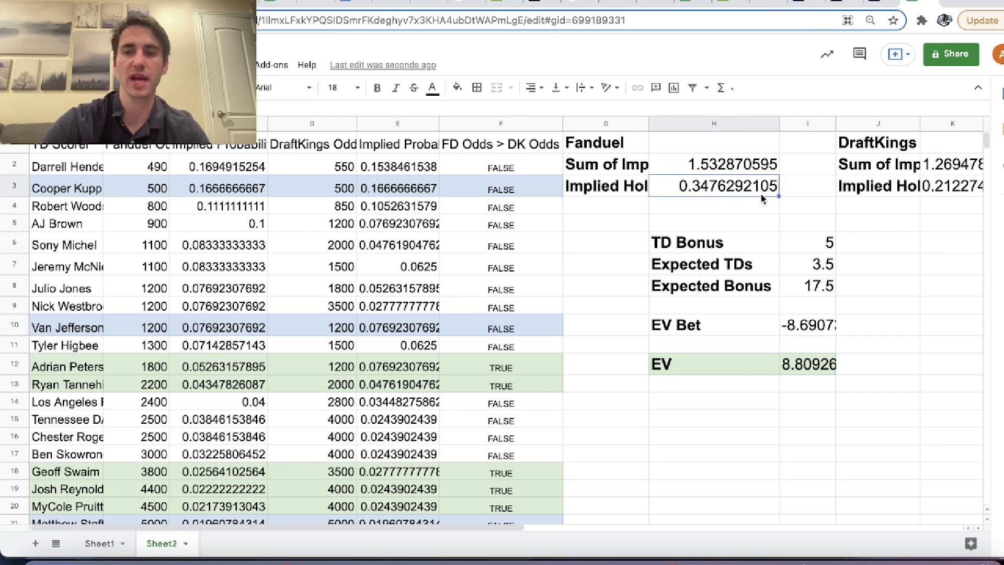
pyautogui.click(814, 325)
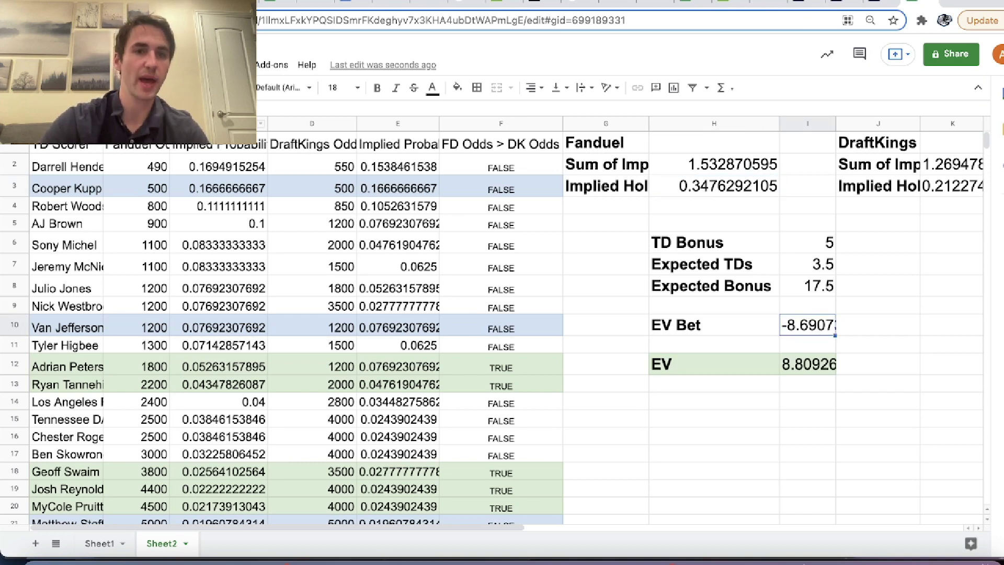
pyautogui.press('Return')
pyautogui.press('Escape')
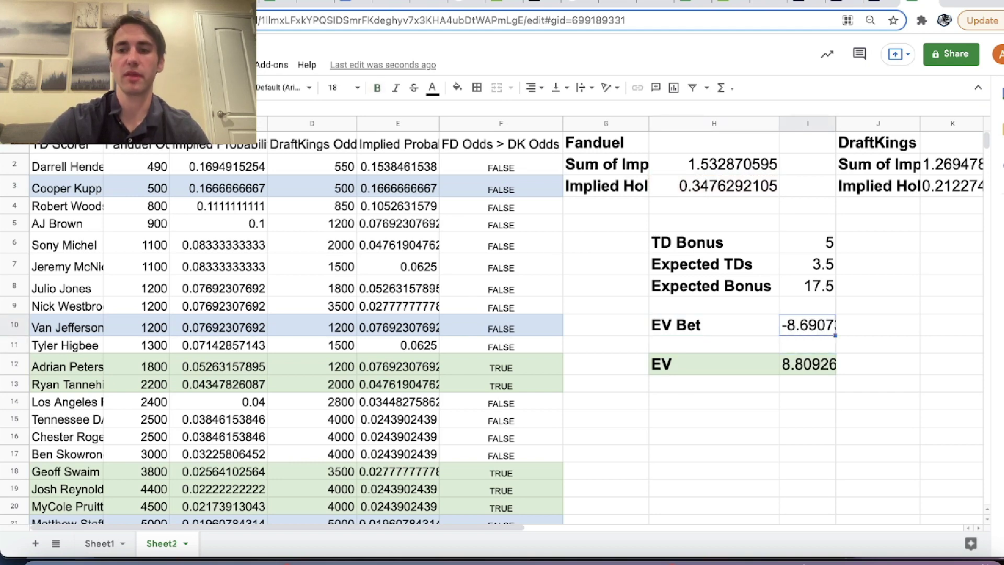
pyautogui.press('Up')
pyautogui.press('Up')
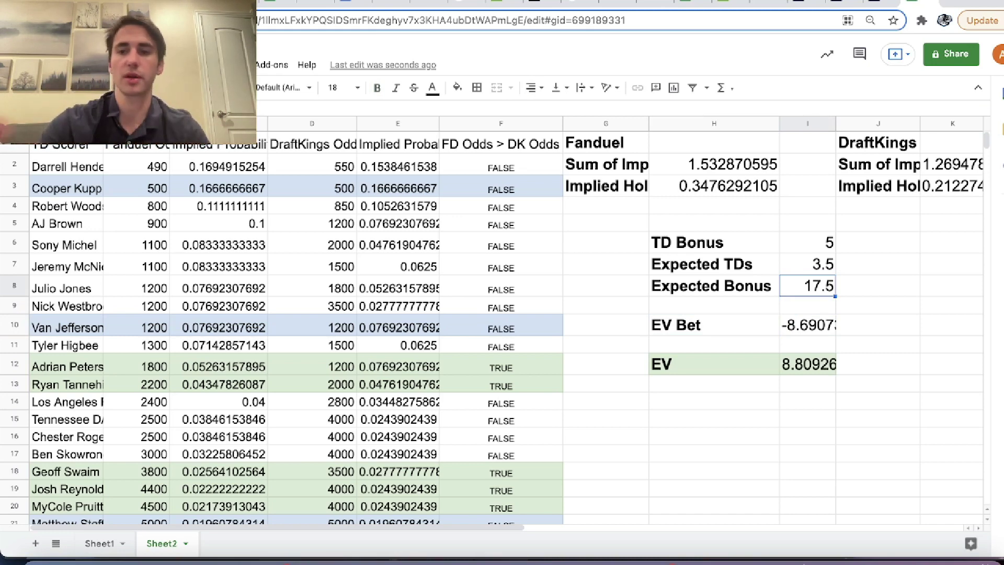
pyautogui.click(807, 304)
pyautogui.click(807, 324)
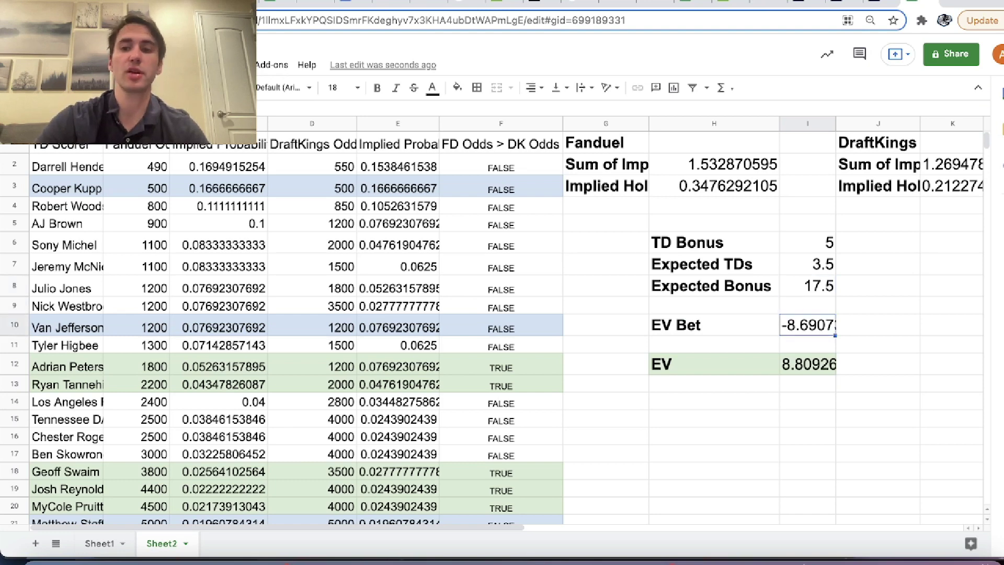
# Step: Review the Expected Bonus, the EV Bet and the overall EV in the promotion's calculation block
pyautogui.click(807, 305)
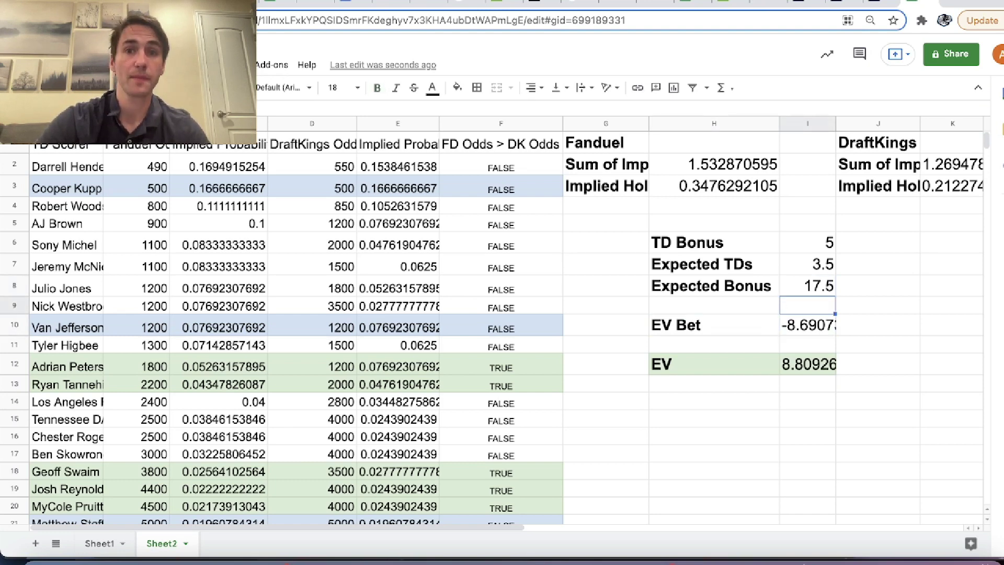
pyautogui.click(807, 286)
pyautogui.press('Left')
pyautogui.press('Left')
pyautogui.press('Down')
pyautogui.press('Down')
pyautogui.press('Down')
pyautogui.press('Down')
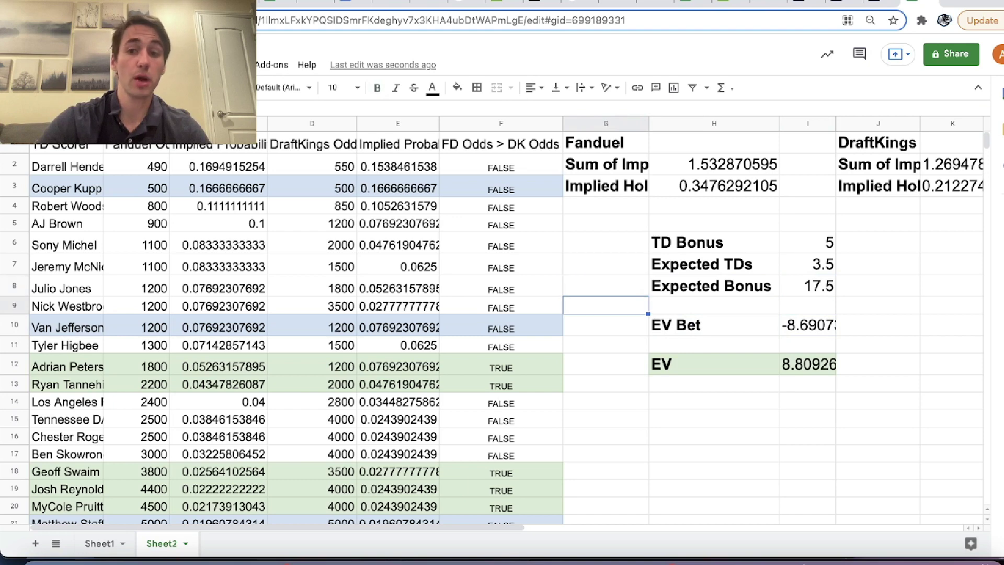
pyautogui.press('Right')
pyautogui.click(808, 364)
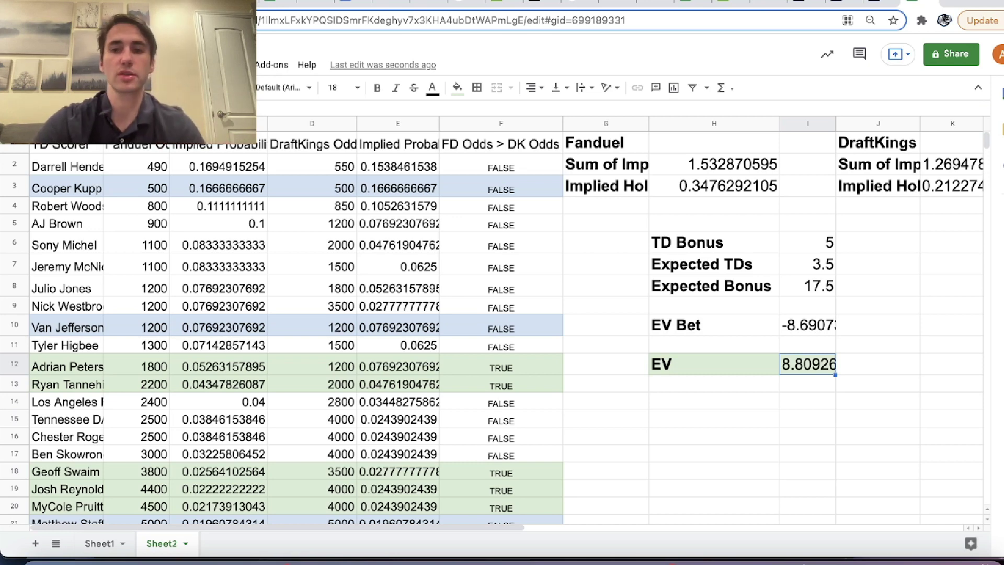
# Step: Trace the overall EV cell back through the bonus and bet rows that feed it
pyautogui.press('Up')
pyautogui.press('Up')
pyautogui.press('Up')
pyautogui.press('Up')
pyautogui.press('Down')
pyautogui.press('Down')
pyautogui.press('Down')
pyautogui.press('Down')
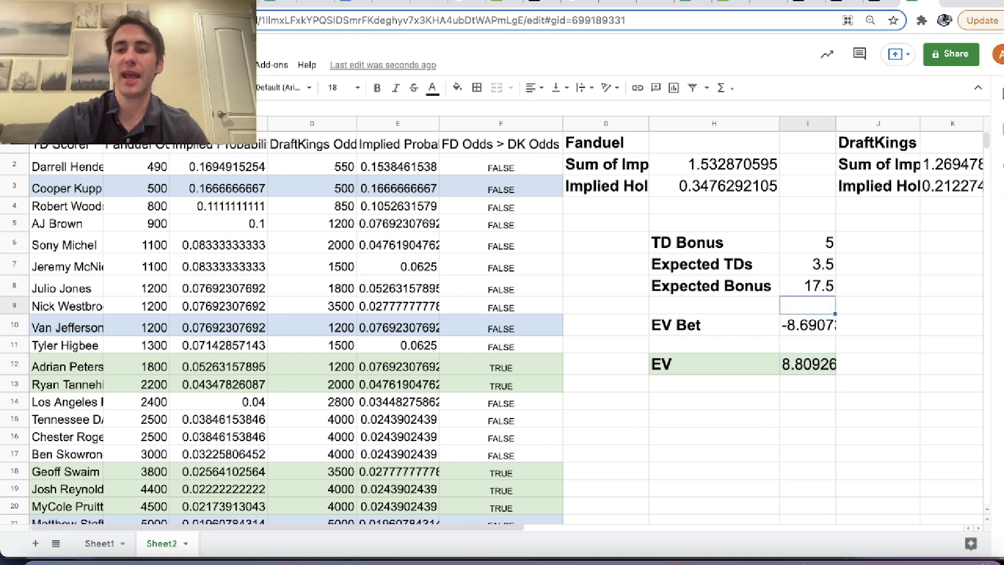
pyautogui.press('Left')
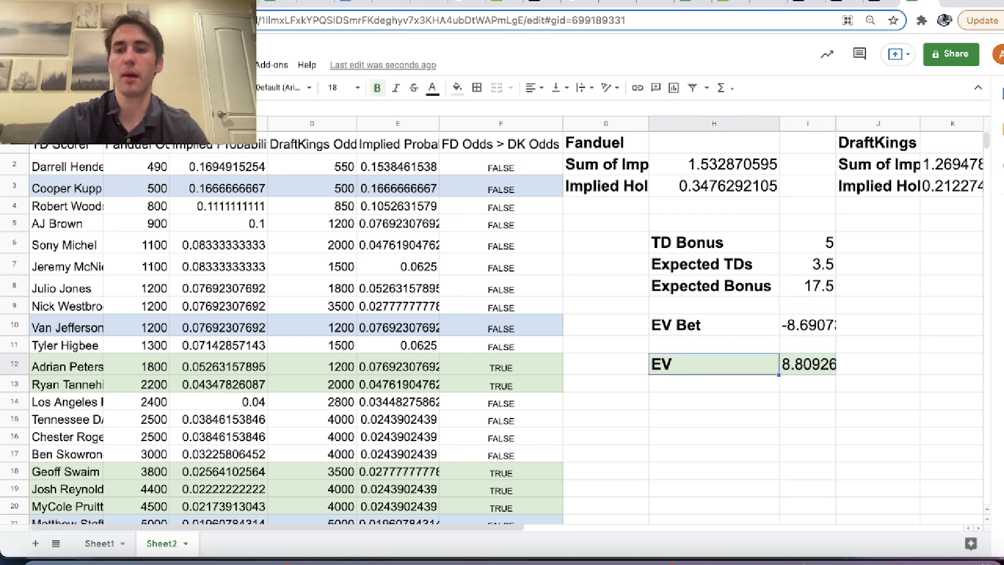
pyautogui.press('Right')
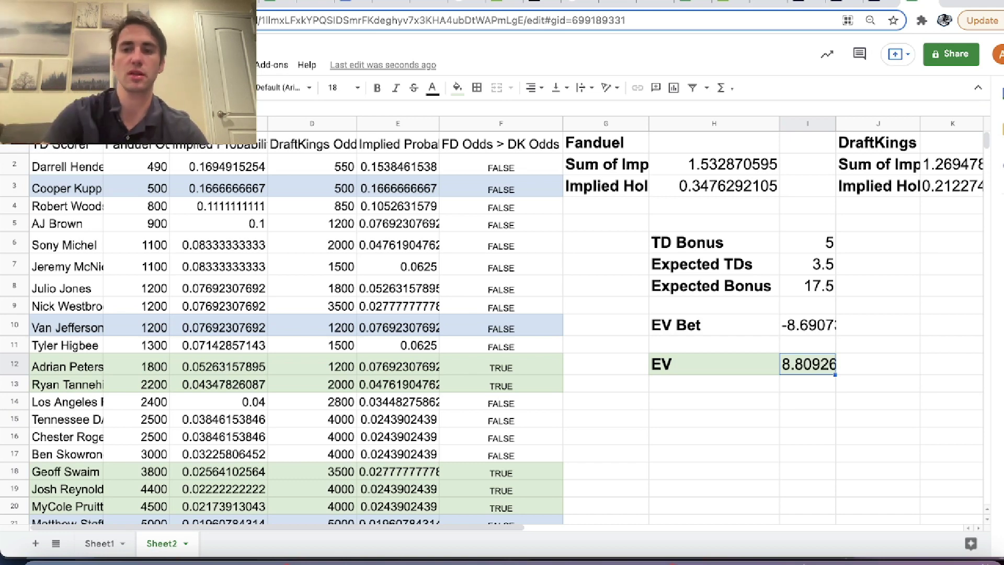
# Step: Go to the scorer table and compare Cooper Kupp's FanDuel odds with his DraftKings odds
pyautogui.press('Up')
pyautogui.press('Up')
pyautogui.press('Up')
pyautogui.press('Left')
pyautogui.press('Left')
pyautogui.press('Left')
pyautogui.press('Left')
pyautogui.press('Left')
pyautogui.press('Left')
pyautogui.press('Left')
pyautogui.press('Left')
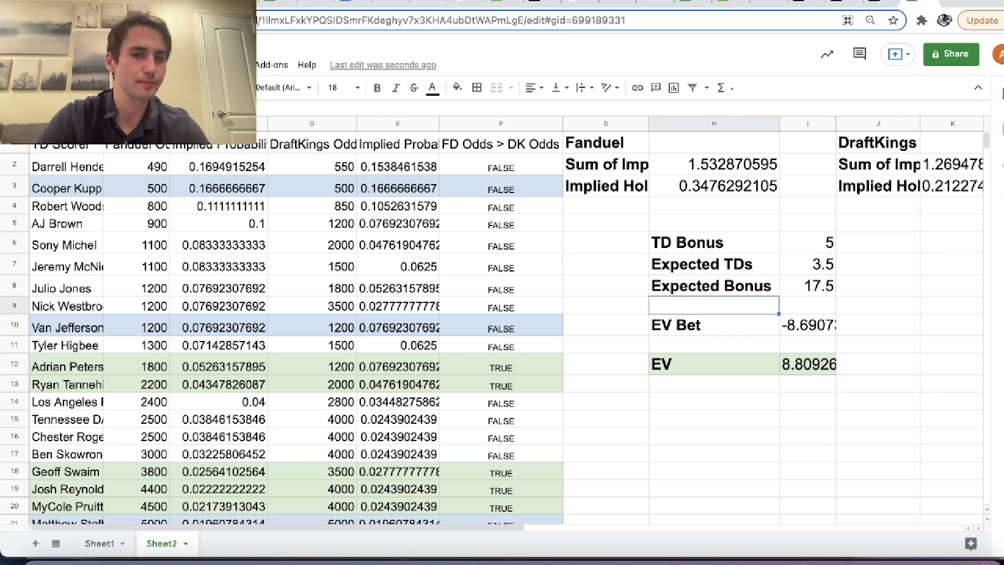
pyautogui.press('Up')
pyautogui.press('Up')
pyautogui.press('Up')
pyautogui.press('Up')
pyautogui.press('Up')
pyautogui.press('Up')
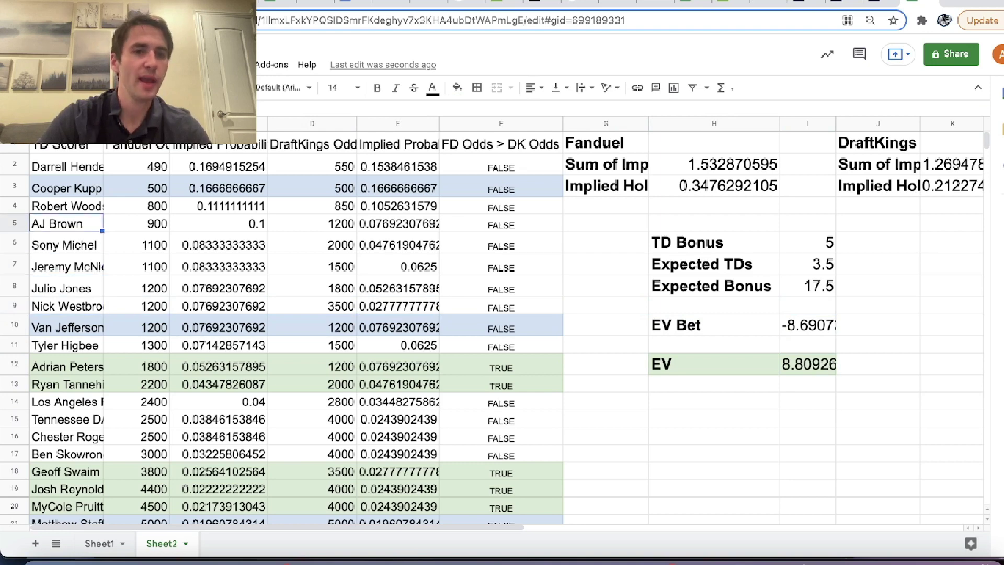
pyautogui.press('Right')
pyautogui.press('Right')
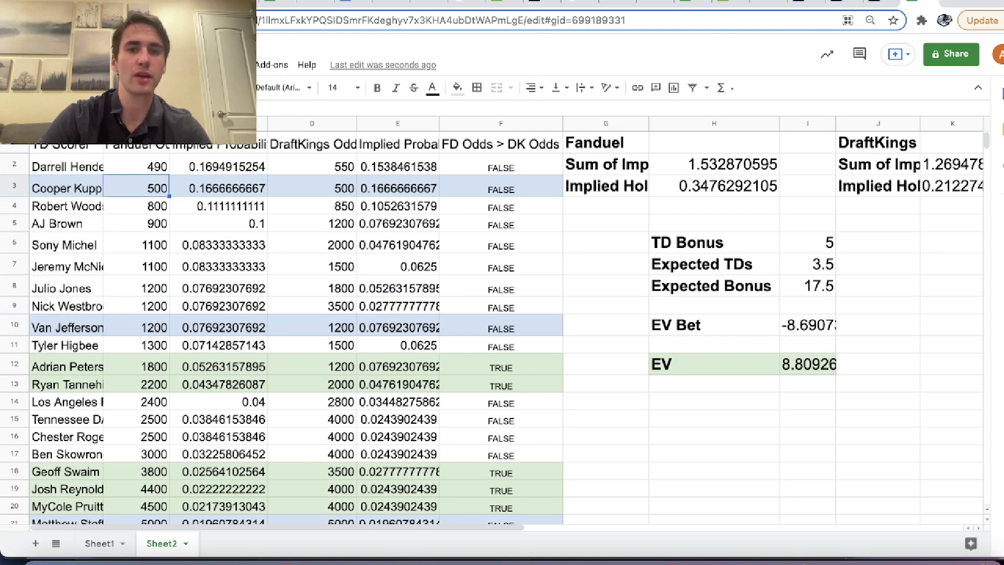
pyautogui.press('Right')
pyautogui.press('Right')
pyautogui.press('Left')
pyautogui.press('Left')
pyautogui.press('Left')
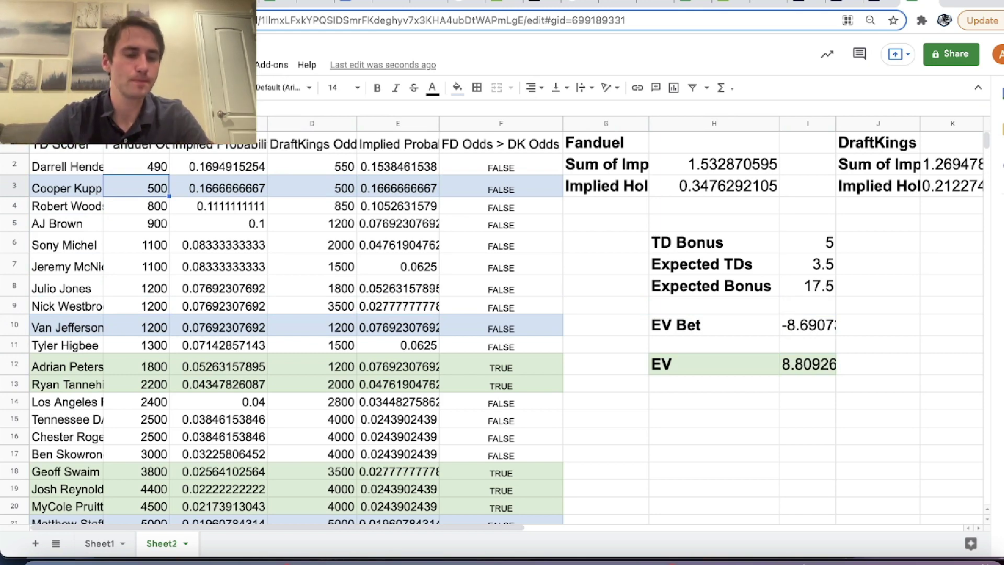
# Step: Check Adrian Peterson's first touchdown odds in the spreadsheet, on FanDuel and on DraftKings, and view FanDuel's First TD Bonus promotion
pyautogui.moveTo(70, 361); pyautogui.dragTo(380, 393)
pyautogui.click(134, 372)
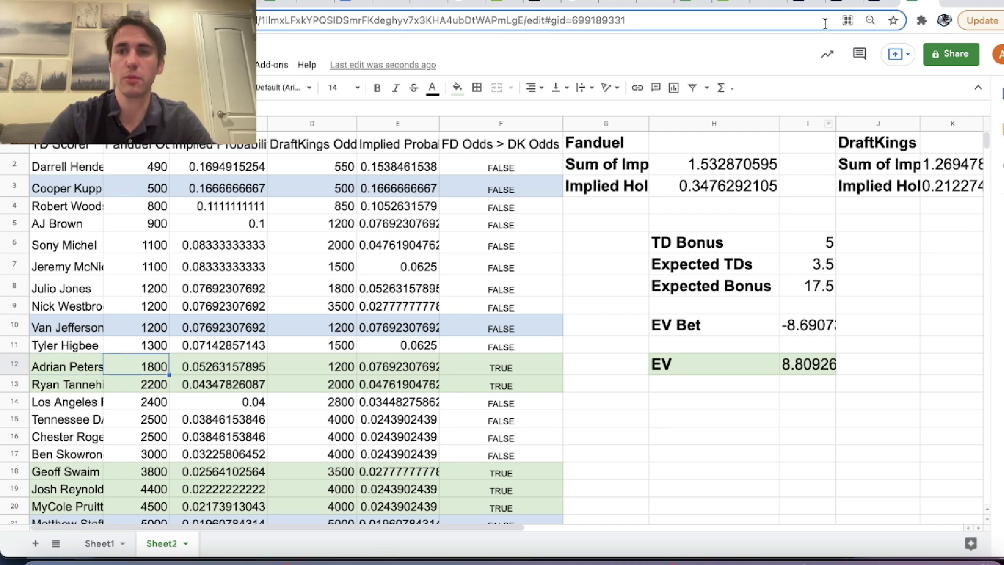
pyautogui.click(840, 5)
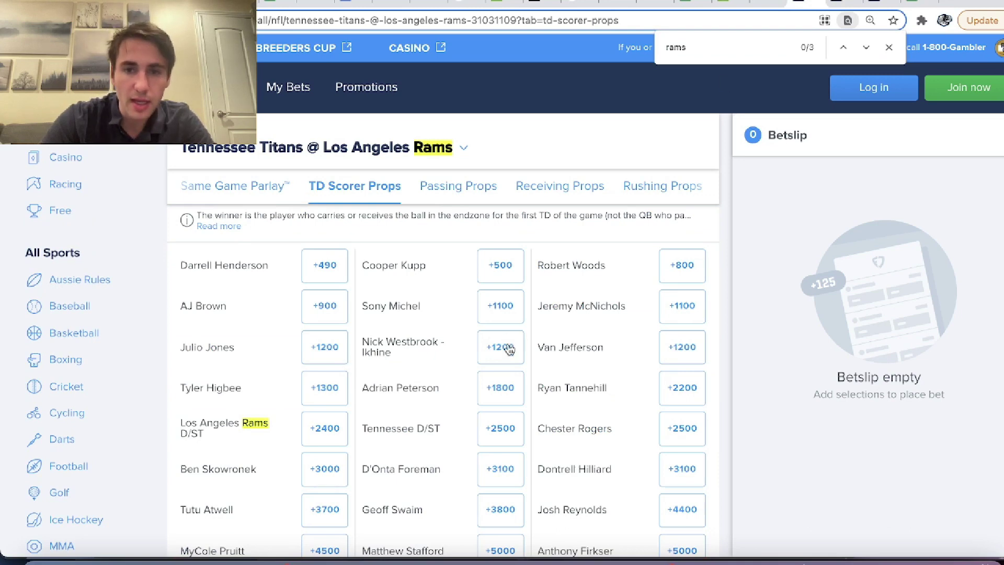
pyautogui.click(506, 390)
pyautogui.click(730, 3)
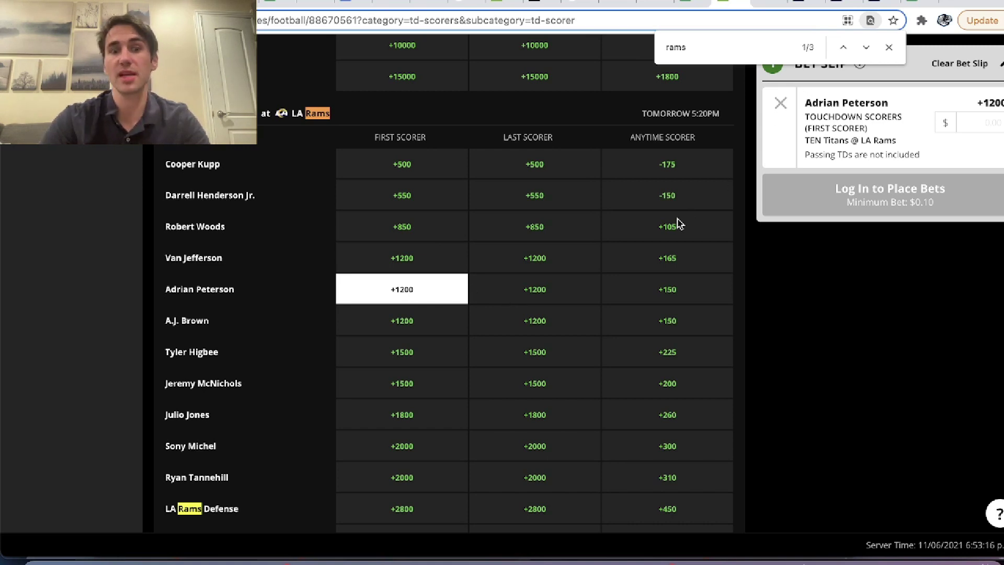
pyautogui.click(887, 2)
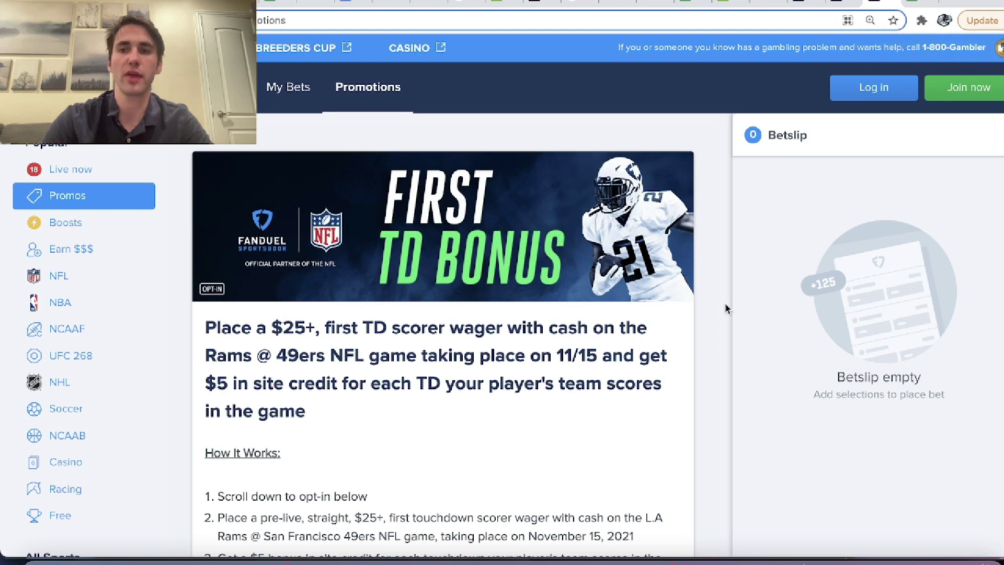
# Step: Return to the EV spreadsheet and examine the green rows where FanDuel's odds beat DraftKings', from Adrian Peterson to Josh Reynolds
pyautogui.click(919, 4)
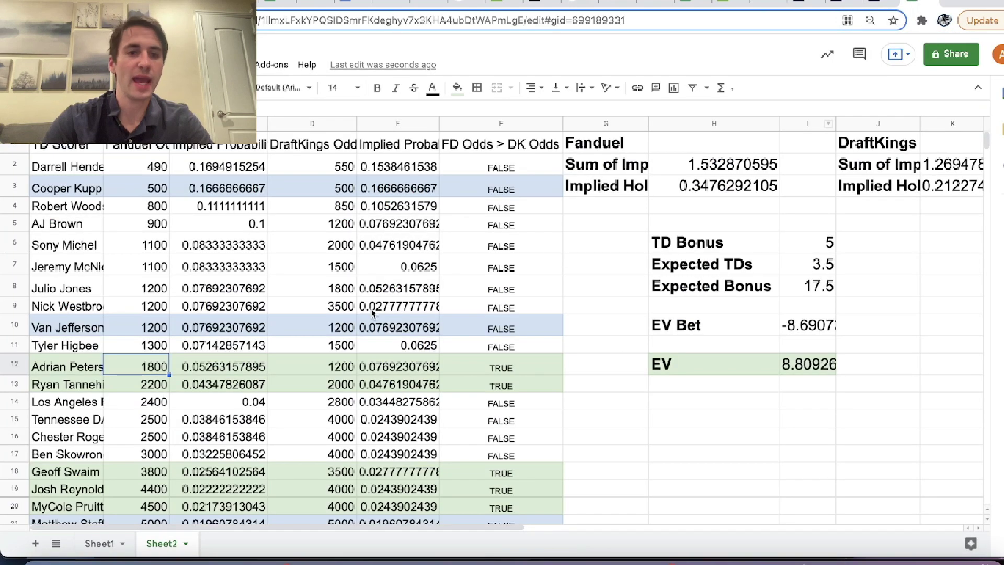
pyautogui.click(280, 349)
pyautogui.moveTo(69, 372); pyautogui.dragTo(443, 376)
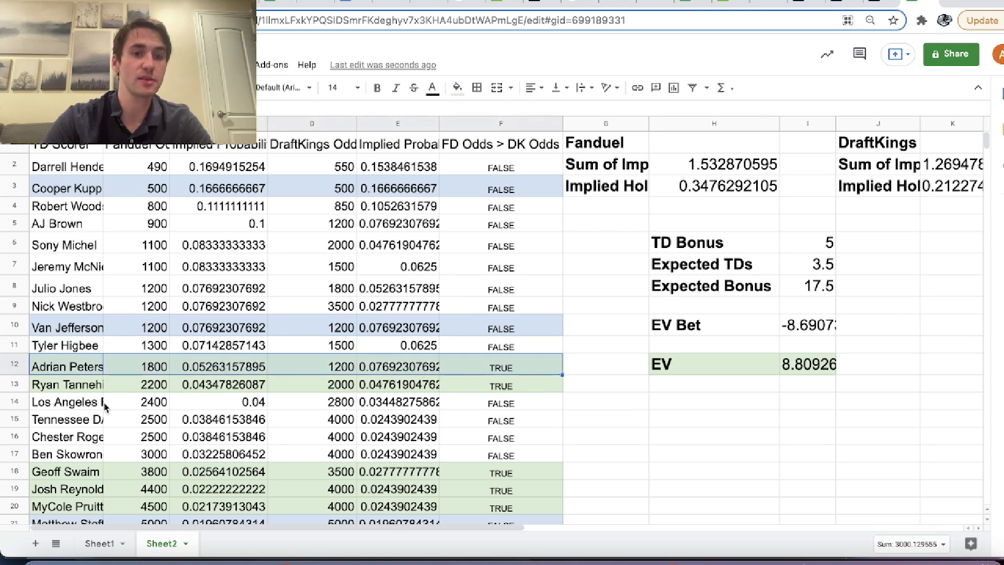
pyautogui.moveTo(67, 391); pyautogui.dragTo(367, 369)
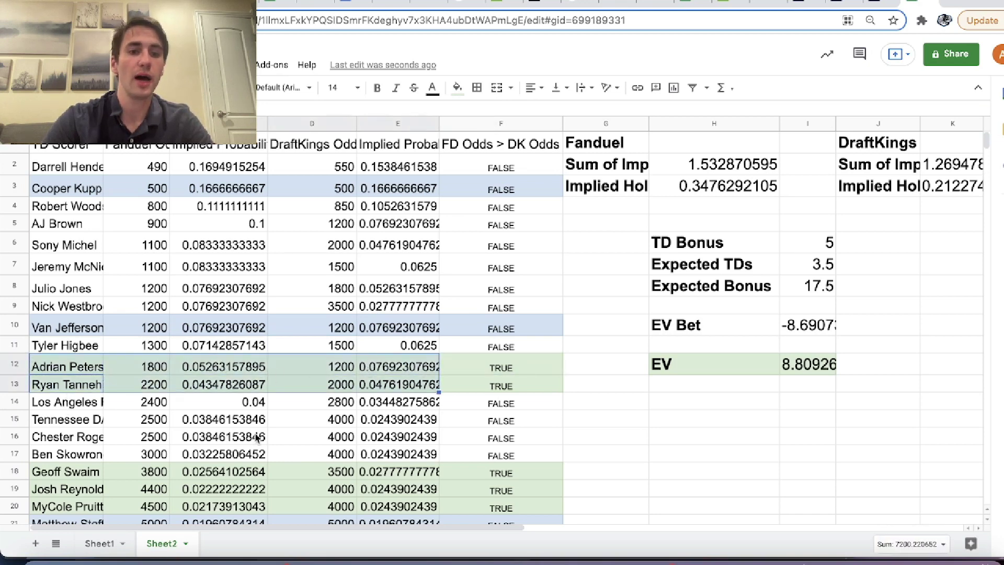
pyautogui.scroll(-3, 368, 369)
pyautogui.moveTo(66, 374); pyautogui.dragTo(208, 393)
pyautogui.scroll(3, 208, 393)
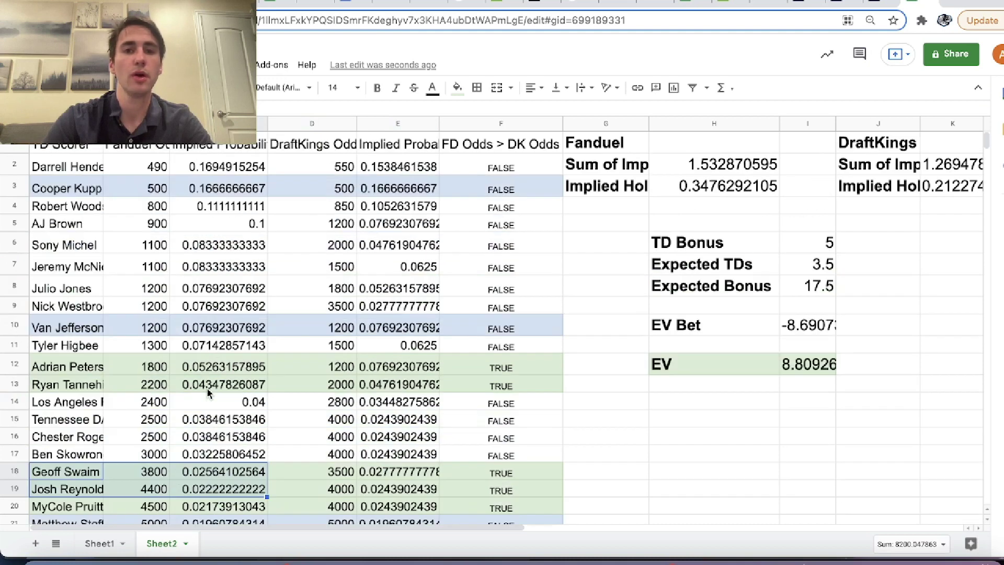
pyautogui.moveTo(80, 366); pyautogui.dragTo(327, 475)
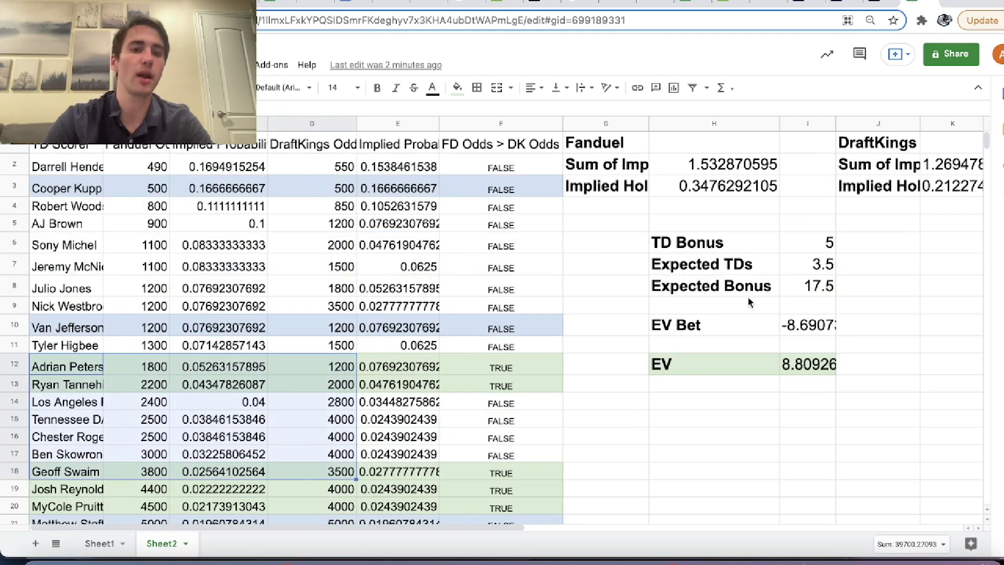
# Step: Review the TD Bonus and Expected TDs inputs of the bonus calculation
pyautogui.click(829, 243)
pyautogui.press('Down')
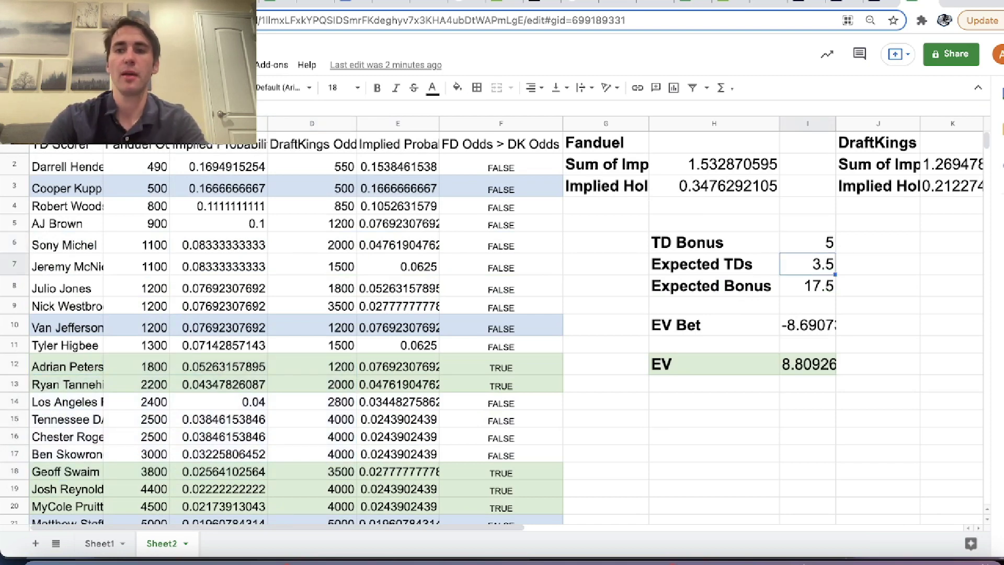
pyautogui.hotkey('ctrl', 'shift', 'Tab')
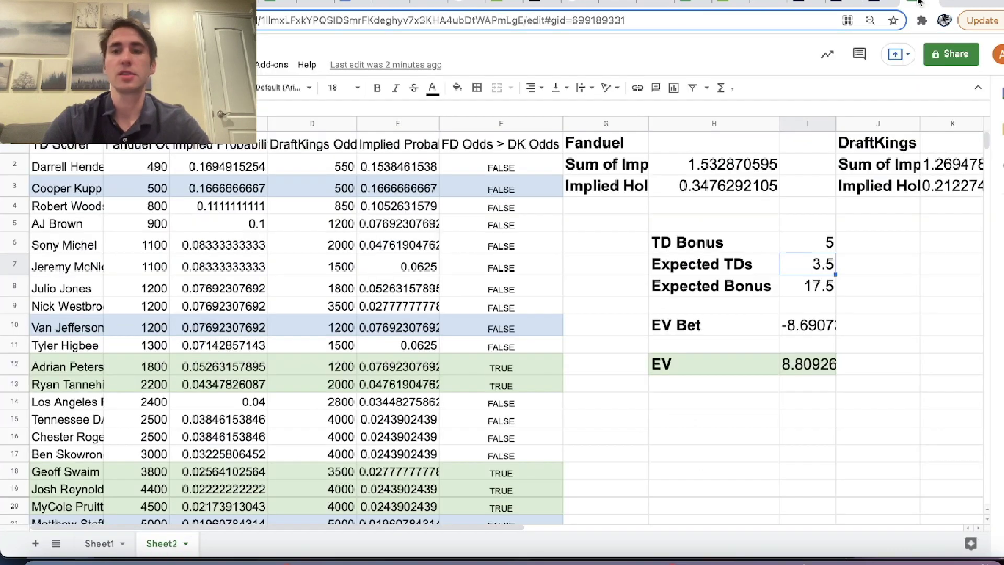
pyautogui.hotkey('ctrl', 'Tab')
# Step: Compare the FanDuel and DraftKings odds in the blue rows for Cooper Kupp and Van Jefferson
pyautogui.click(365, 305)
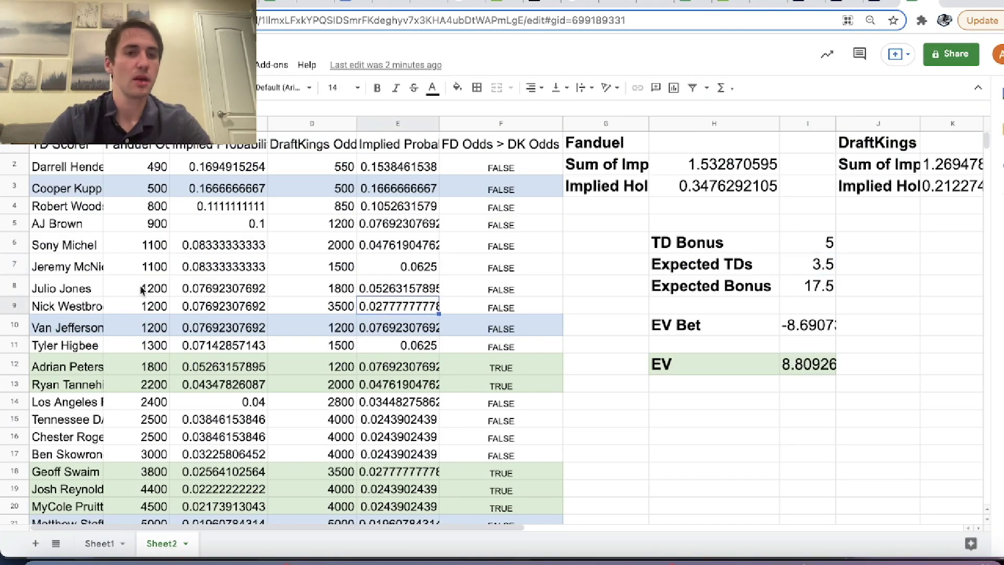
pyautogui.moveTo(61, 189); pyautogui.dragTo(334, 191)
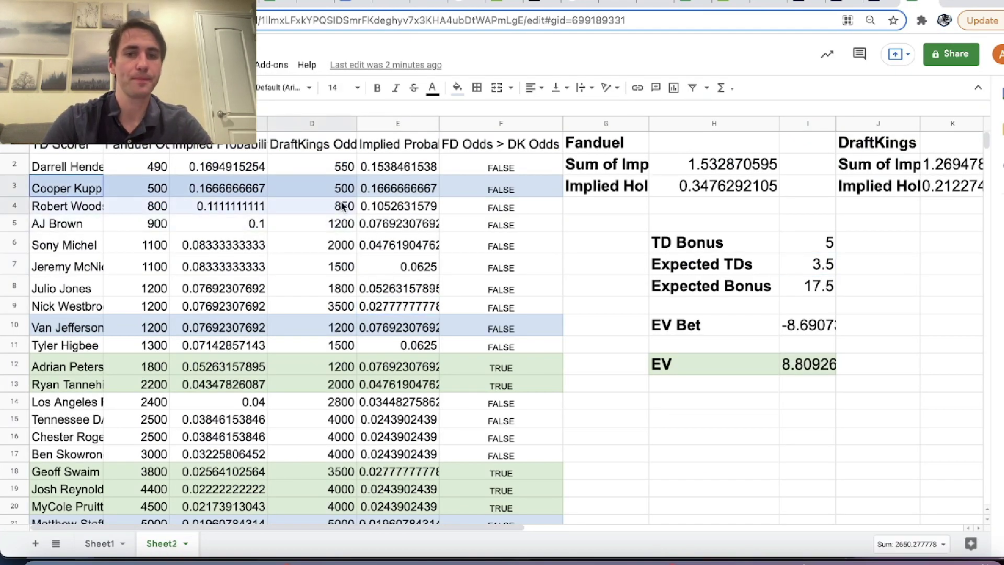
pyautogui.click(141, 184)
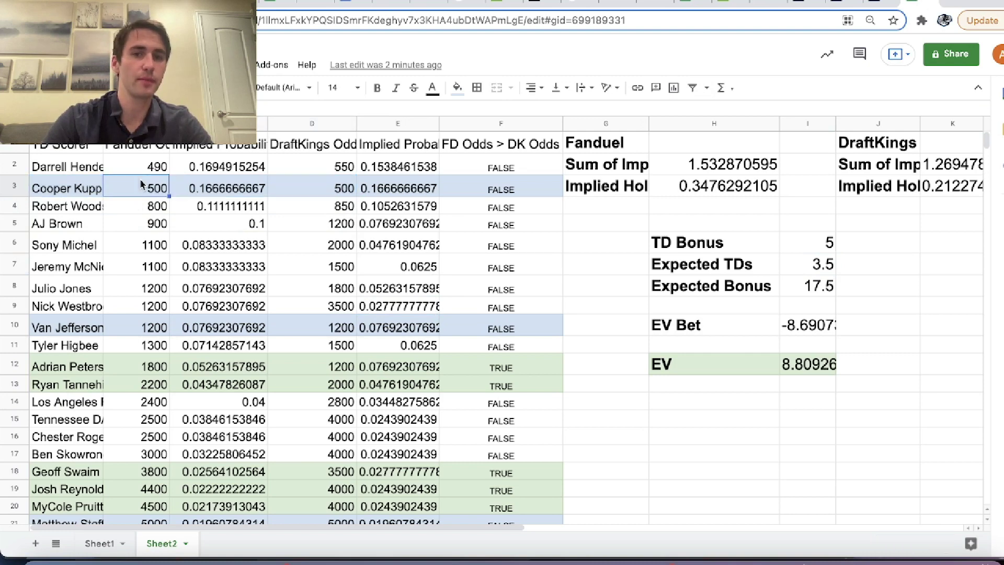
pyautogui.click(349, 190)
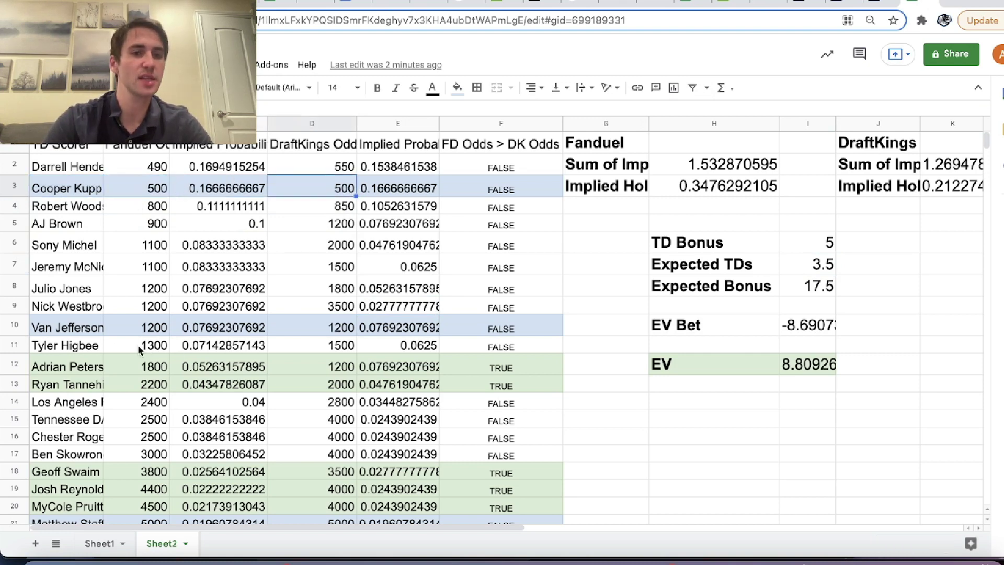
pyautogui.moveTo(94, 320); pyautogui.dragTo(132, 324)
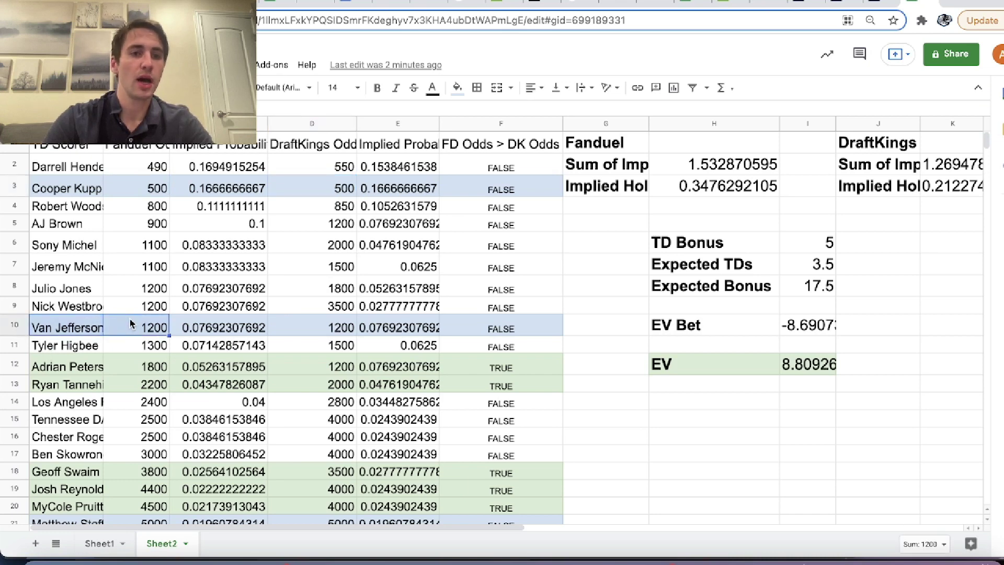
pyautogui.click(145, 327)
pyautogui.click(335, 324)
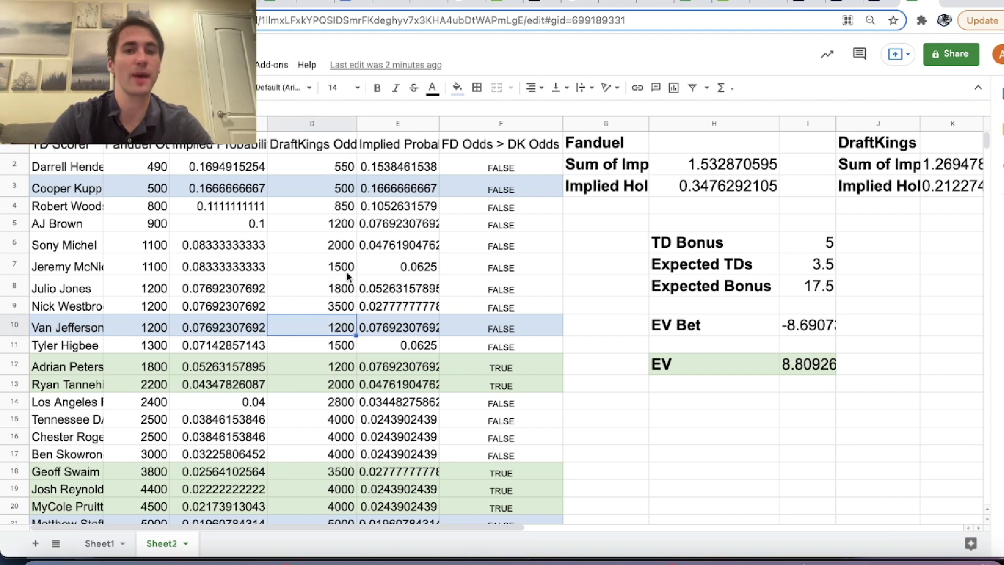
# Step: Compare DraftKings' Implied Hold with FanDuel's Implied Hold
pyautogui.click(967, 191)
pyautogui.press('Left')
pyautogui.press('Left')
pyautogui.press('Left')
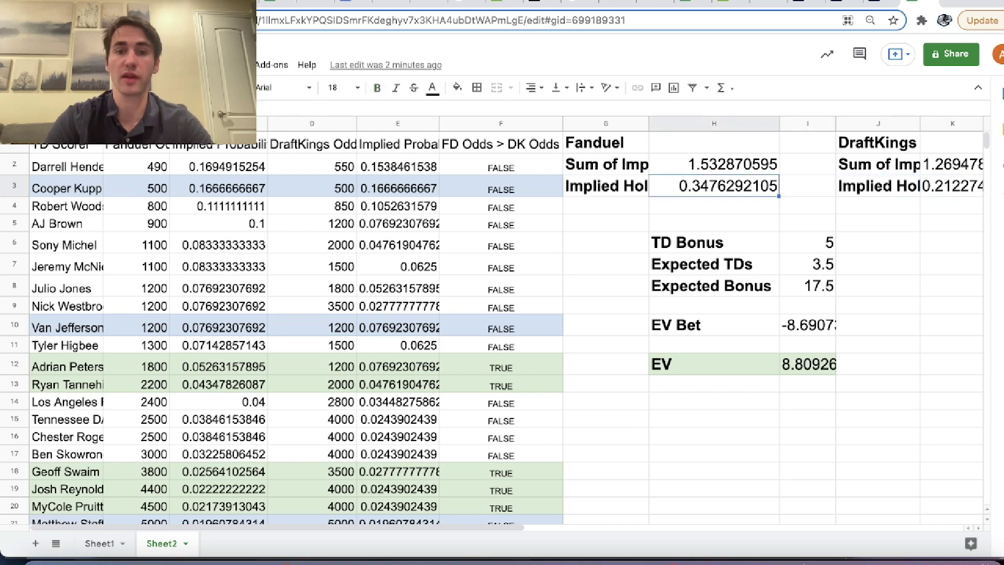
# Step: Compare Nick Westbrook's FanDuel odds with his DraftKings odds in the scorer table
pyautogui.press('Down')
pyautogui.press('Down')
pyautogui.press('Down')
pyautogui.press('Left')
pyautogui.press('Left')
pyautogui.press('Left')
pyautogui.press('Left')
pyautogui.press('Left')
pyautogui.press('Left')
pyautogui.press('Left')
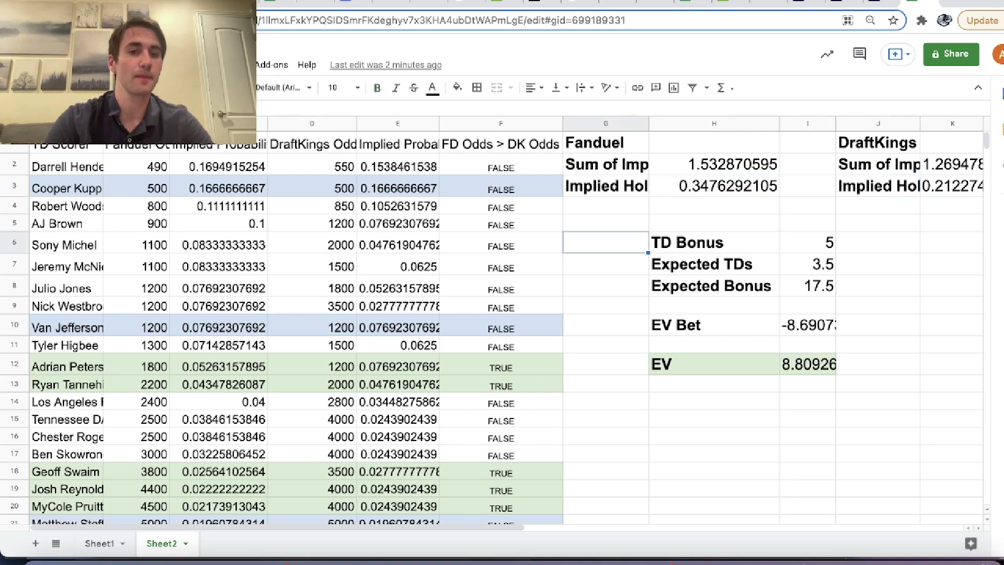
pyautogui.press('Down')
pyautogui.press('Down')
pyautogui.press('Down')
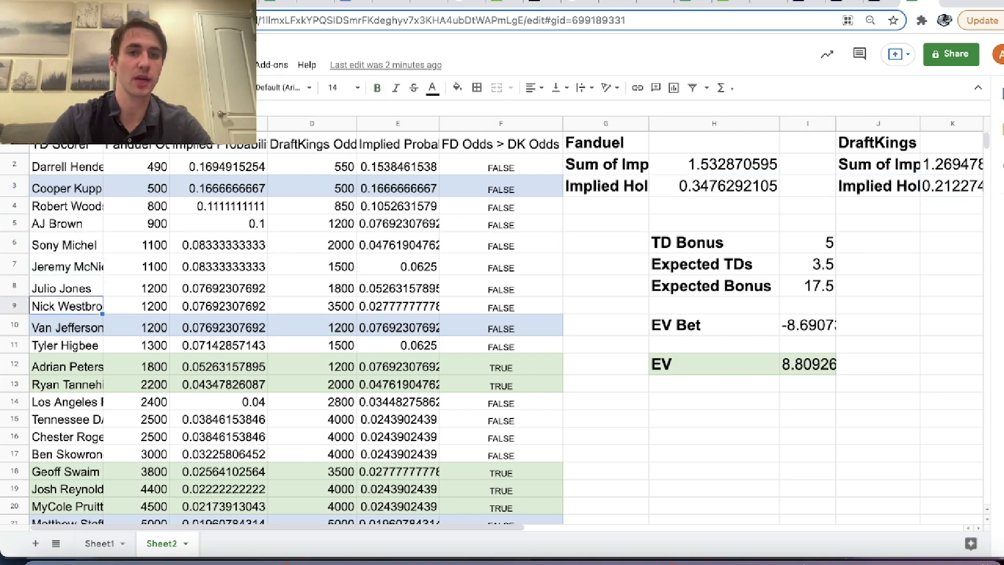
pyautogui.click(136, 305)
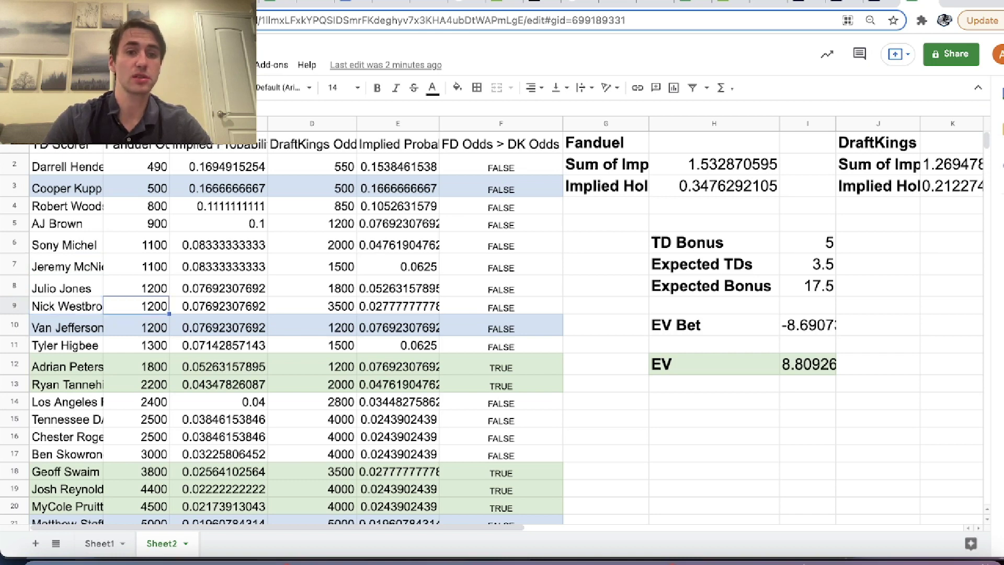
pyautogui.press('Right')
pyautogui.press('Right')
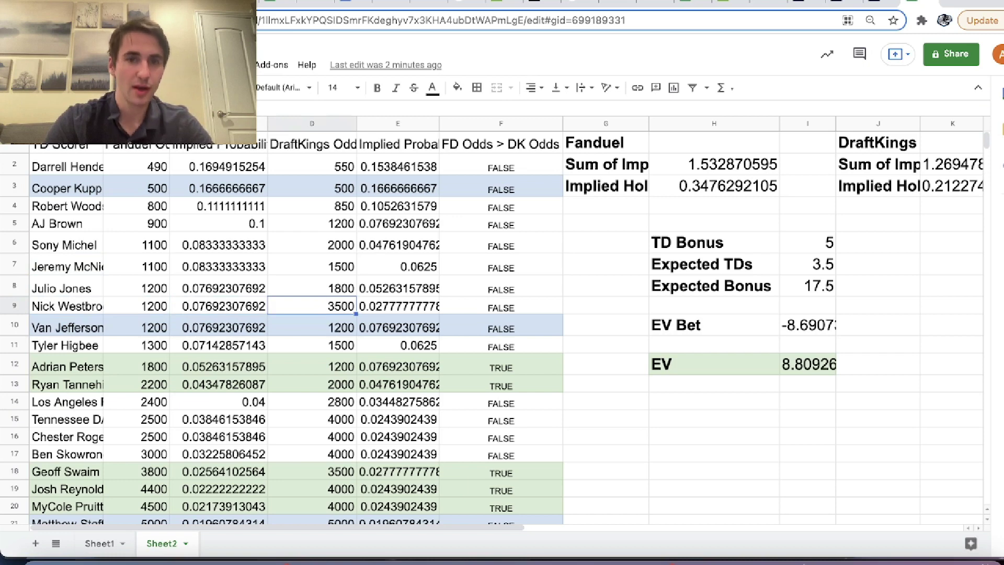
# Step: Check Sony Michel's FanDuel odds and read across AJ Brown's row to the DraftKings implied probability
pyautogui.press('Up')
pyautogui.press('Up')
pyautogui.press('Up')
pyautogui.press('Left')
pyautogui.press('Left')
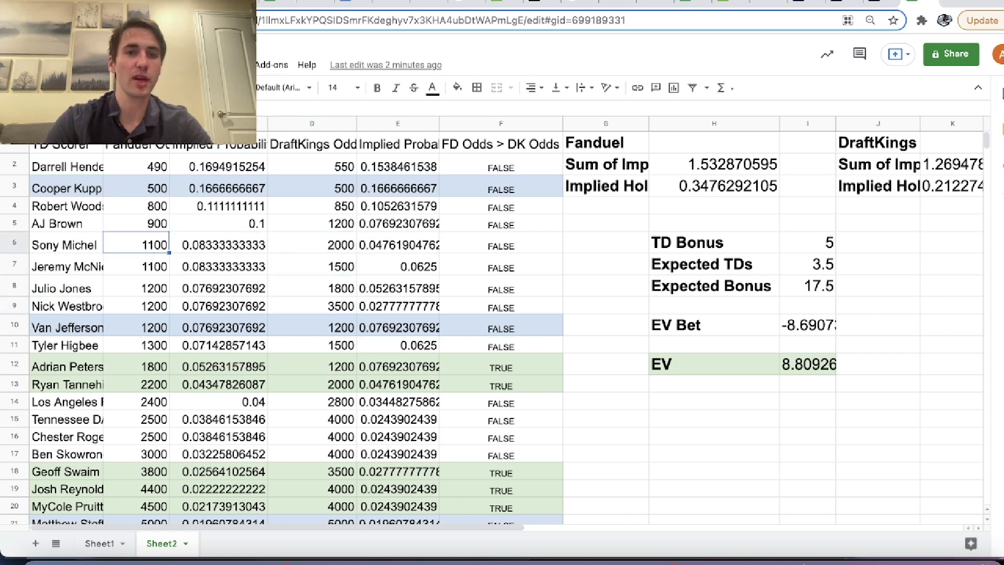
pyautogui.press('Left')
pyautogui.press('Up')
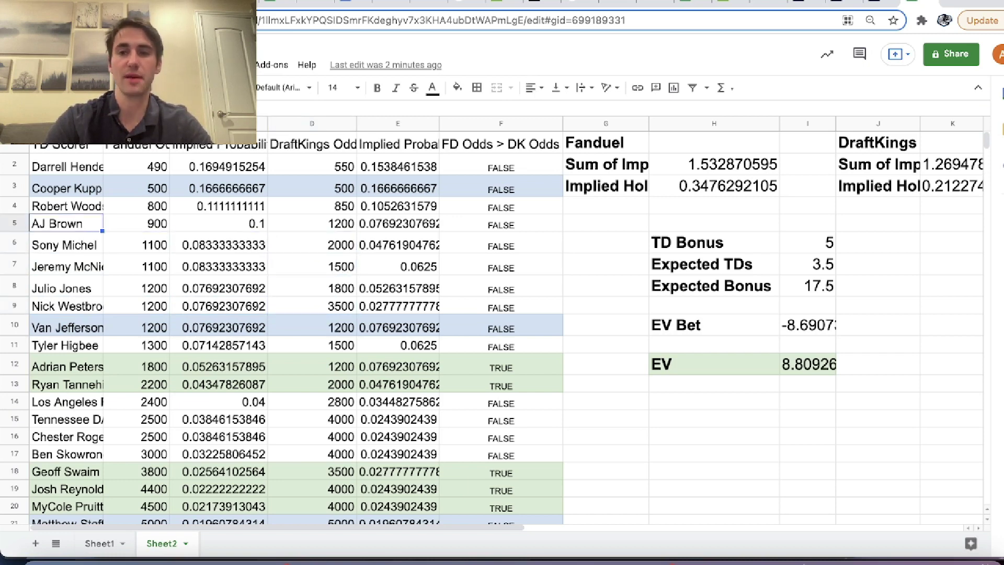
pyautogui.press('Right')
pyautogui.press('Right')
pyautogui.press('Right')
pyautogui.press('Right')
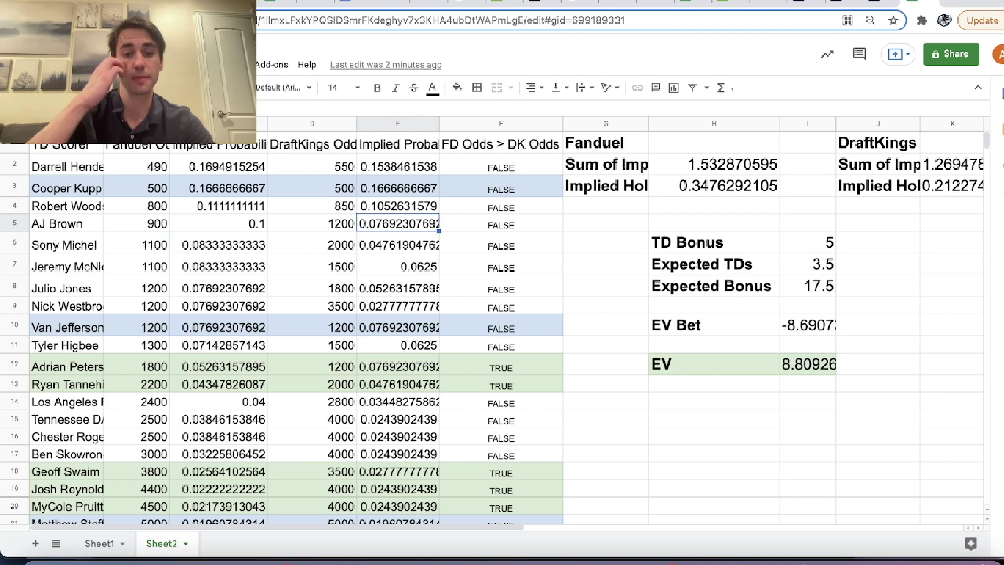
# Step: Review the TD Bonus and the odds of the scorers from Cooper Kupp down to Tyler Higbee
pyautogui.click(765, 255)
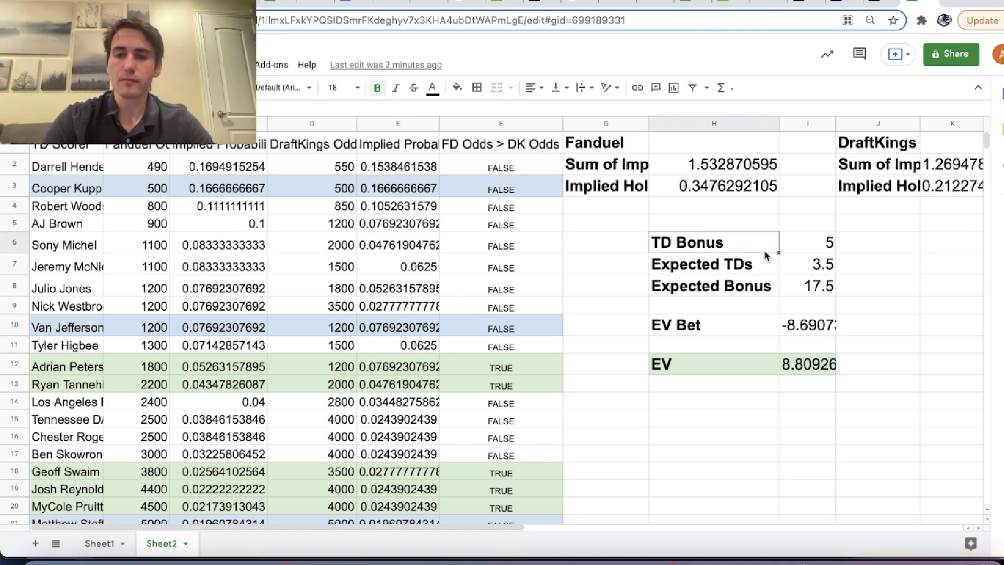
pyautogui.moveTo(68, 191); pyautogui.dragTo(321, 337)
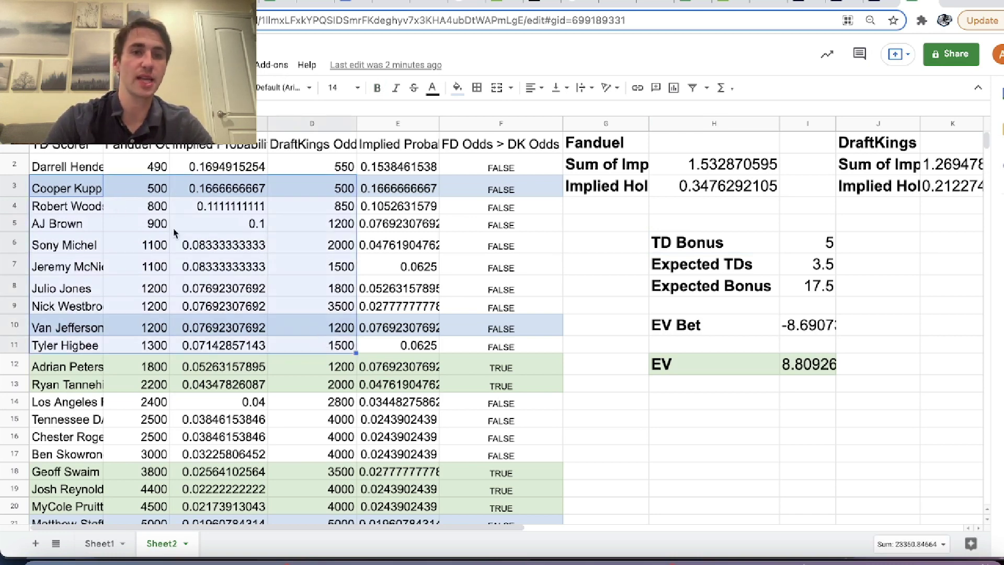
pyautogui.click(156, 225)
pyautogui.moveTo(67, 189); pyautogui.dragTo(282, 315)
pyautogui.click(178, 272)
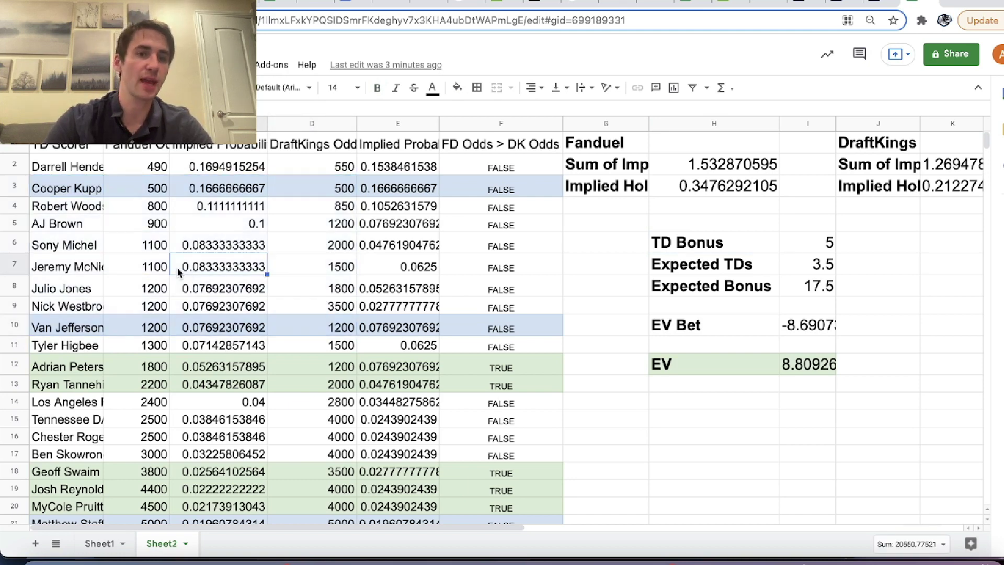
pyautogui.moveTo(68, 190); pyautogui.dragTo(329, 331)
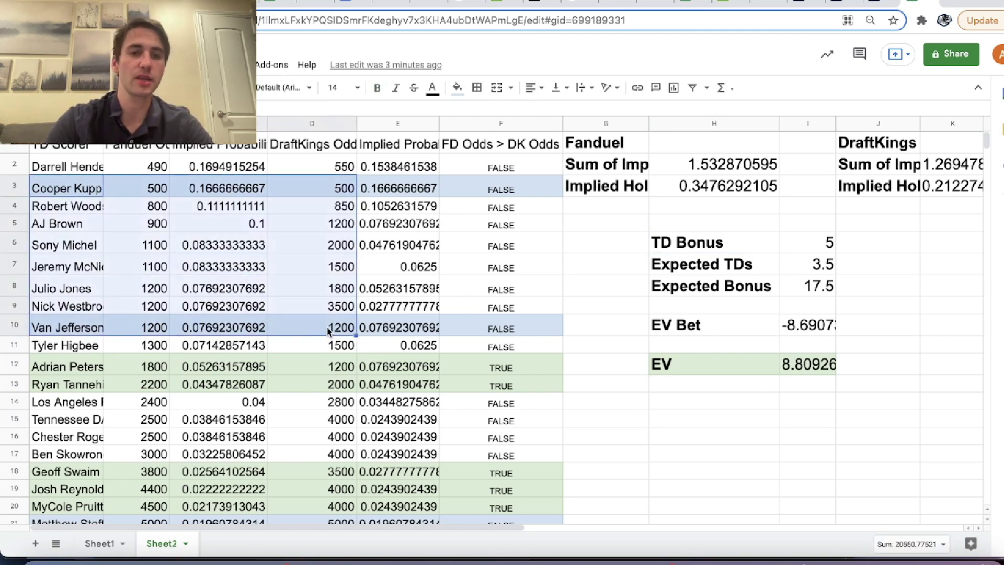
# Step: Read across Van Jefferson's row from his name to his DraftKings odds
pyautogui.click(71, 334)
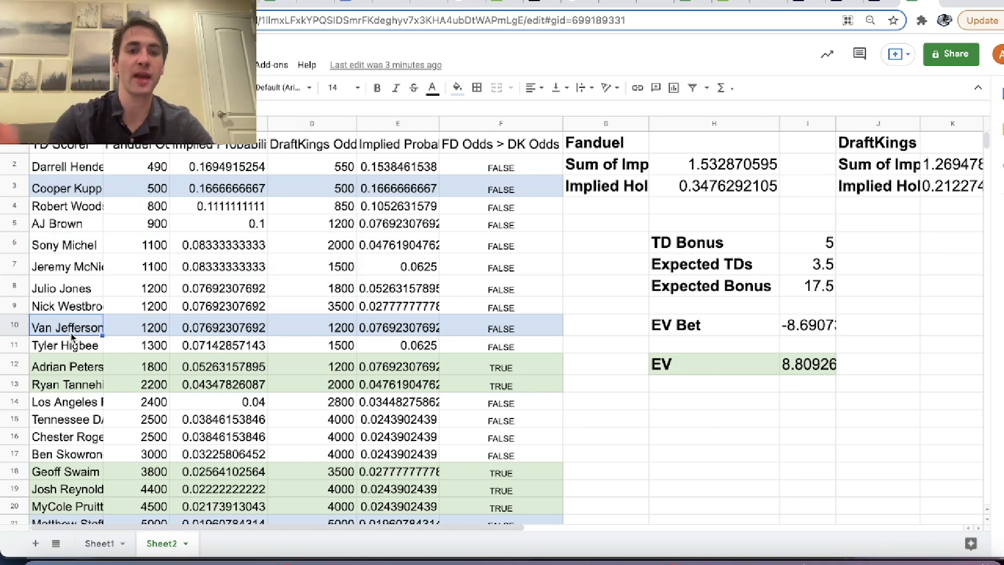
pyautogui.press('Right')
pyautogui.press('Right')
pyautogui.press('Right')
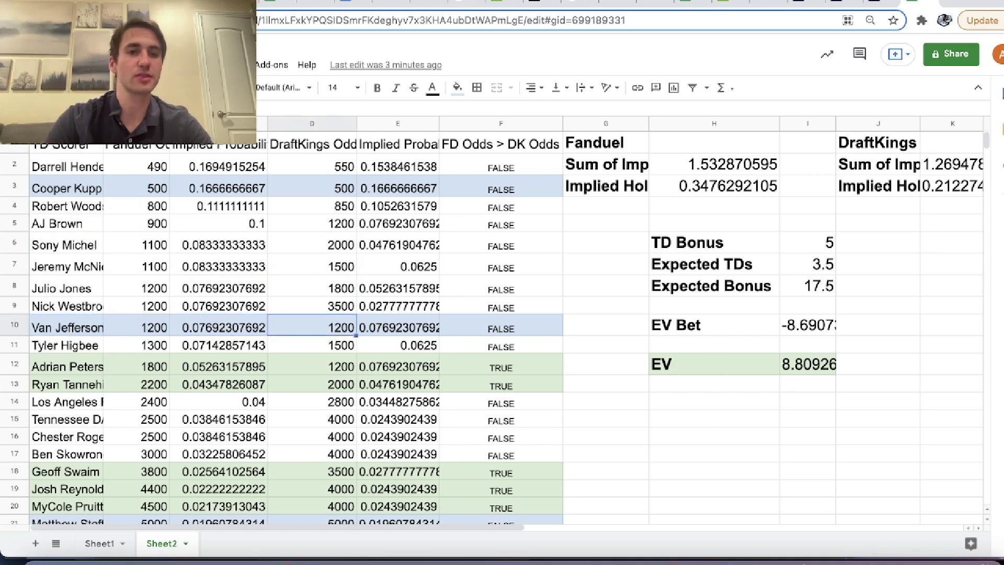
# Step: Compare Cooper Kupp's FanDuel odds and implied probability with his DraftKings odds and implied probability
pyautogui.press('Up')
pyautogui.press('Up')
pyautogui.press('Up')
pyautogui.press('Up')
pyautogui.press('Up')
pyautogui.press('Up')
pyautogui.press('Up')
pyautogui.press('Left')
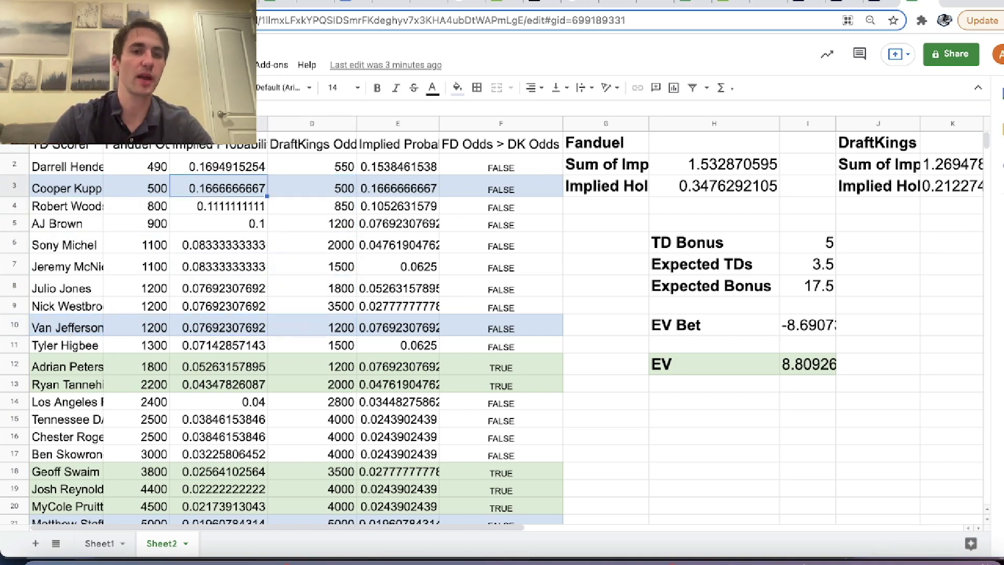
pyautogui.press('Left')
pyautogui.press('Left')
pyautogui.press('Right')
pyautogui.press('Right')
pyautogui.press('Right')
pyautogui.press('Right')
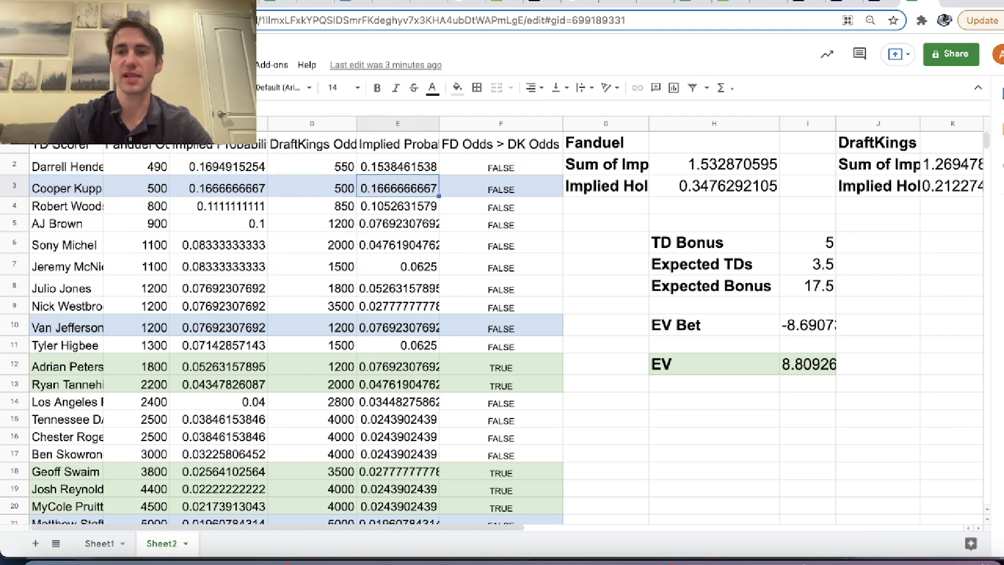
pyautogui.press('Left')
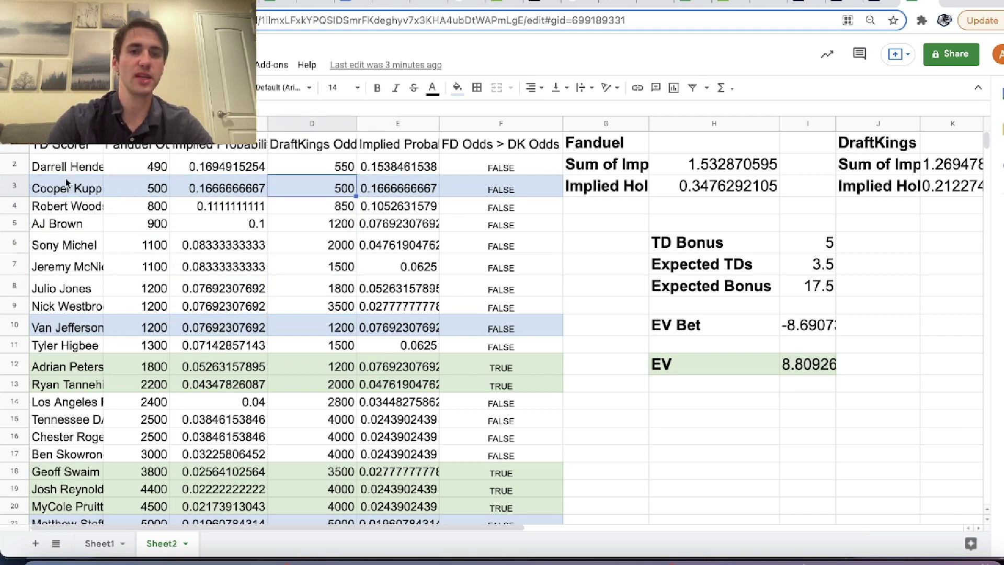
# Step: Review the odds from Cooper Kupp to Van Jefferson and check DraftKings' Implied Hold
pyautogui.moveTo(66, 182); pyautogui.dragTo(335, 327)
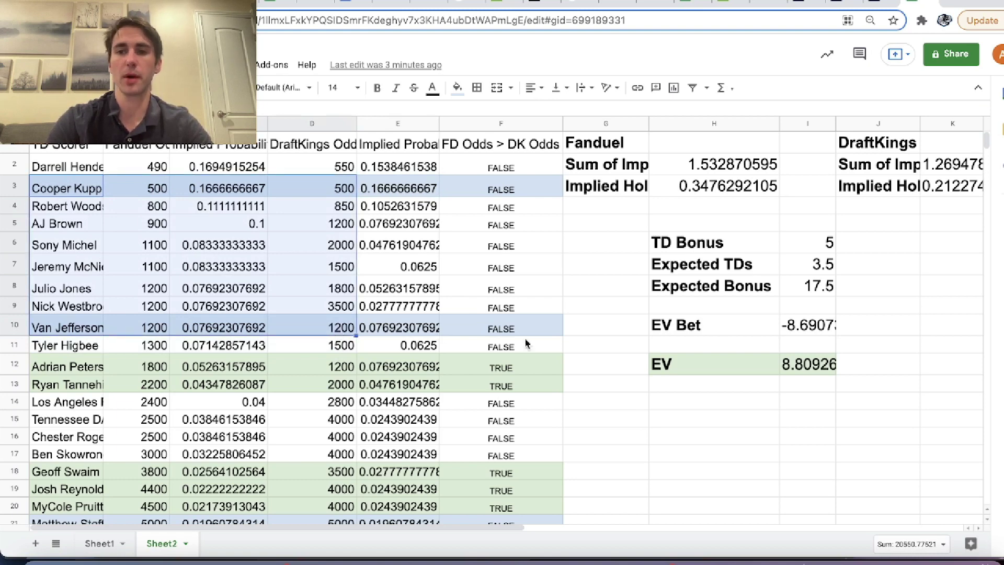
pyautogui.click(319, 275)
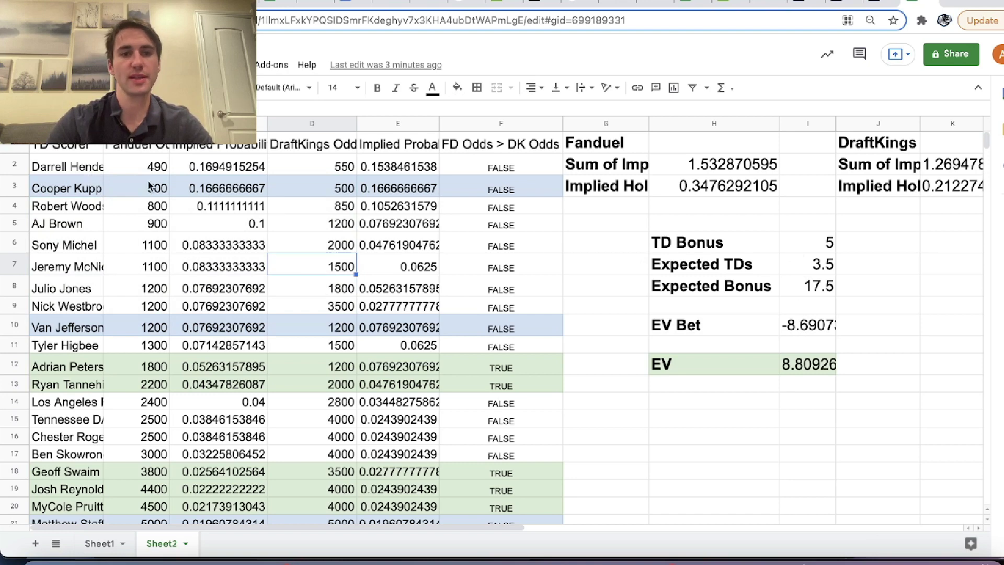
pyautogui.click(317, 194)
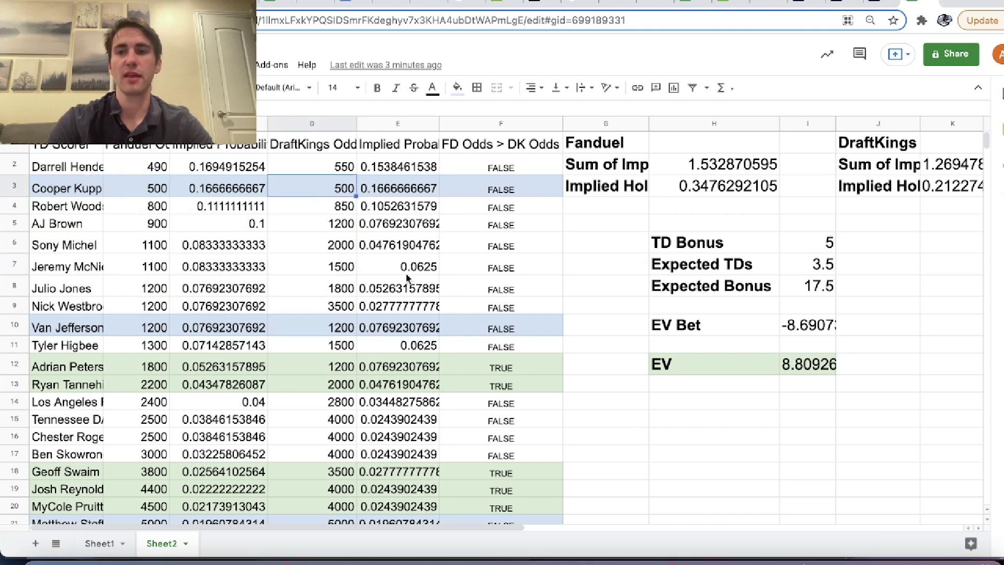
pyautogui.click(952, 186)
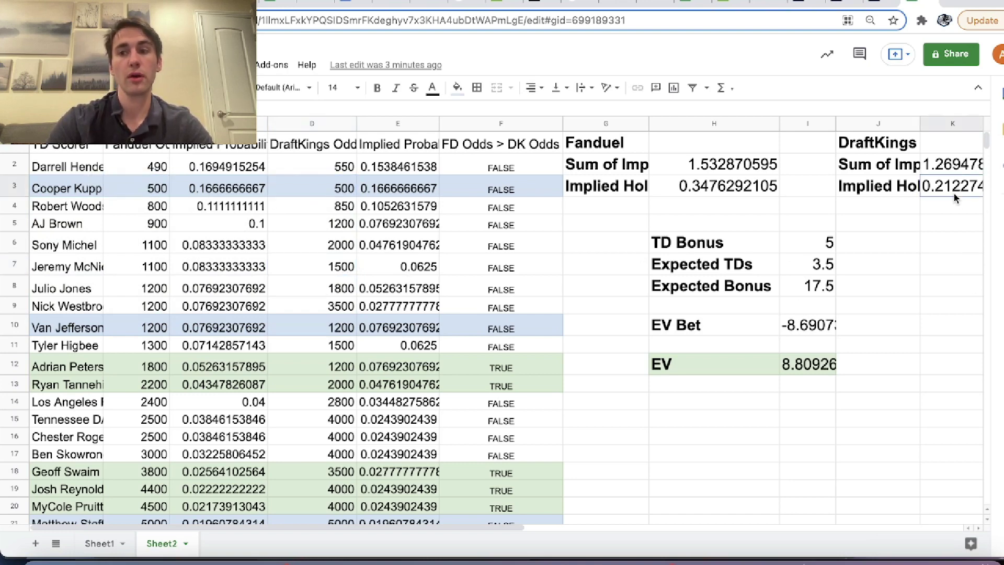
# Step: Change the EV Bet formula to =25*-K3 so it uses DraftKings' Implied Hold instead of FanDuel's
pyautogui.click(809, 332)
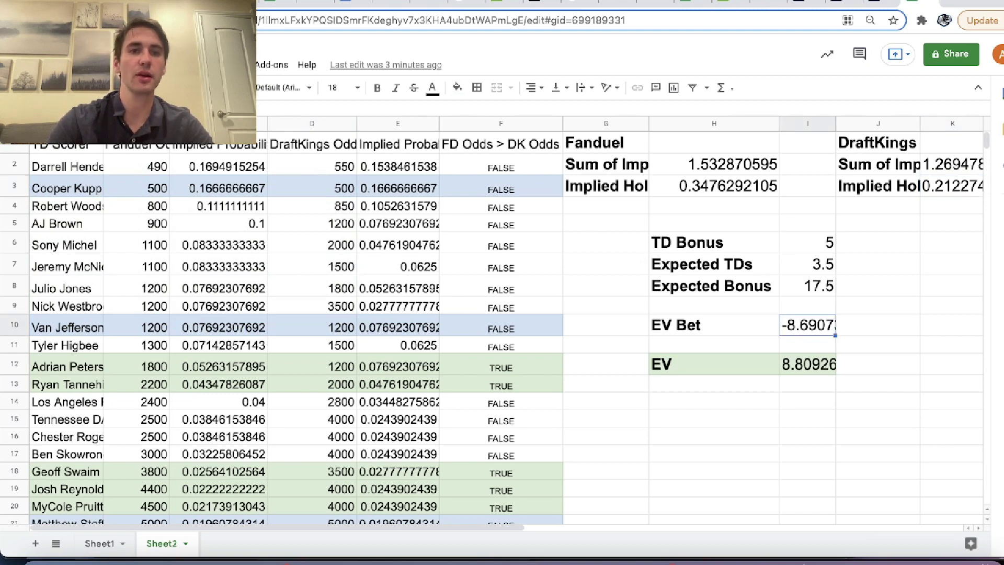
pyautogui.press('Return')
pyautogui.press('BackSpace')
pyautogui.press('BackSpace')
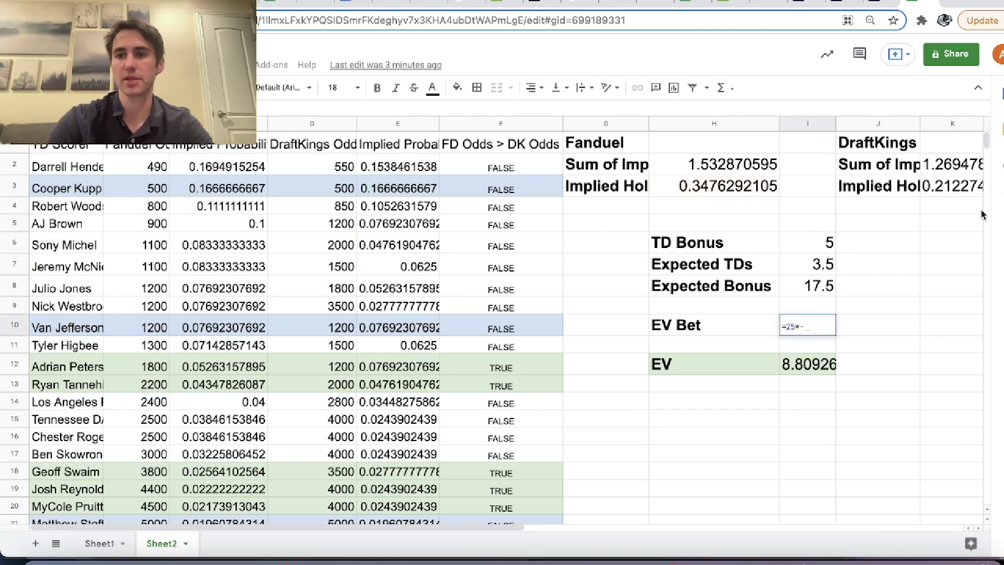
pyautogui.click(967, 189)
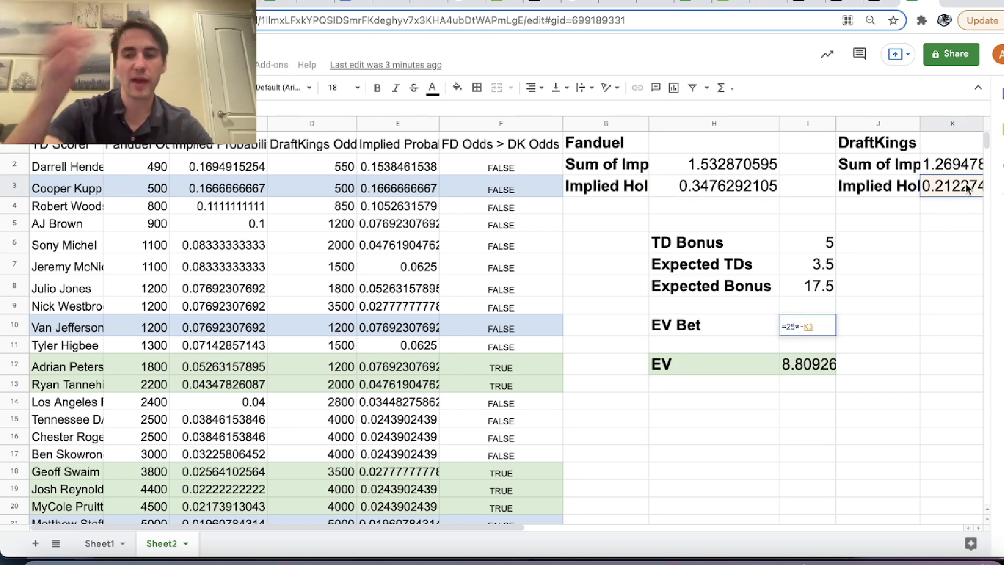
pyautogui.press('Return')
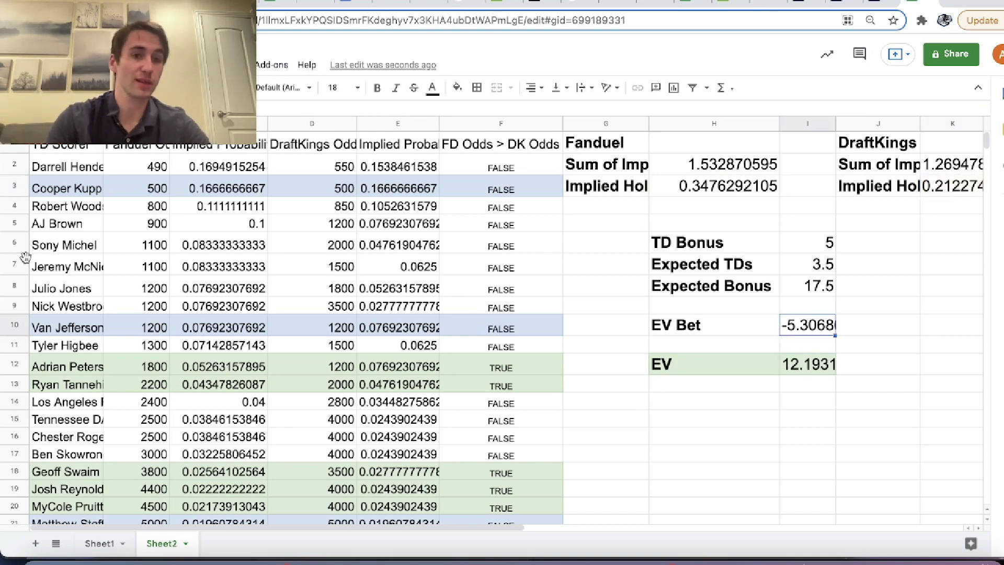
# Step: Recheck the scorer rows from Cooper Kupp to Van Jefferson, focusing on Cooper Kupp's FanDuel and DraftKings odds
pyautogui.moveTo(89, 187); pyautogui.dragTo(318, 339)
pyautogui.click(133, 295)
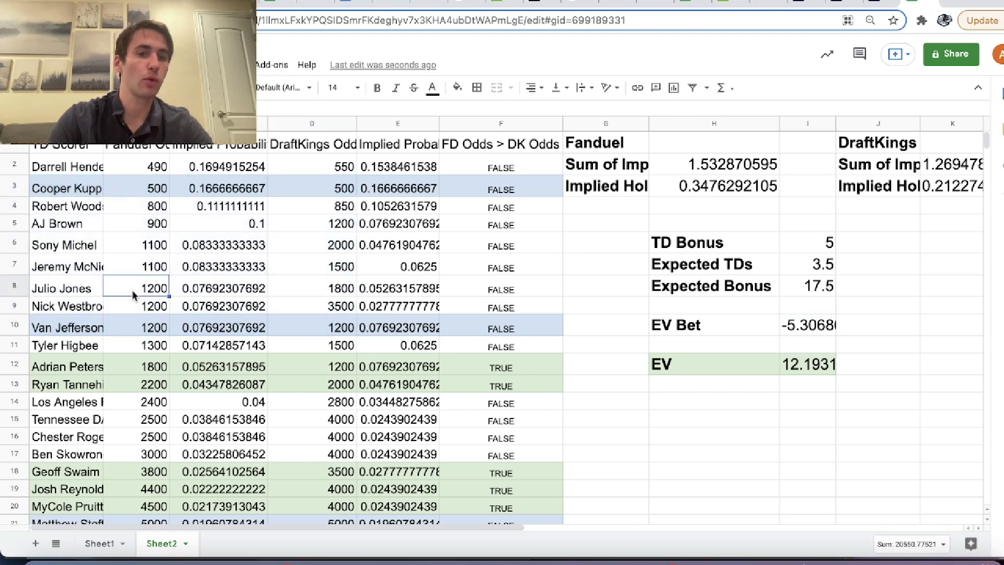
pyautogui.moveTo(66, 193); pyautogui.dragTo(309, 194)
pyautogui.click(312, 188)
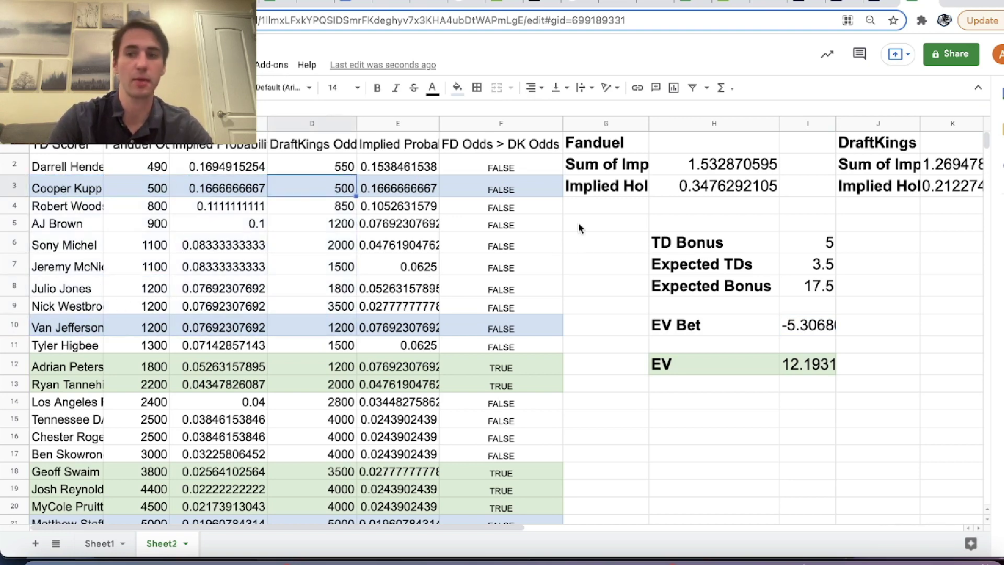
# Step: Check the recalculated overall EV of the promotion
pyautogui.click(916, 241)
pyautogui.click(824, 363)
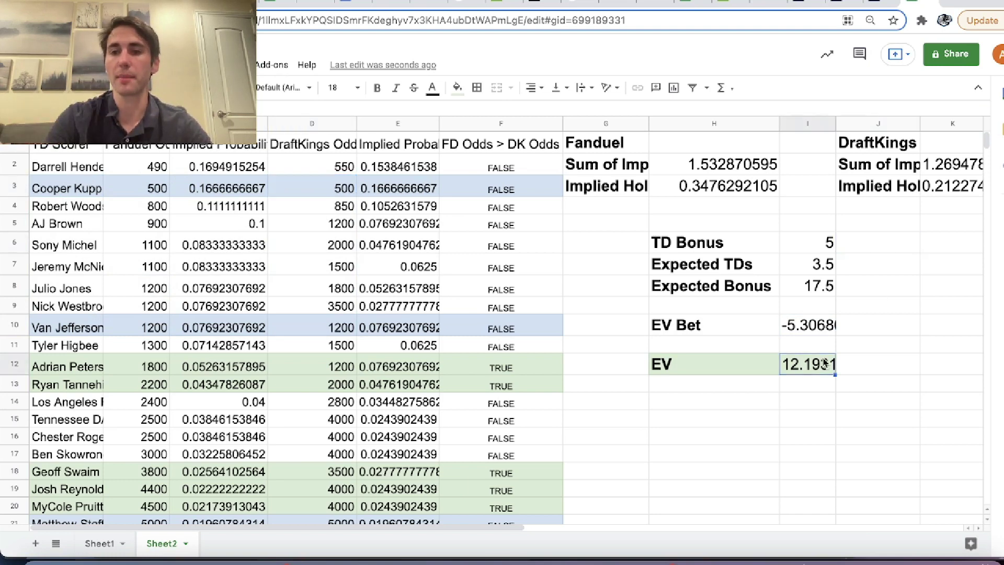
pyautogui.press('Up')
pyautogui.click(807, 364)
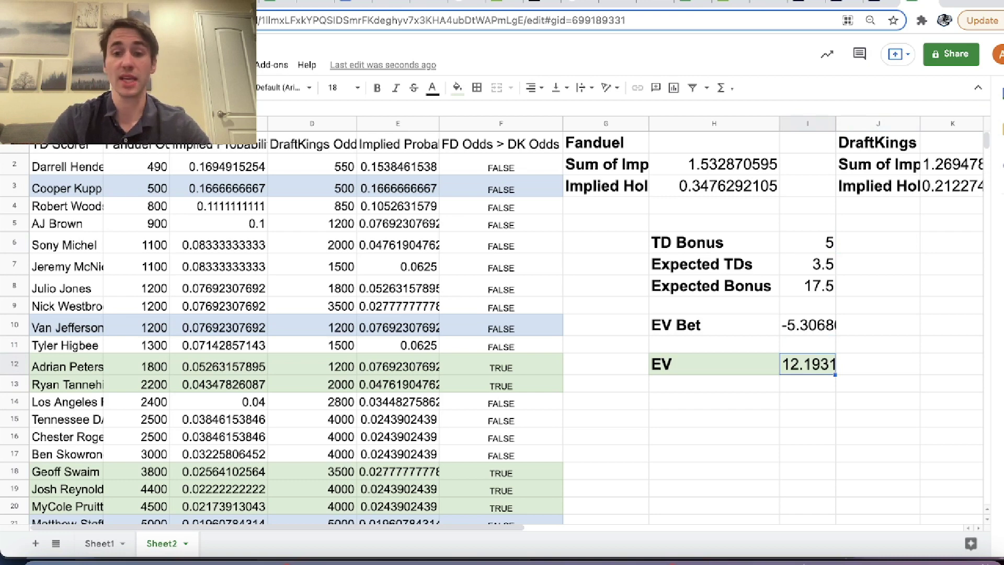
pyautogui.press('Left')
pyautogui.press('Left')
pyautogui.press('Left')
pyautogui.press('Left')
pyautogui.press('Left')
pyautogui.press('Left')
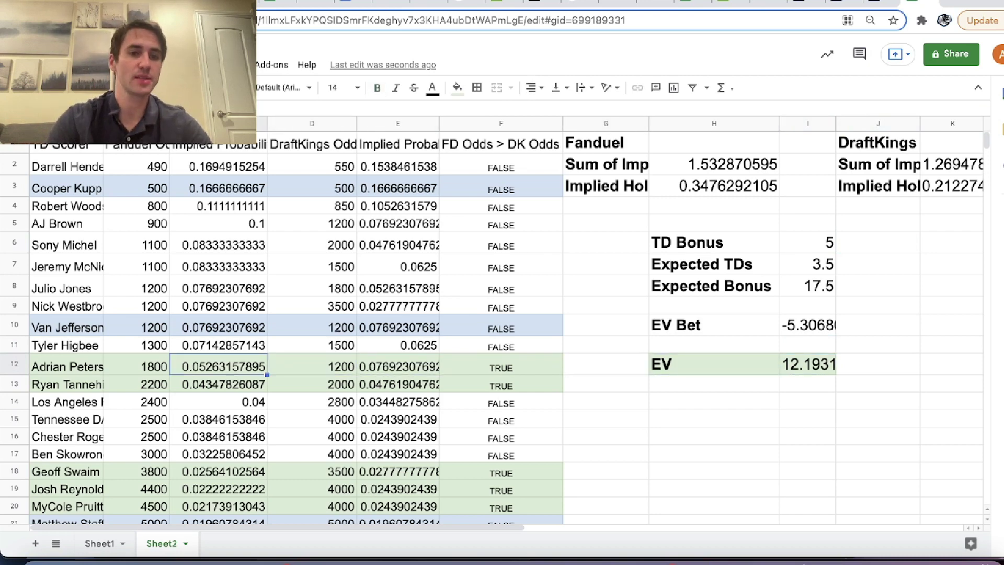
pyautogui.press('Left')
pyautogui.press('Left')
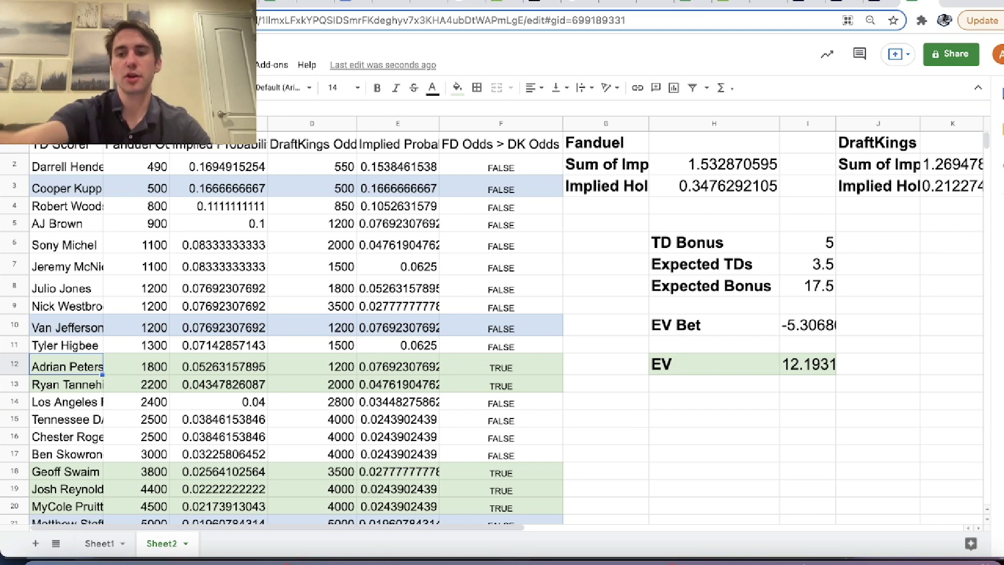
pyautogui.press('Right')
pyautogui.press('Right')
pyautogui.press('Right')
pyautogui.press('Right')
pyautogui.press('Right')
pyautogui.press('Right')
pyautogui.press('Right')
pyautogui.press('Right')
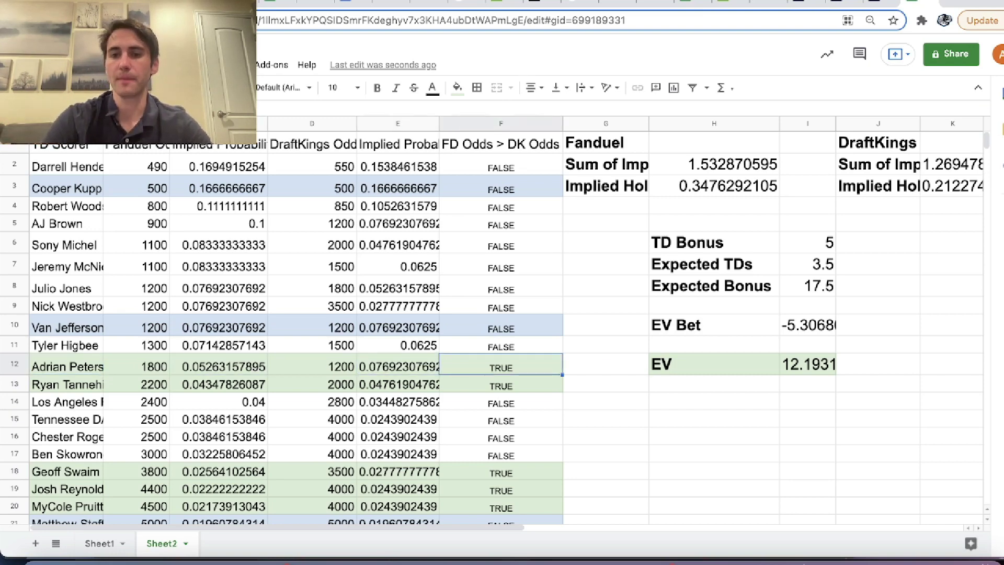
pyautogui.press('Up')
pyautogui.press('Up')
pyautogui.press('Up')
pyautogui.press('Up')
pyautogui.press('Up')
pyautogui.press('Up')
pyautogui.press('Up')
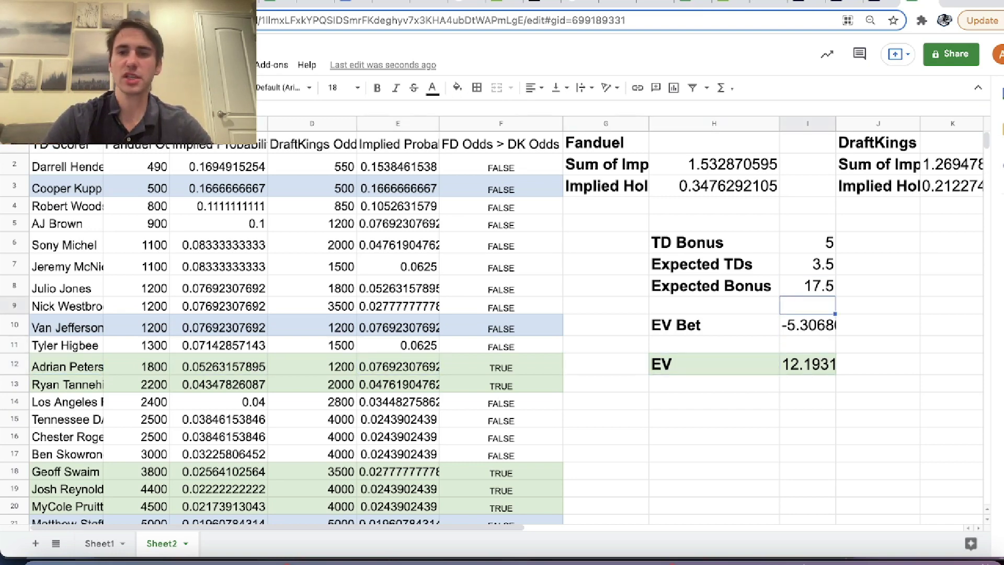
pyautogui.press('Left')
pyautogui.press('Left')
pyautogui.press('Left')
pyautogui.press('Left')
pyautogui.press('Left')
pyautogui.press('Left')
pyautogui.press('Left')
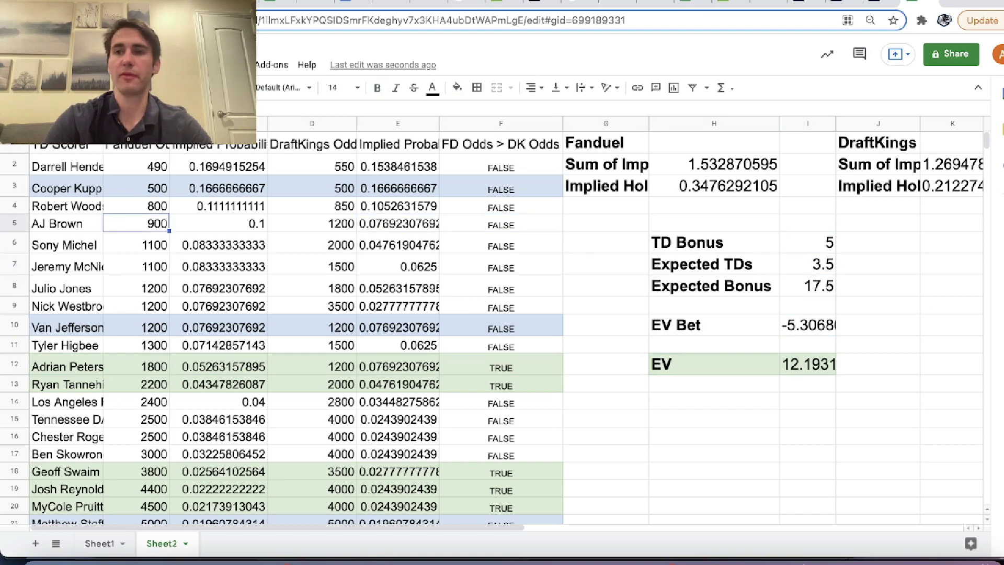
# Step: Switch to OddsJam, search for "titans", and view the Los Angeles Rams vs Tennessee Titans moneyline odds
pyautogui.click(877, 4)
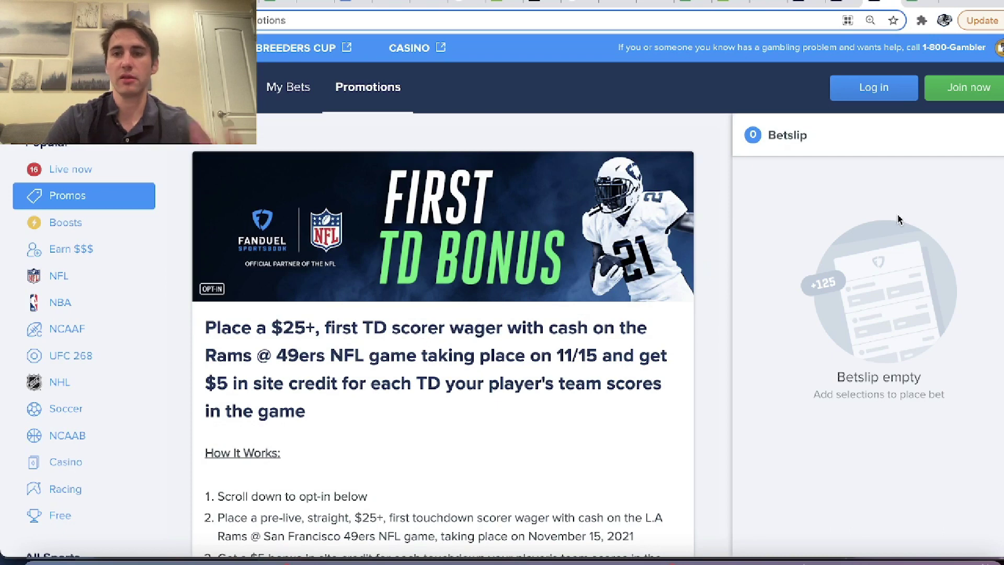
pyautogui.click(767, 5)
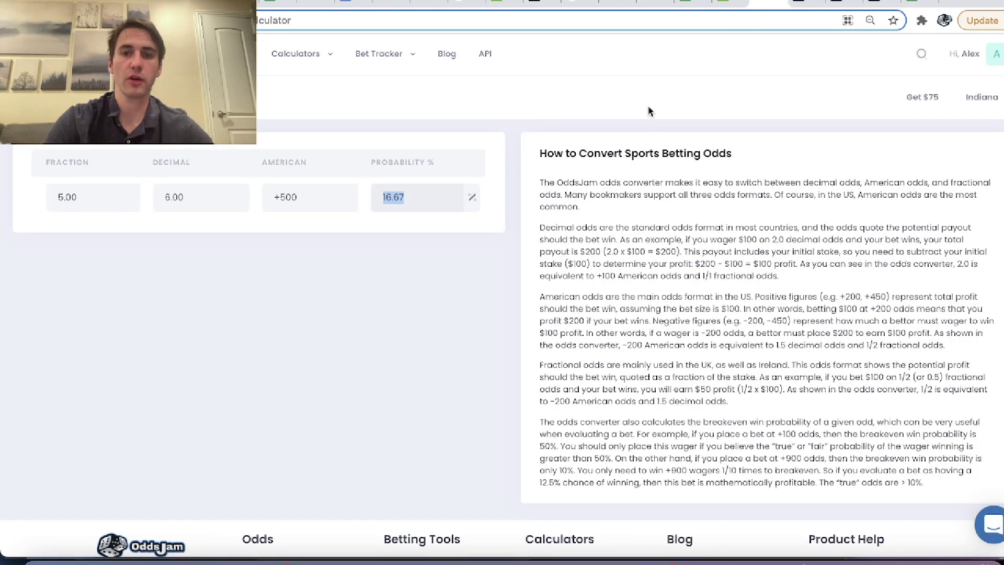
pyautogui.click(921, 54)
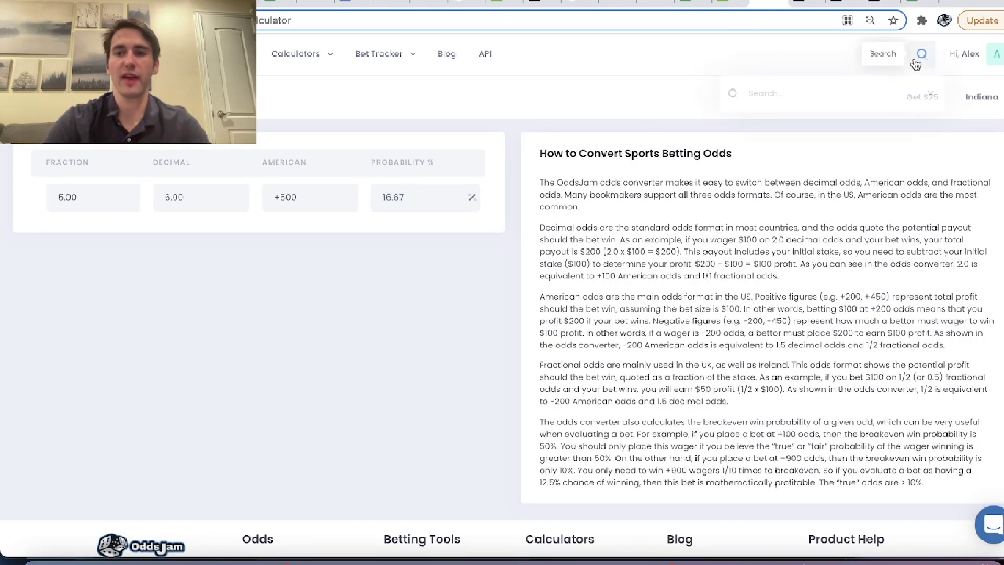
pyautogui.write('titans')
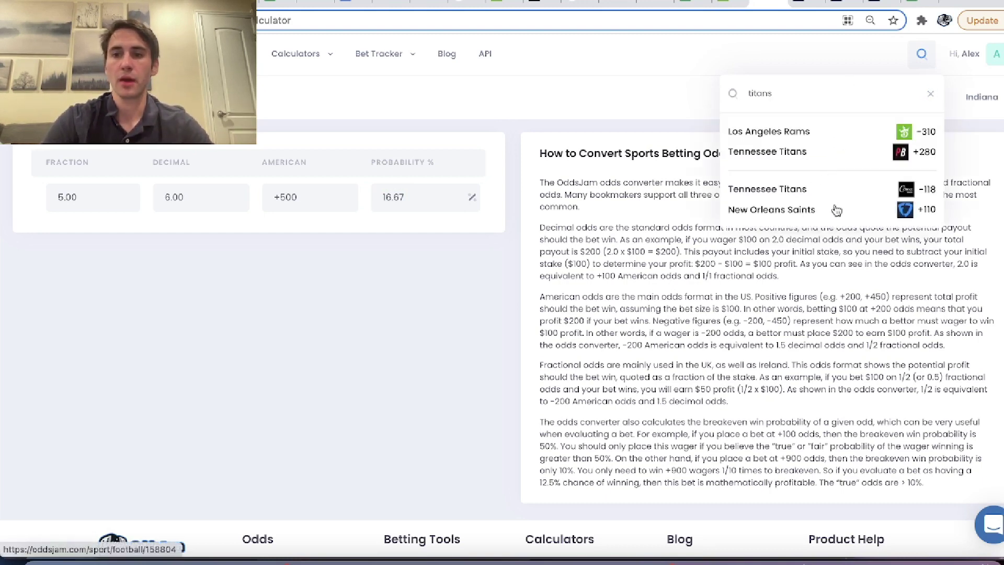
pyautogui.click(808, 153)
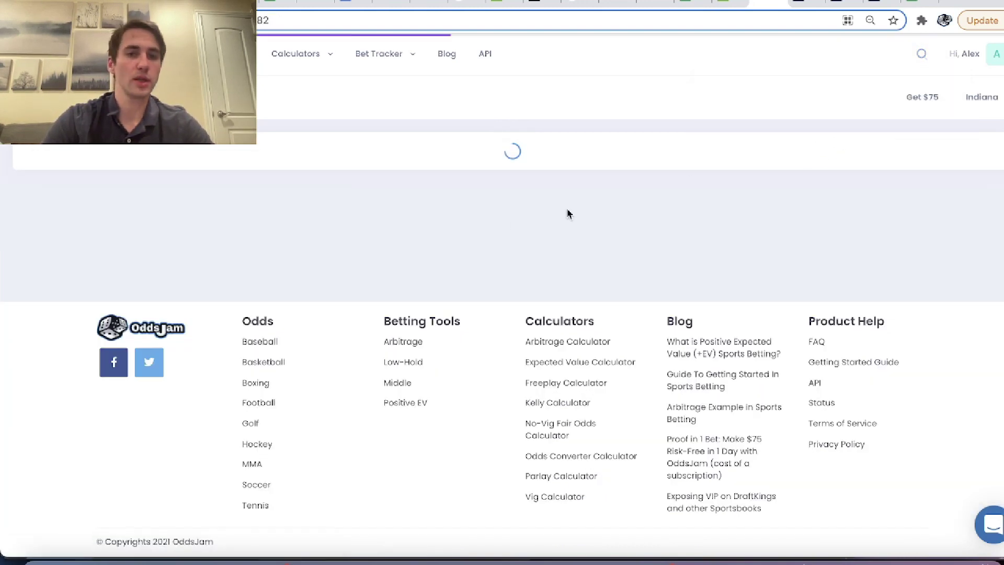
pyautogui.scroll(-3, 503, 256)
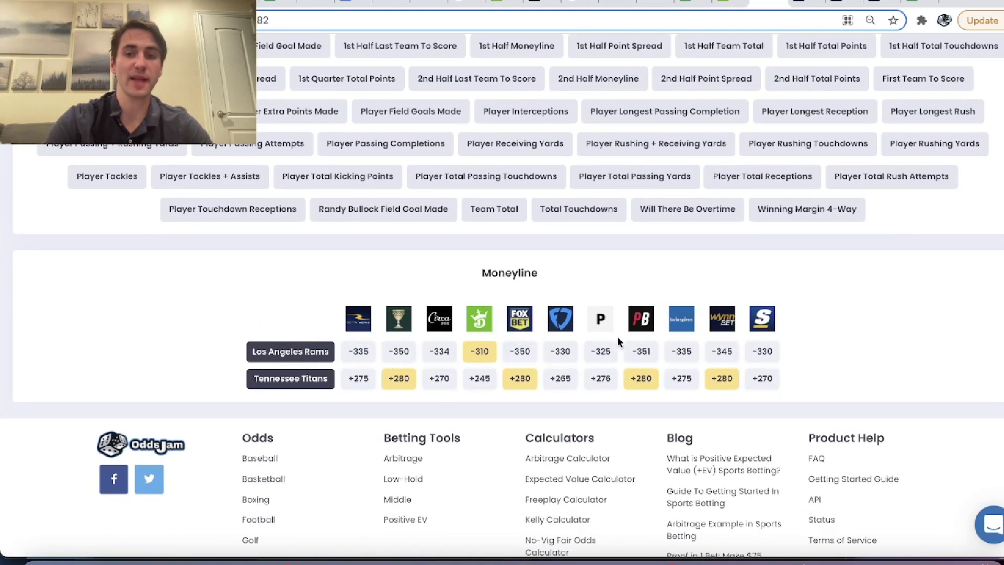
# Step: Check the home and away total touchdown lines on FanDuel's Tennessee Titans @ Los Angeles Rams scoring page
pyautogui.click(809, 5)
pyautogui.click(839, 4)
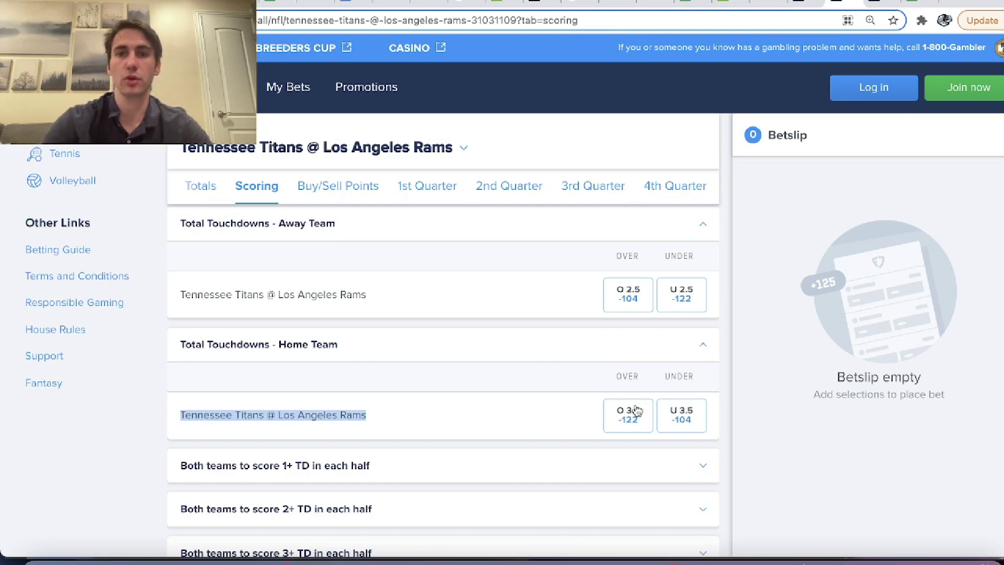
# Step: Switch to OddsJam, search for "rams", and return to FanDuel's First TD Bonus promotion page
pyautogui.click(798, 4)
pyautogui.click(778, 5)
pyautogui.scroll(4, 908, 94)
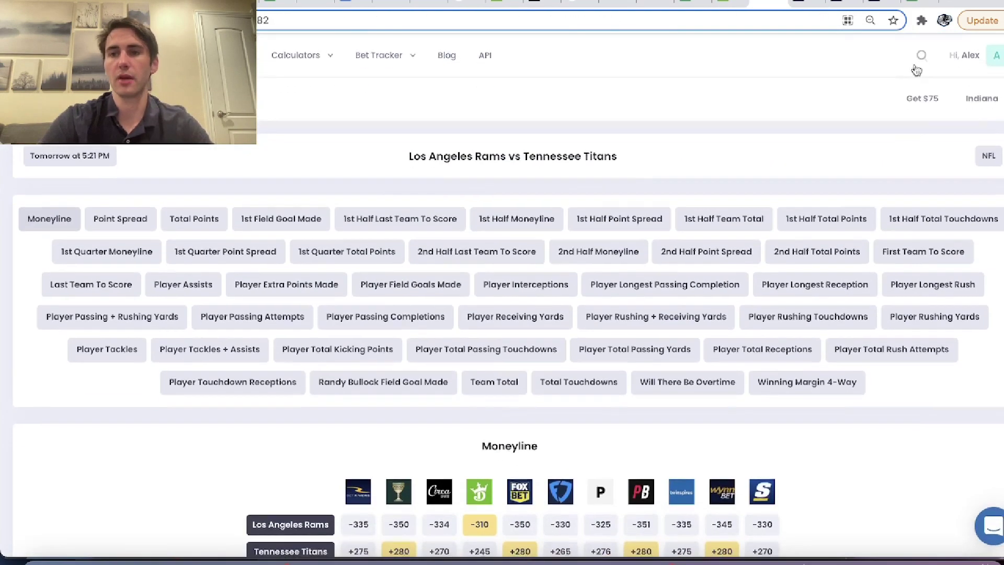
pyautogui.click(921, 53)
pyautogui.write('rams')
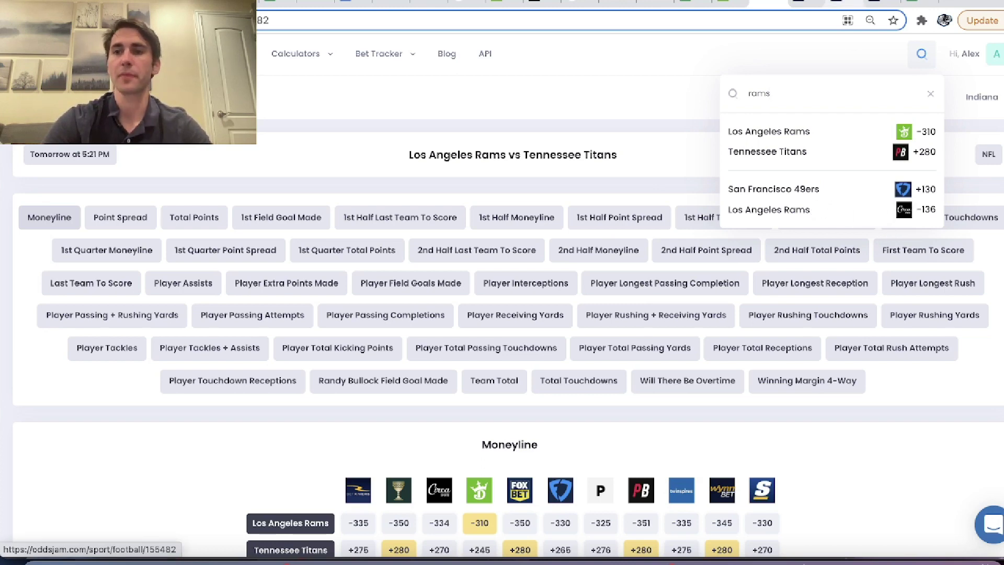
pyautogui.click(843, 5)
pyautogui.click(883, 6)
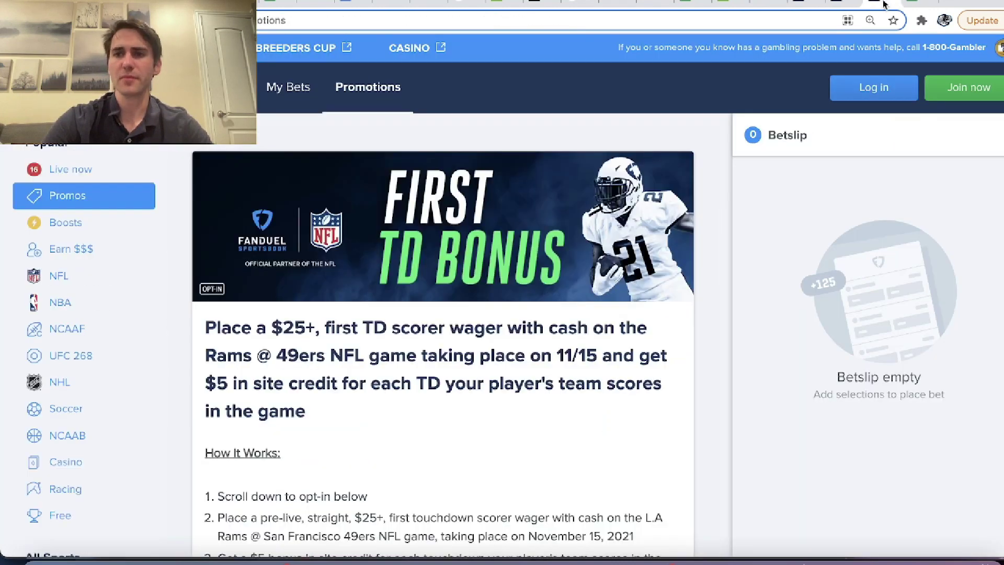
# Step: Switch to the odds spreadsheet and compare Nick Westbrook's FanDuel and DraftKings odds in row 9
pyautogui.click(921, 4)
pyautogui.moveTo(88, 190); pyautogui.dragTo(403, 203)
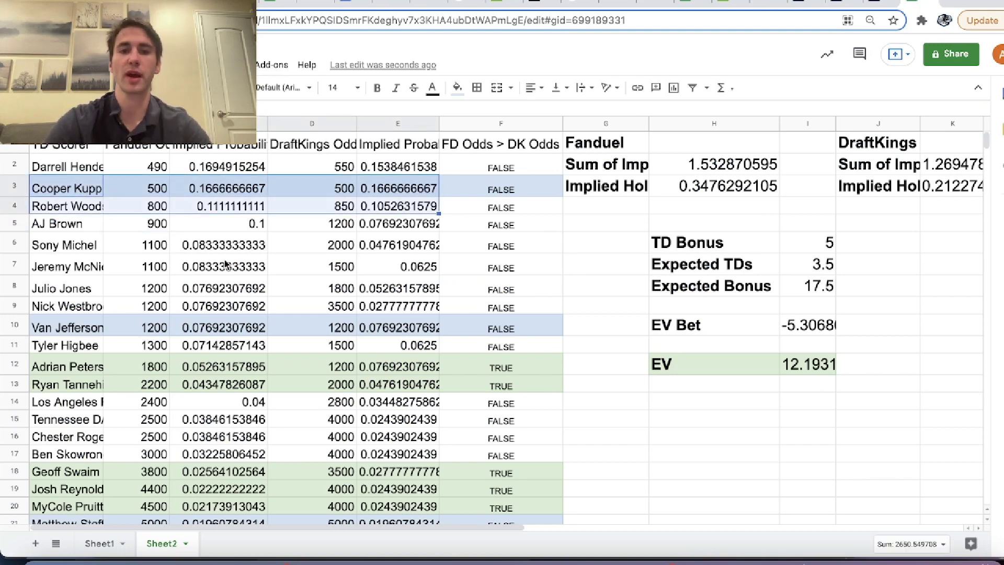
pyautogui.click(101, 308)
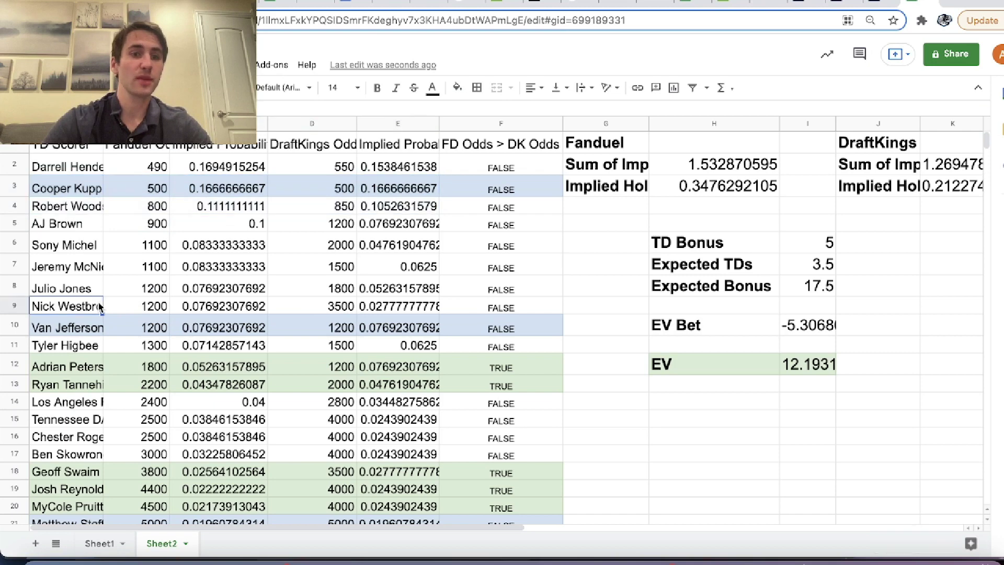
pyautogui.press('Right')
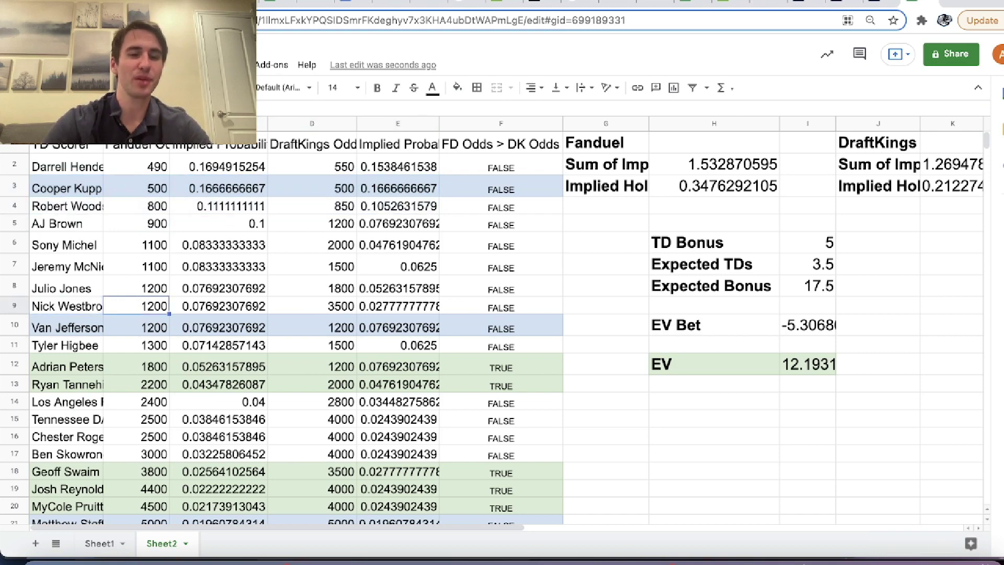
pyautogui.press('Right')
pyautogui.press('Right')
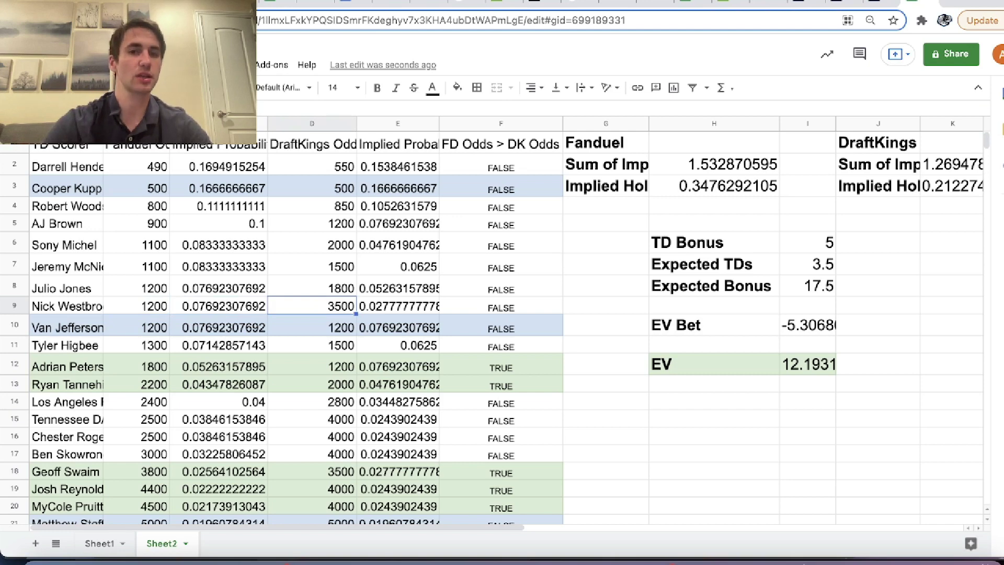
pyautogui.press('Left')
pyautogui.press('Left')
pyautogui.press('Left')
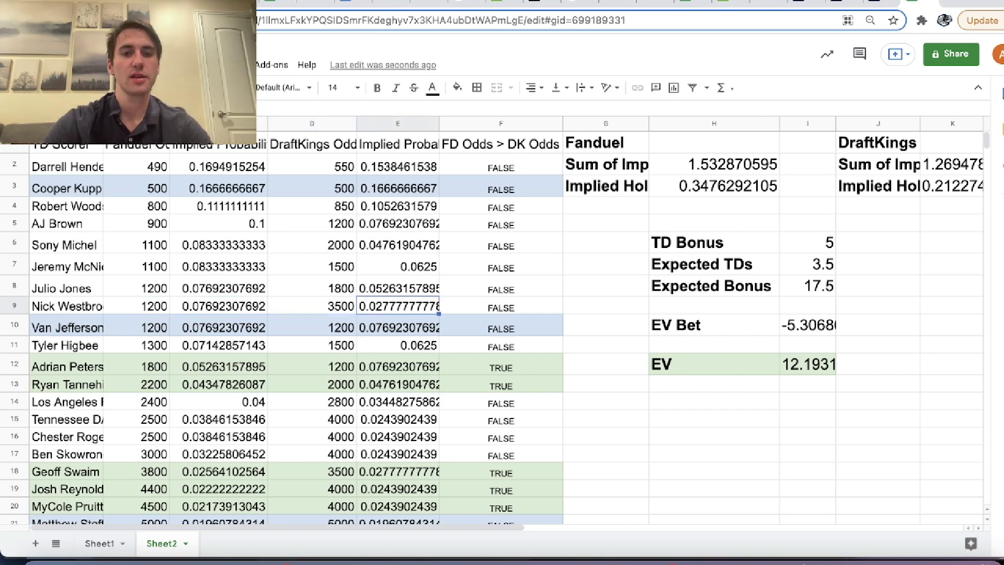
# Step: Compare Van Jefferson's FanDuel and DraftKings odds and implied probabilities in row 10
pyautogui.press('Down')
pyautogui.press('Right')
pyautogui.press('Right')
pyautogui.press('Right')
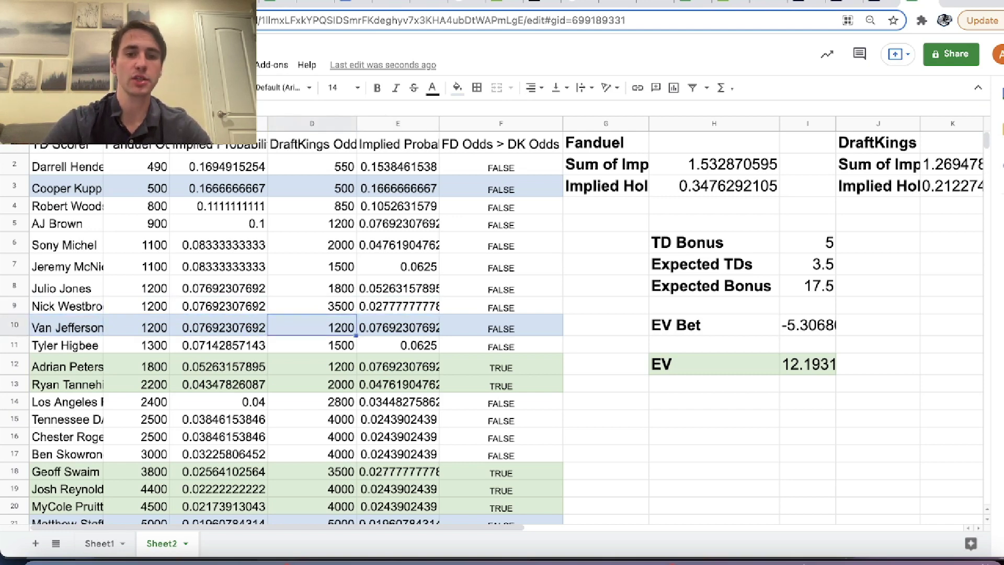
pyautogui.press('Right')
pyautogui.press('Left')
pyautogui.press('Left')
pyautogui.press('Left')
pyautogui.press('Left')
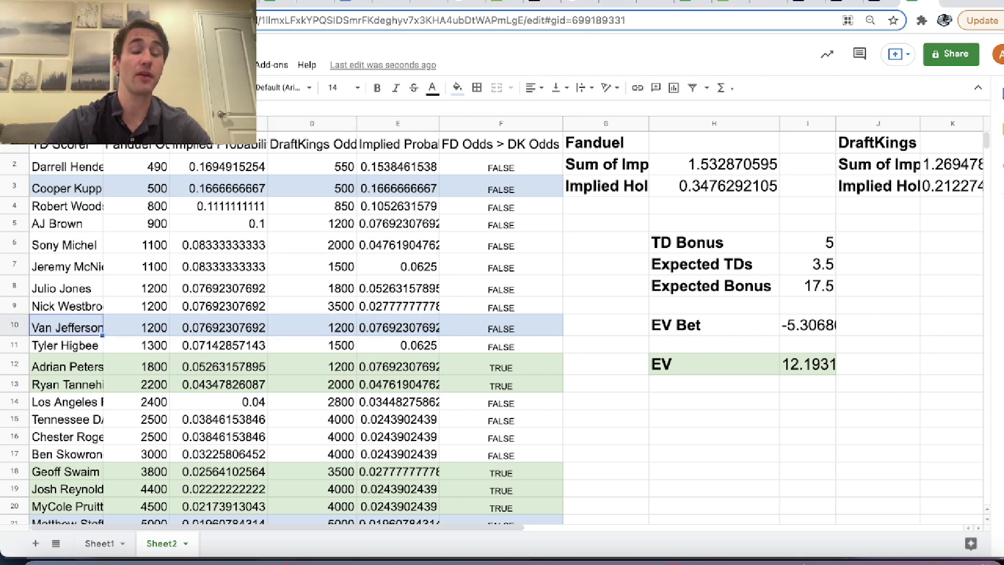
# Step: Recheck Cooper Kupp's odds in row 3 and the DraftKings odds of the scorers down to row 7
pyautogui.press('Up')
pyautogui.press('Up')
pyautogui.press('Up')
pyautogui.press('Up')
pyautogui.press('Up')
pyautogui.press('Up')
pyautogui.press('Up')
pyautogui.press('Right')
pyautogui.press('Right')
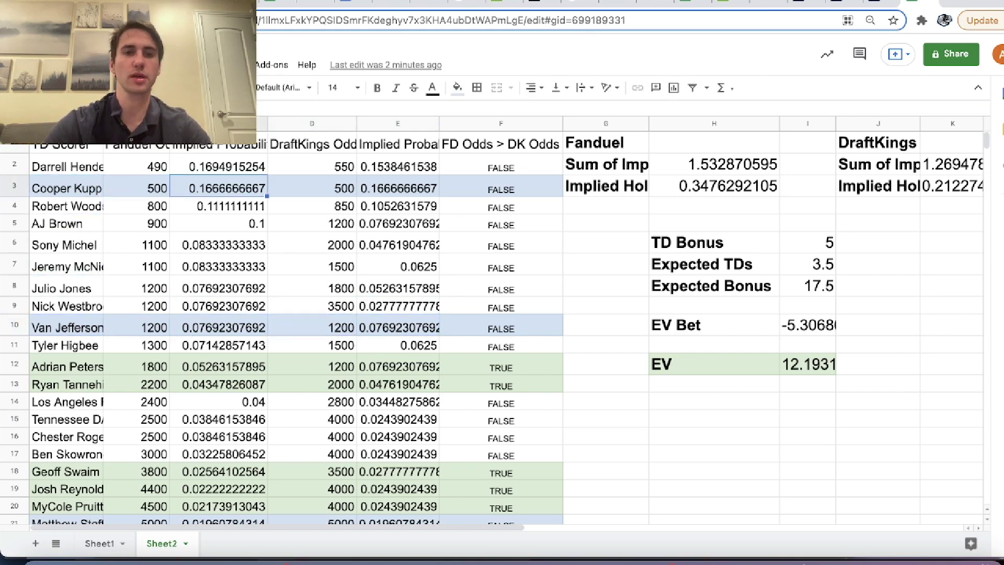
pyautogui.press('Right')
pyautogui.press('Down')
pyautogui.press('Down')
pyautogui.press('Down')
pyautogui.press('Down')
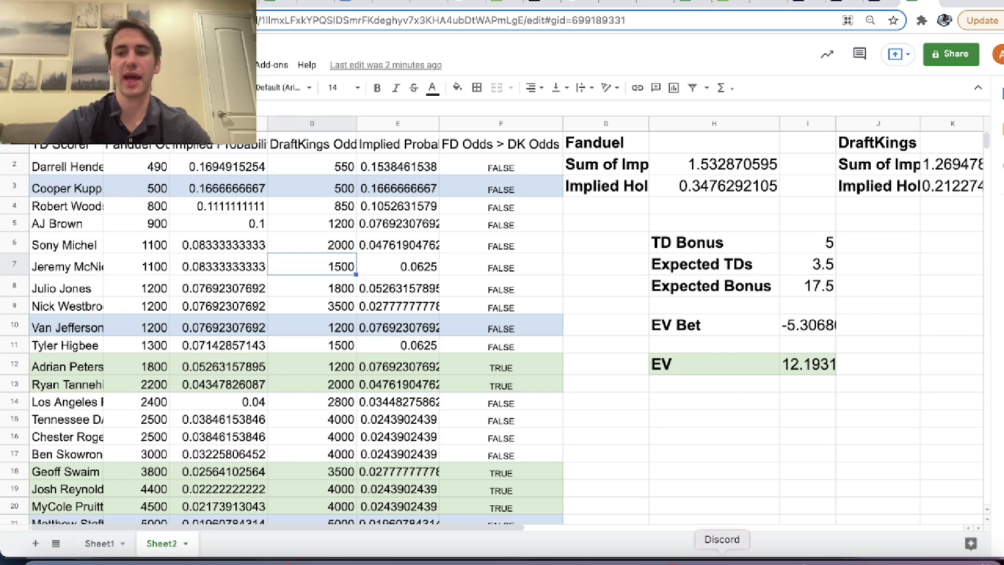
# Step: Base the EV Bet cell on FanDuel's implied hold instead of DraftKings'
pyautogui.click(868, 365)
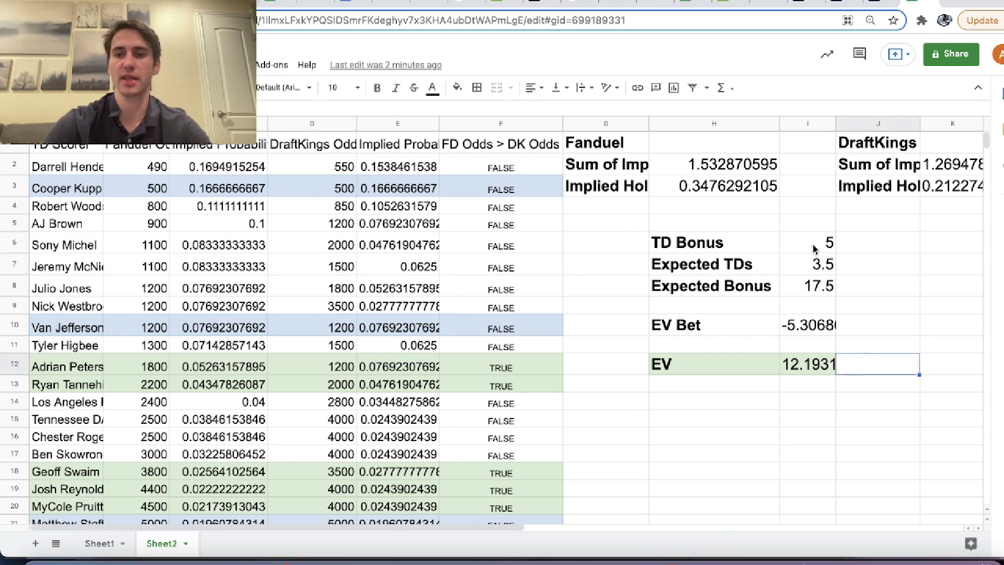
pyautogui.moveTo(815, 248); pyautogui.dragTo(815, 368)
pyautogui.click(927, 331)
pyautogui.press('Left')
pyautogui.press('Left')
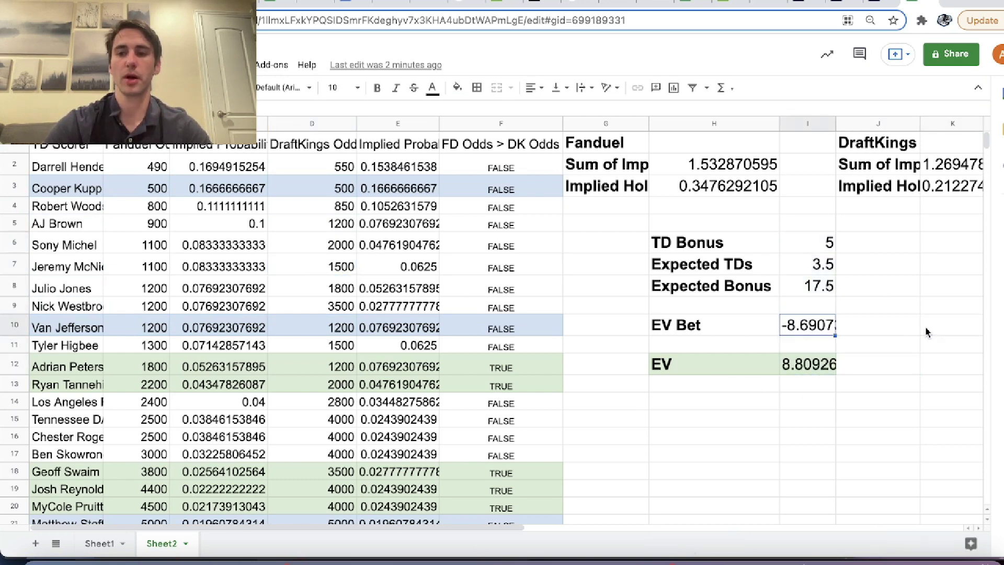
# Step: Review the promotion calculation from the TD Bonus down to the overall EV
pyautogui.moveTo(823, 245); pyautogui.dragTo(823, 403)
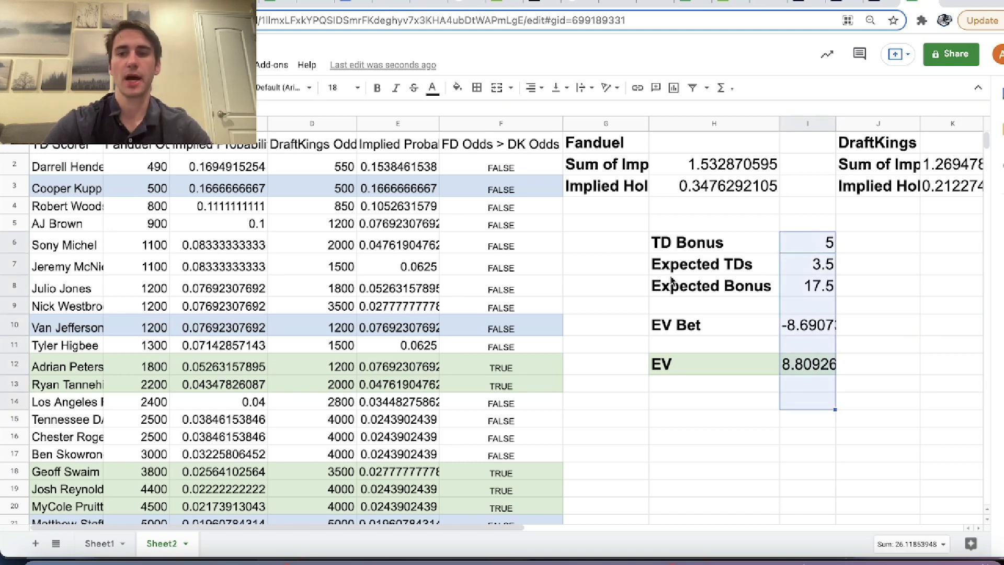
pyautogui.click(619, 249)
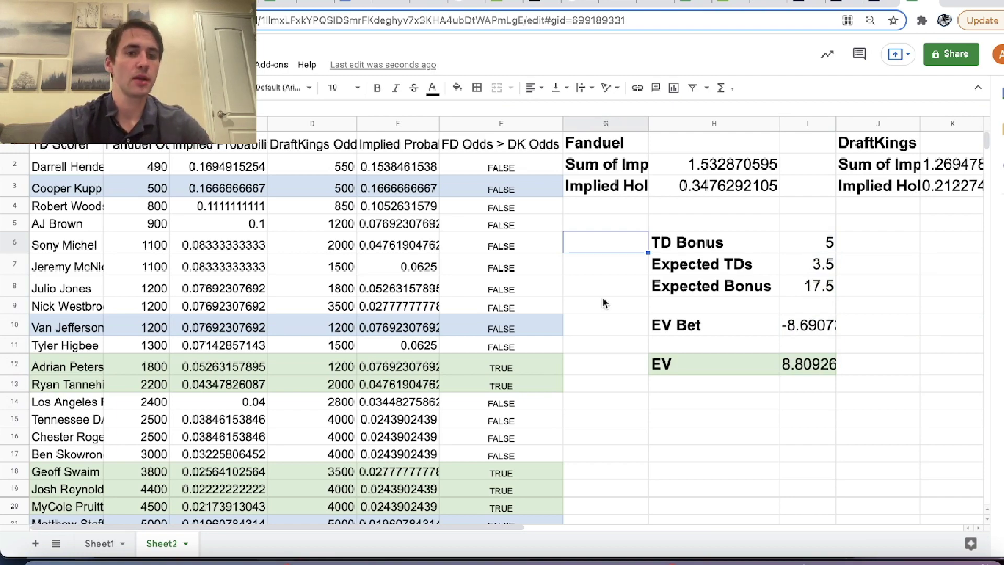
pyautogui.scroll(-5, 569, 310)
pyautogui.scroll(5, 570, 310)
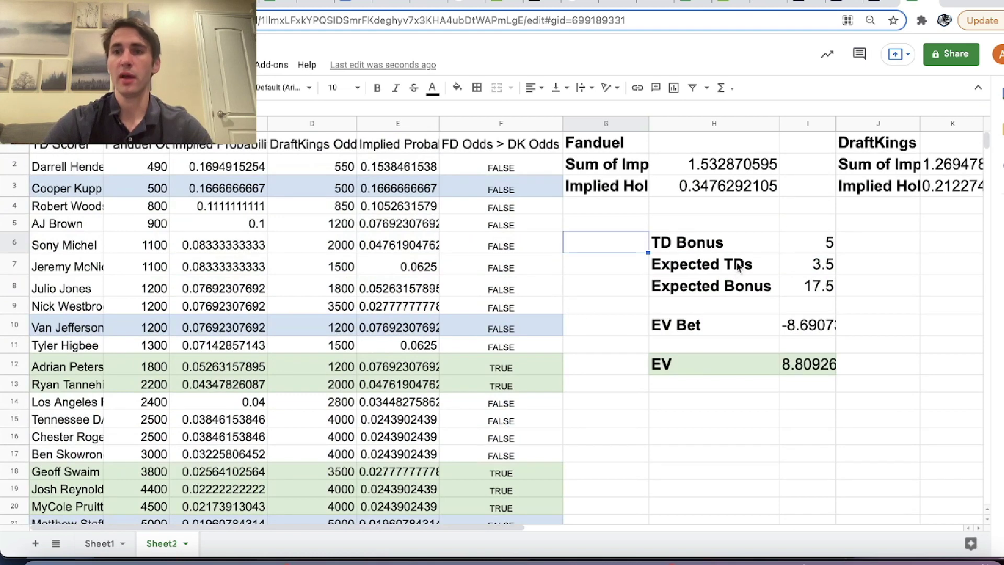